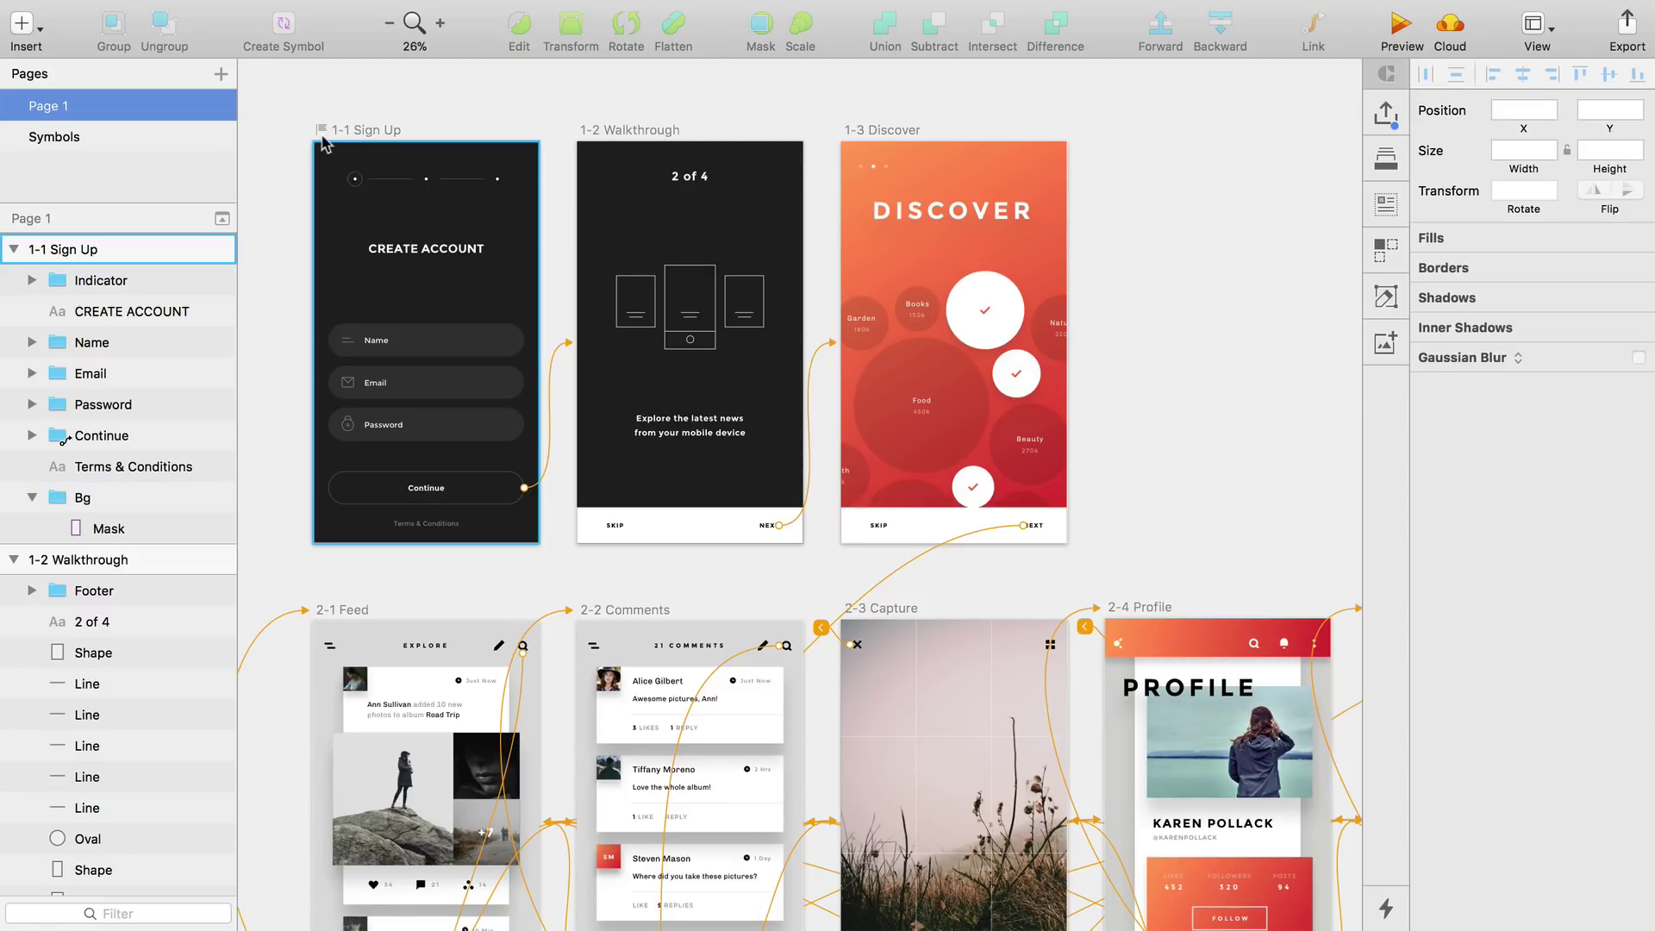
Select the 1-1 Sign Up artboard, check the prototyping options, and preview the prototype
click(354, 131)
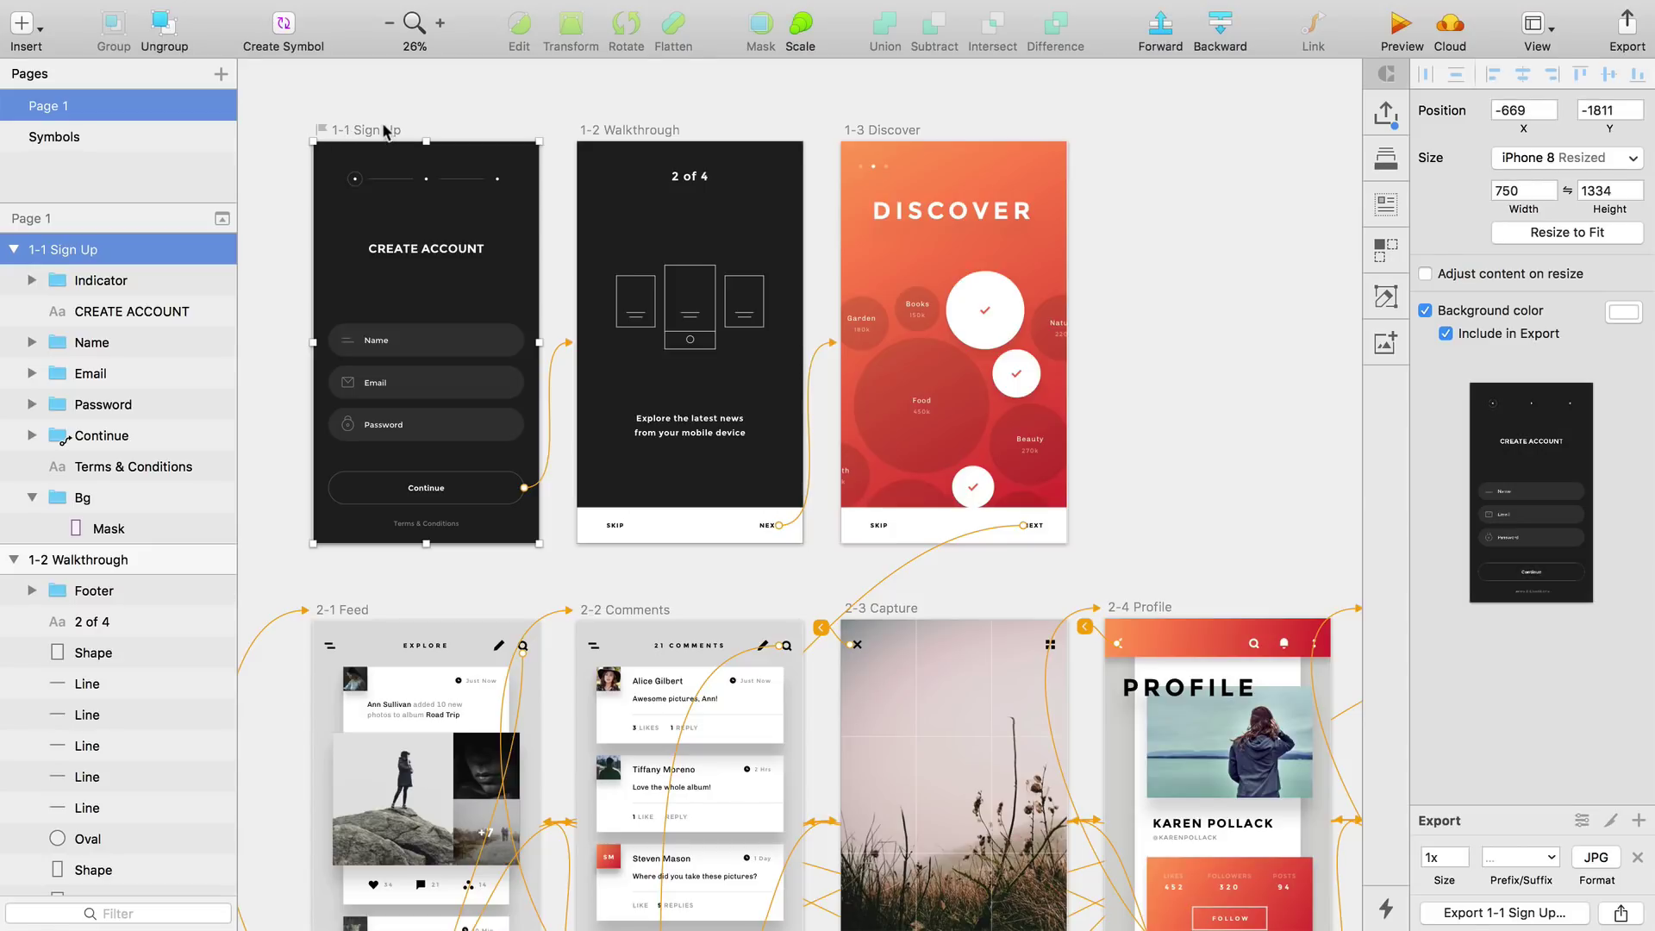
click(459, 12)
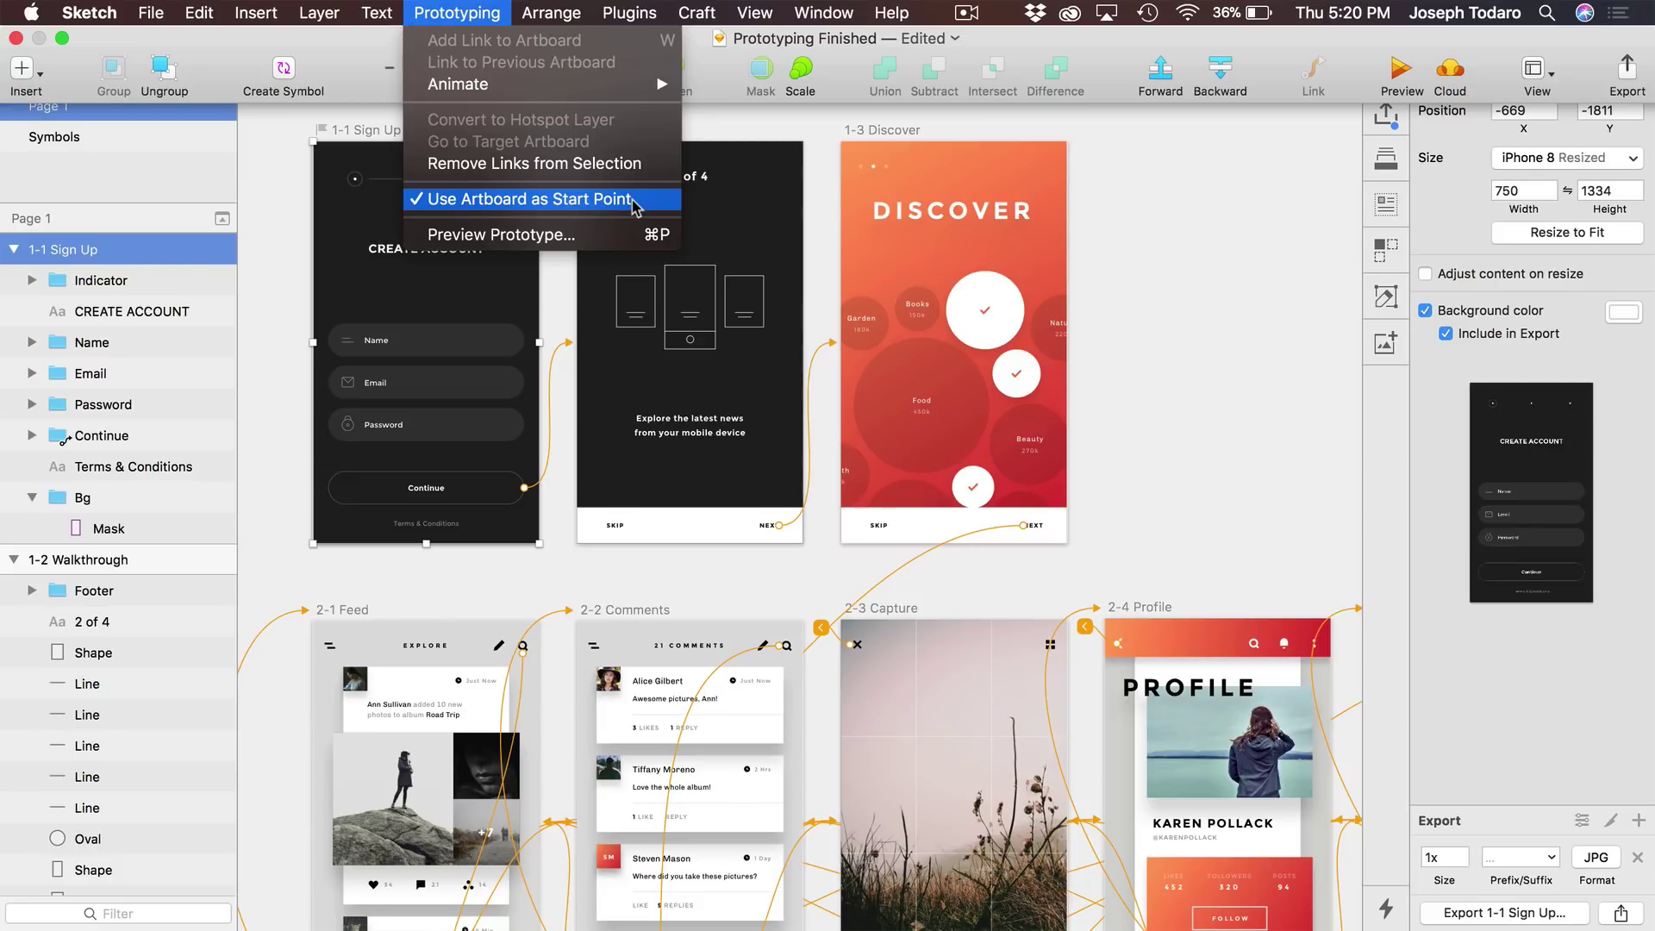
click(833, 252)
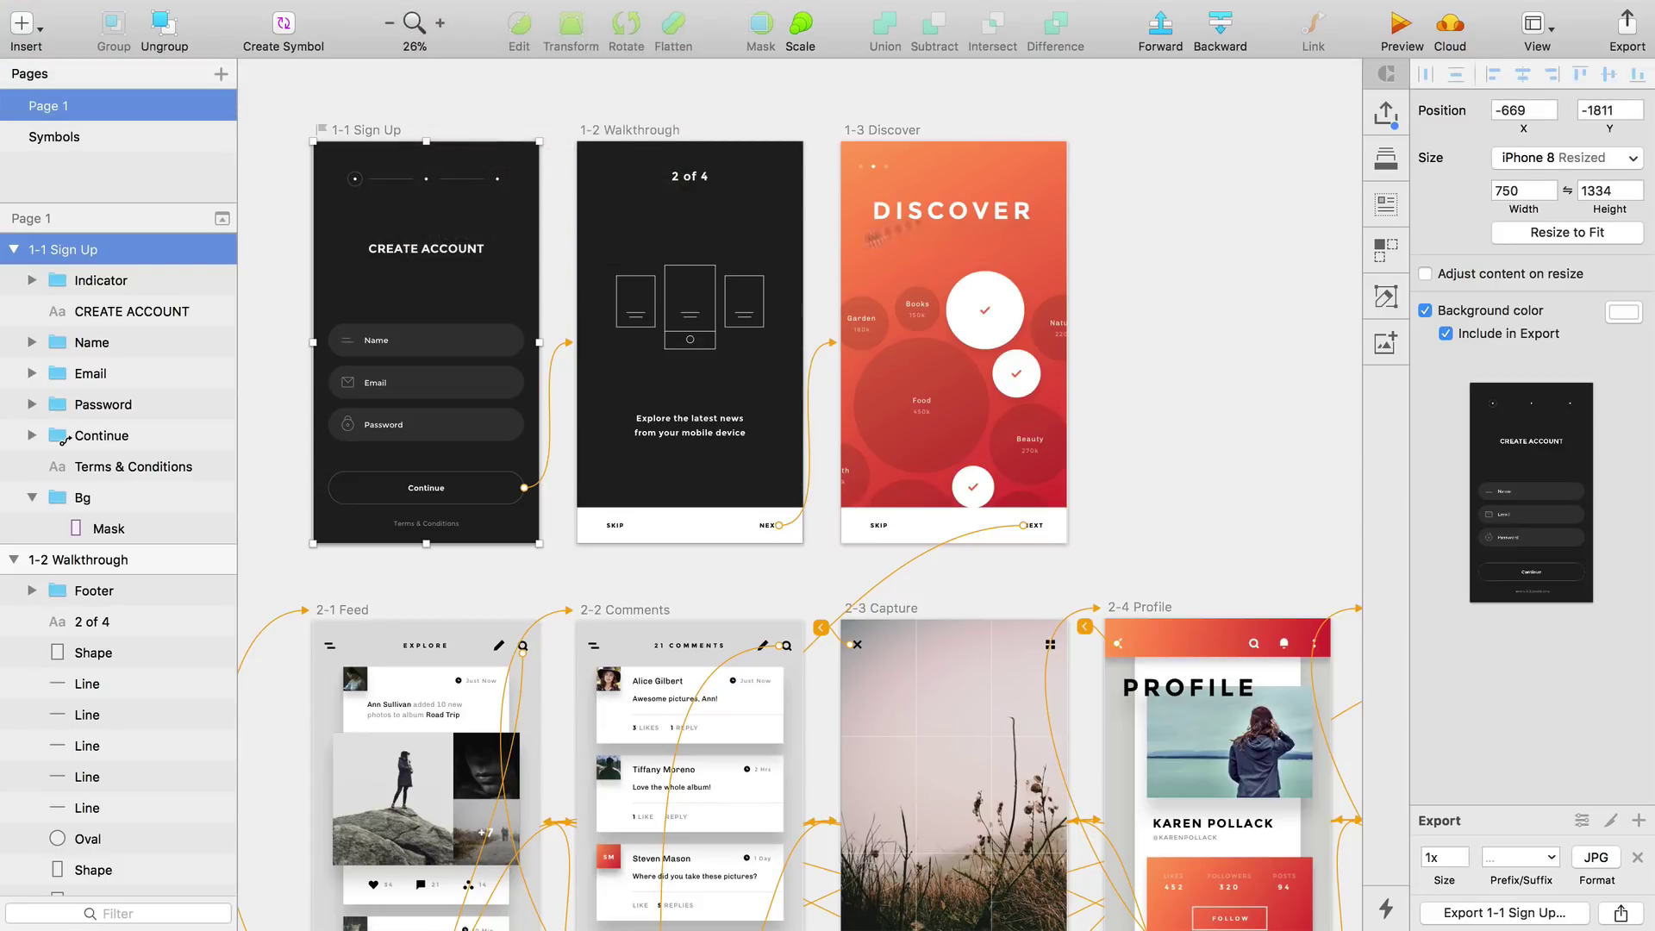
click(1396, 31)
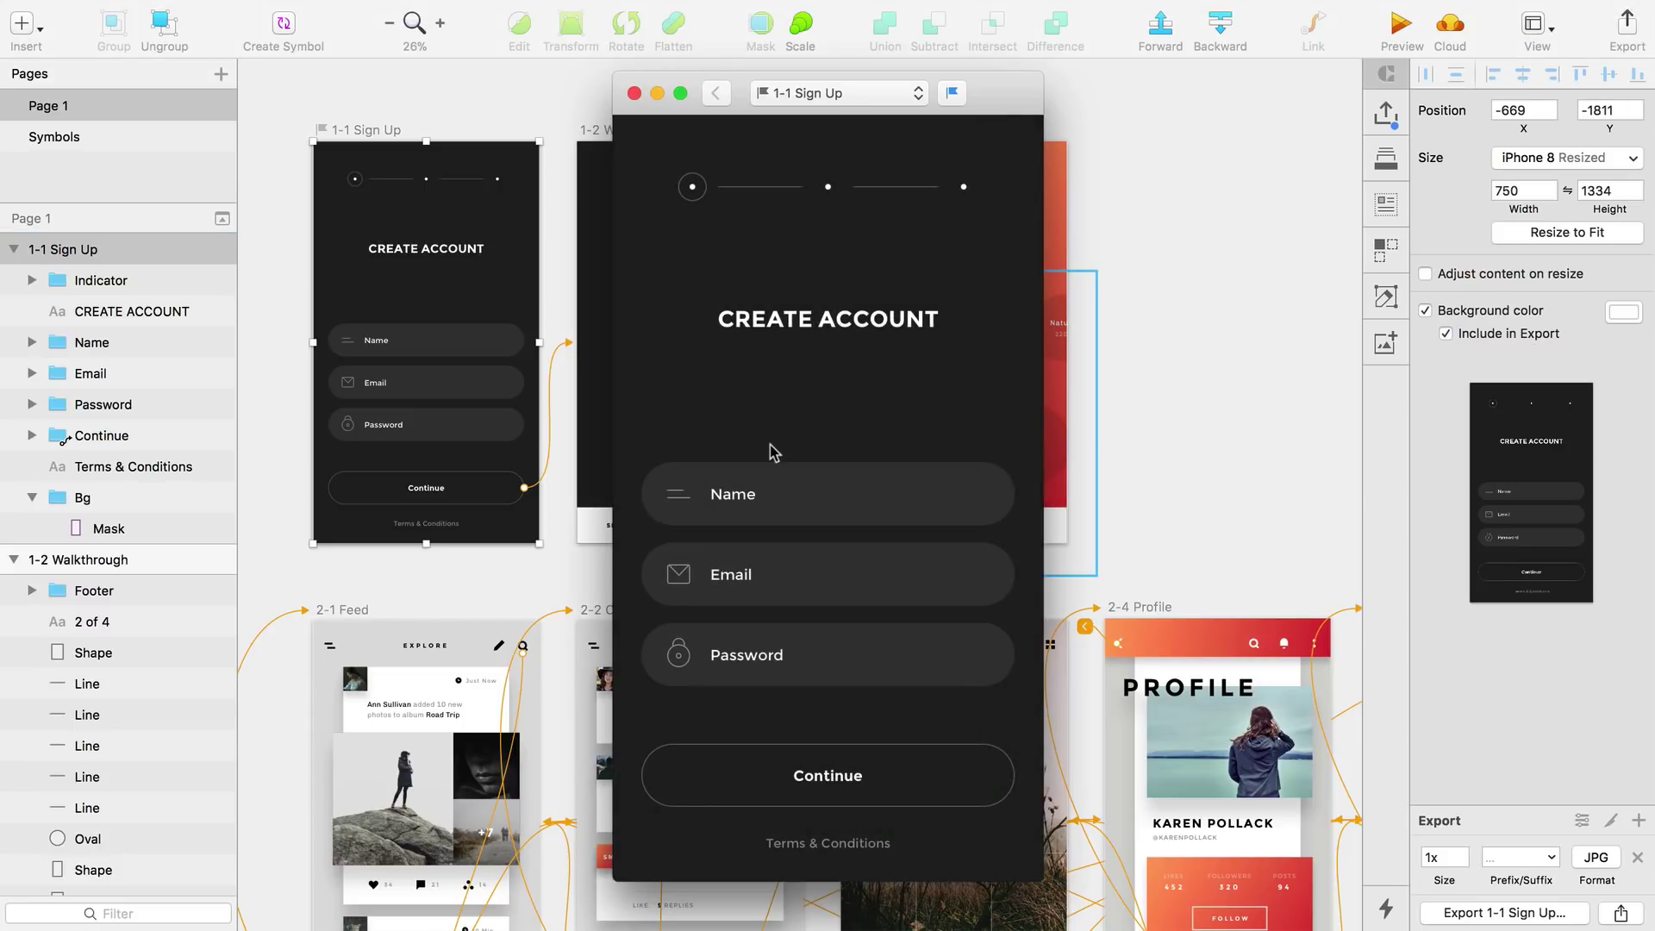
click(635, 93)
Select the bubble group in 1-3 Discover and the profile photo in 2-4 Profile
click(1017, 441)
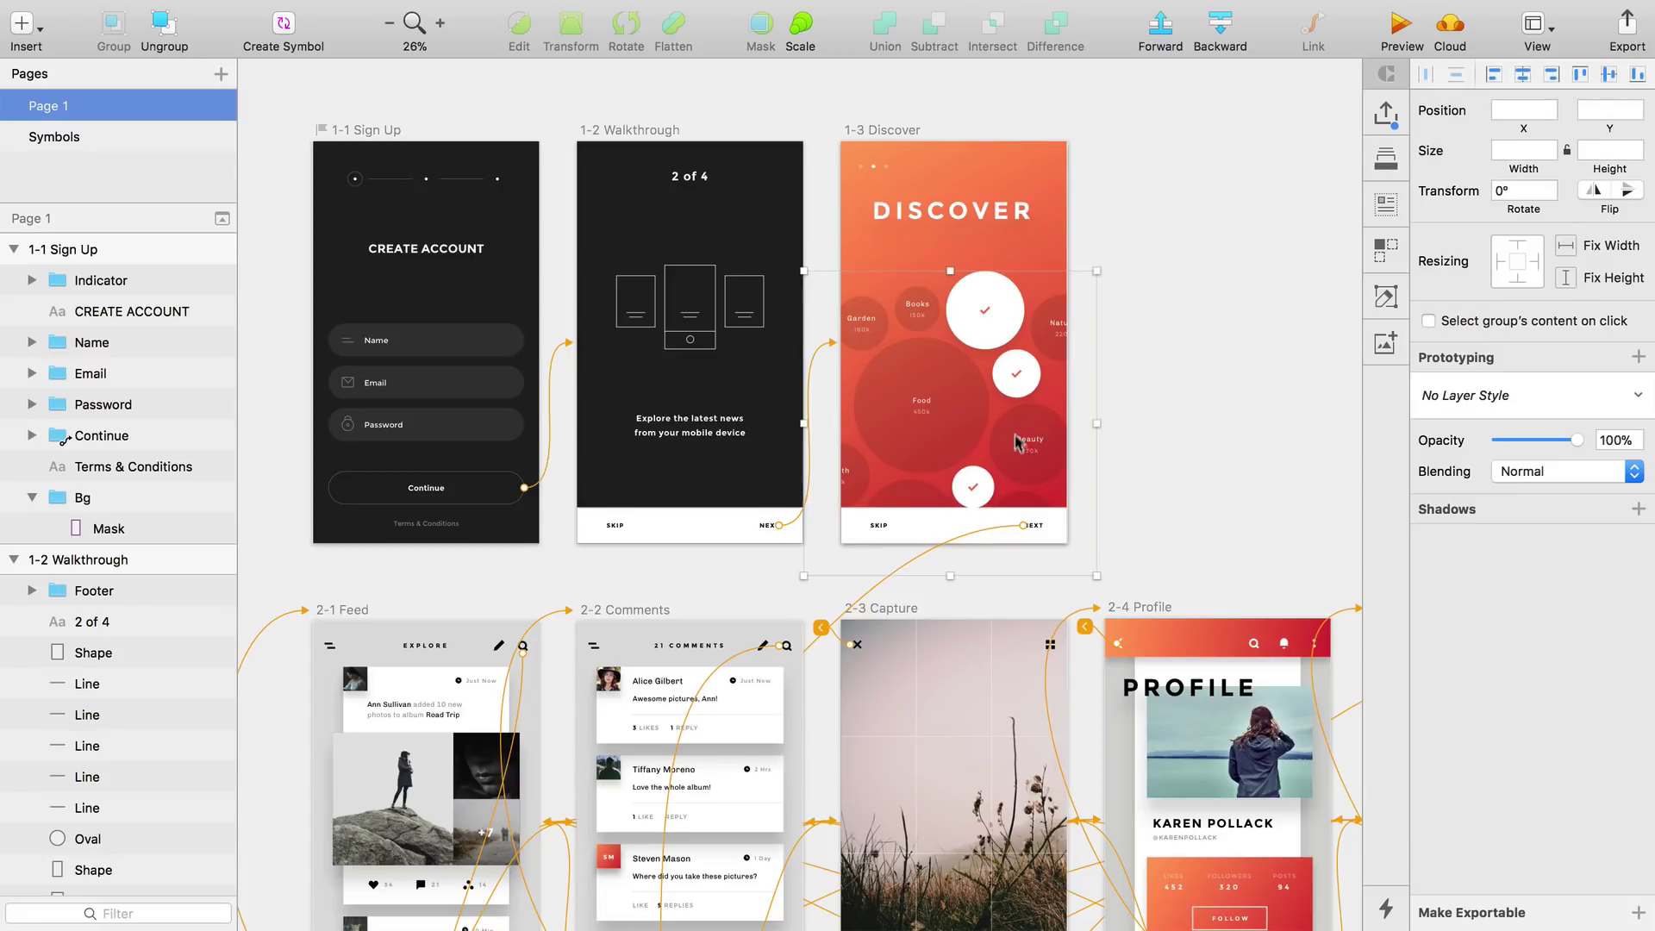
scroll(1345, 587, down, 5)
scroll(1250, 595, right, 6)
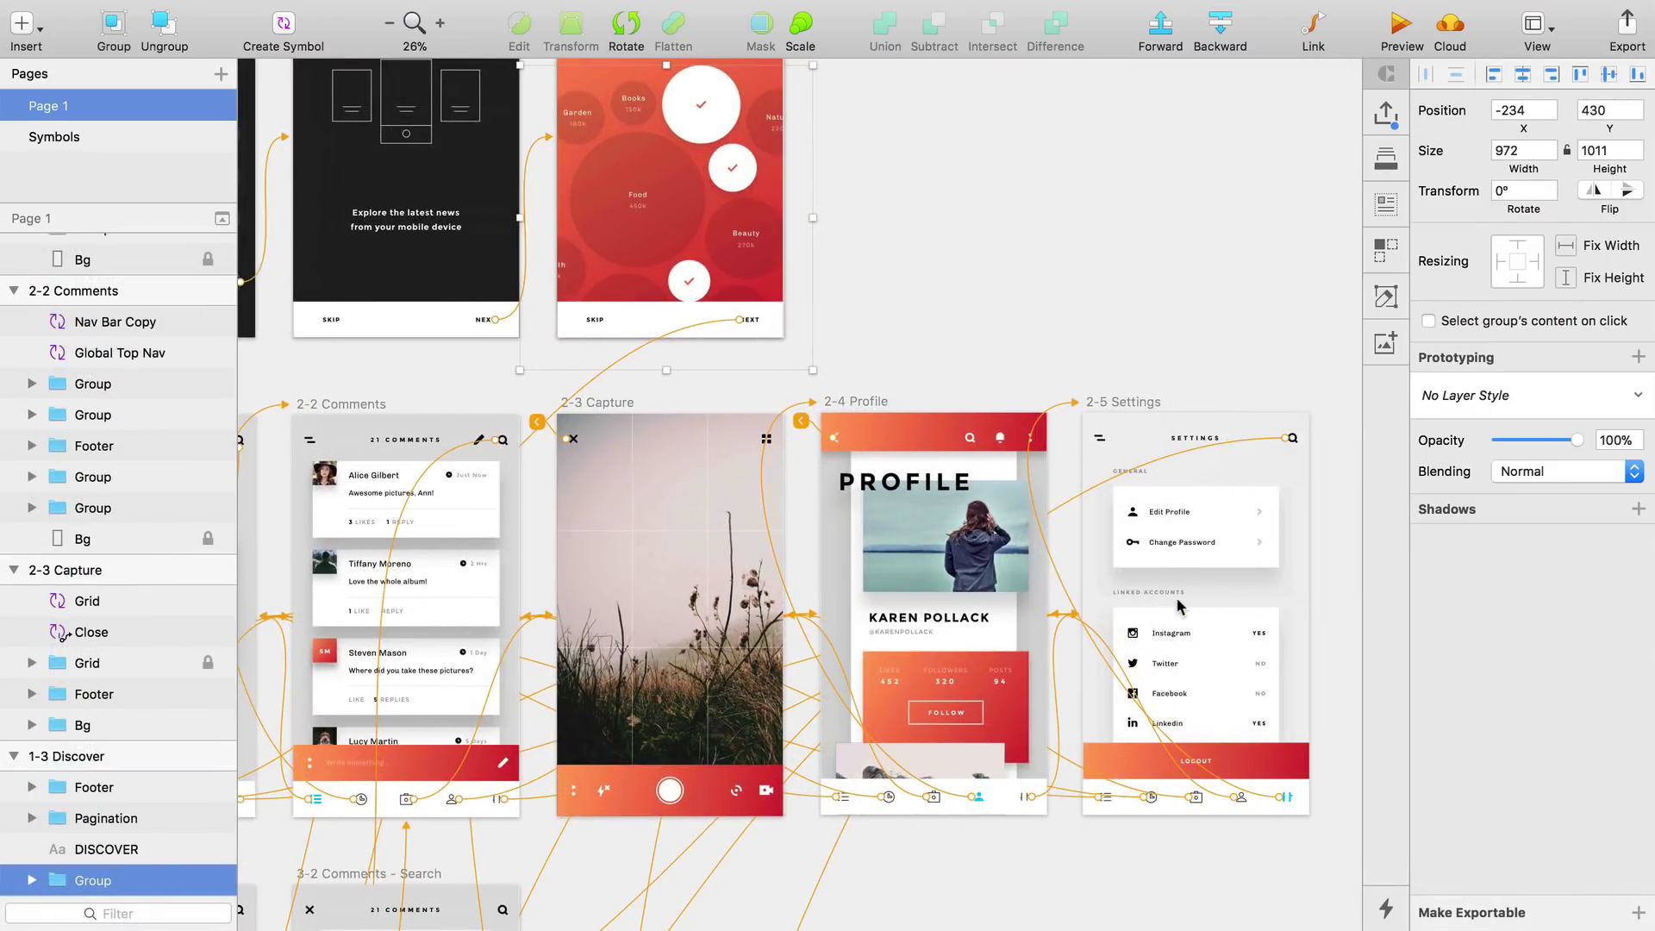
click(974, 578)
scroll(970, 575, down, 3)
scroll(970, 576, right, 2)
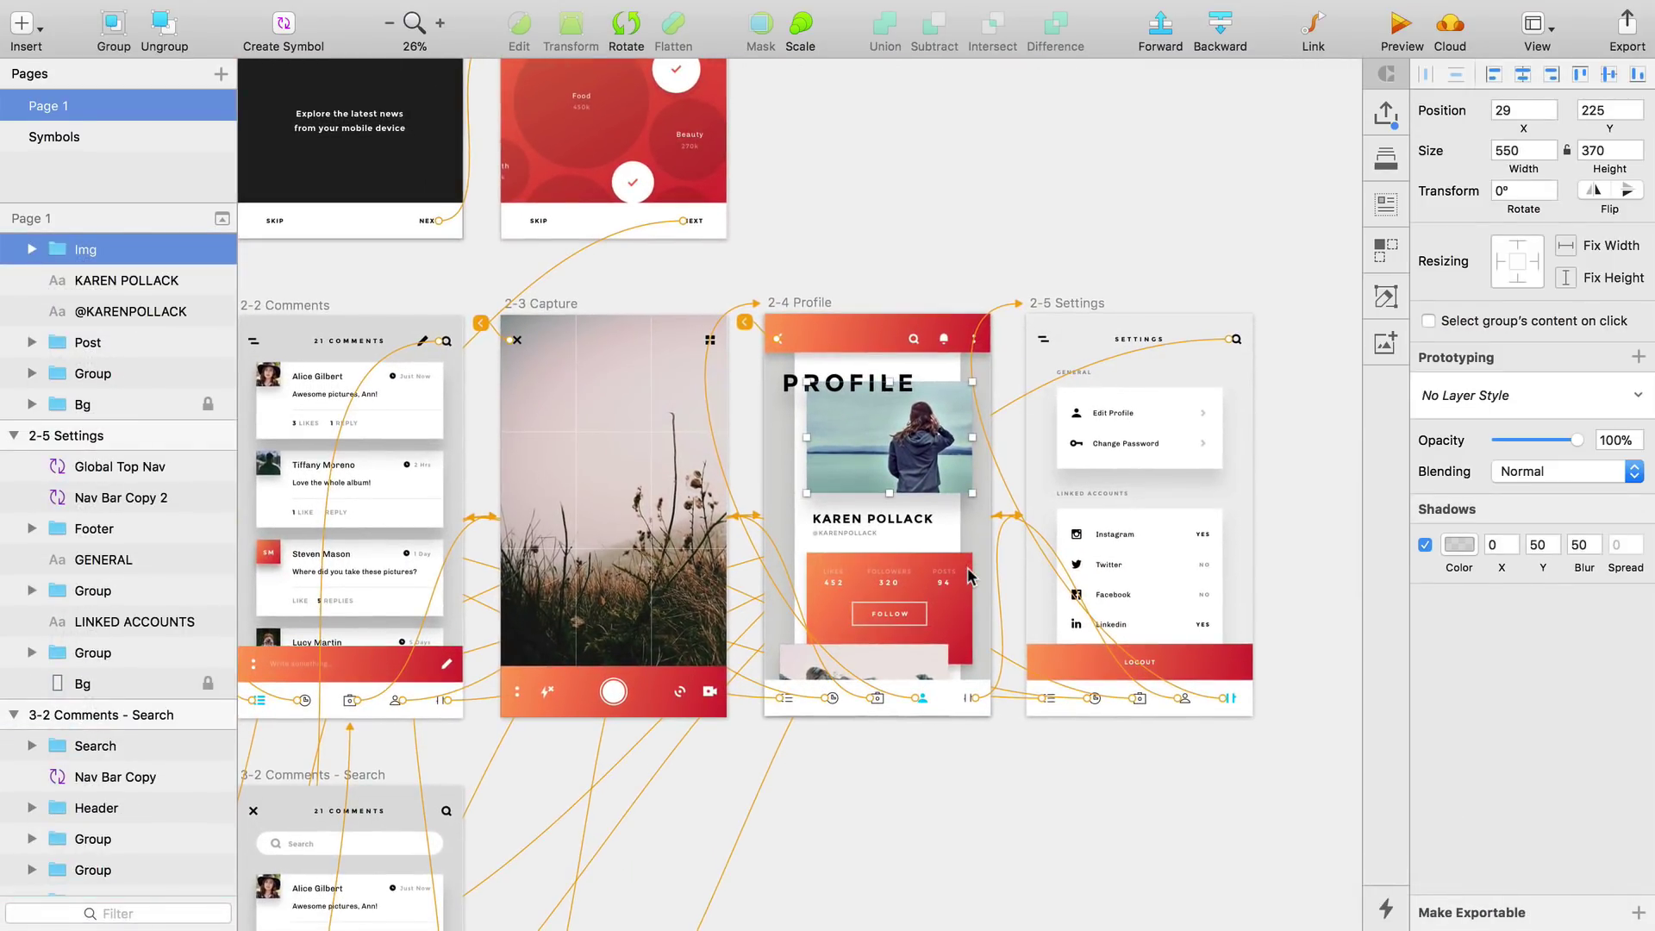
scroll(975, 553, up, 3)
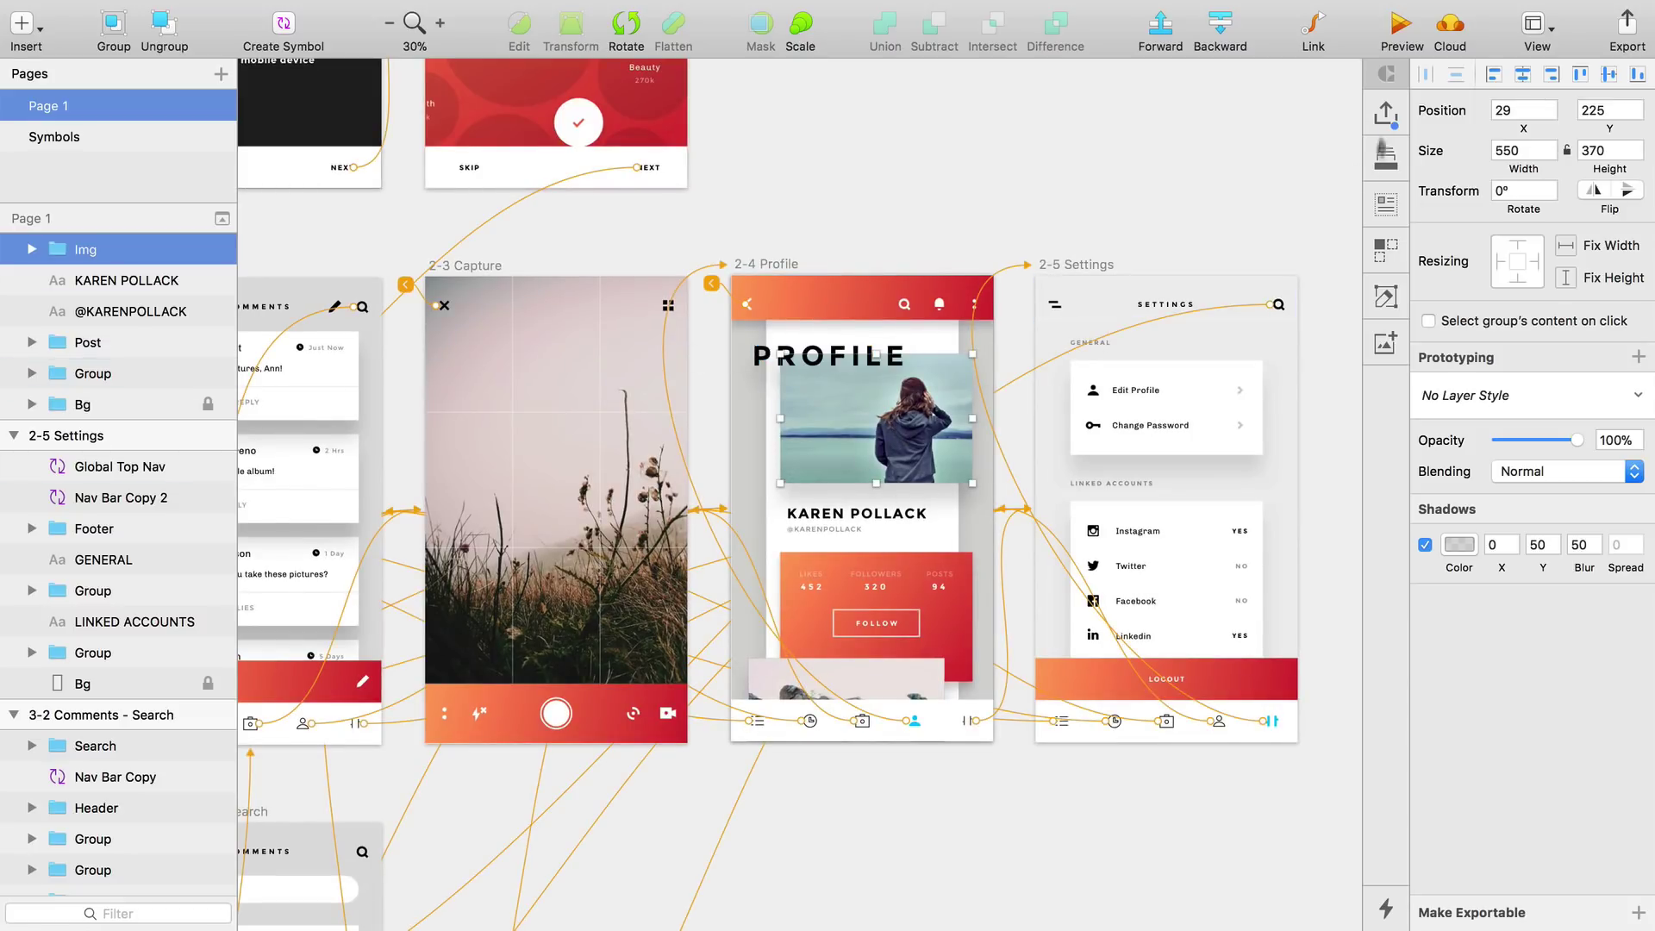
Remove 1-1 Sign Up as the prototype's start point in Preview
click(1400, 26)
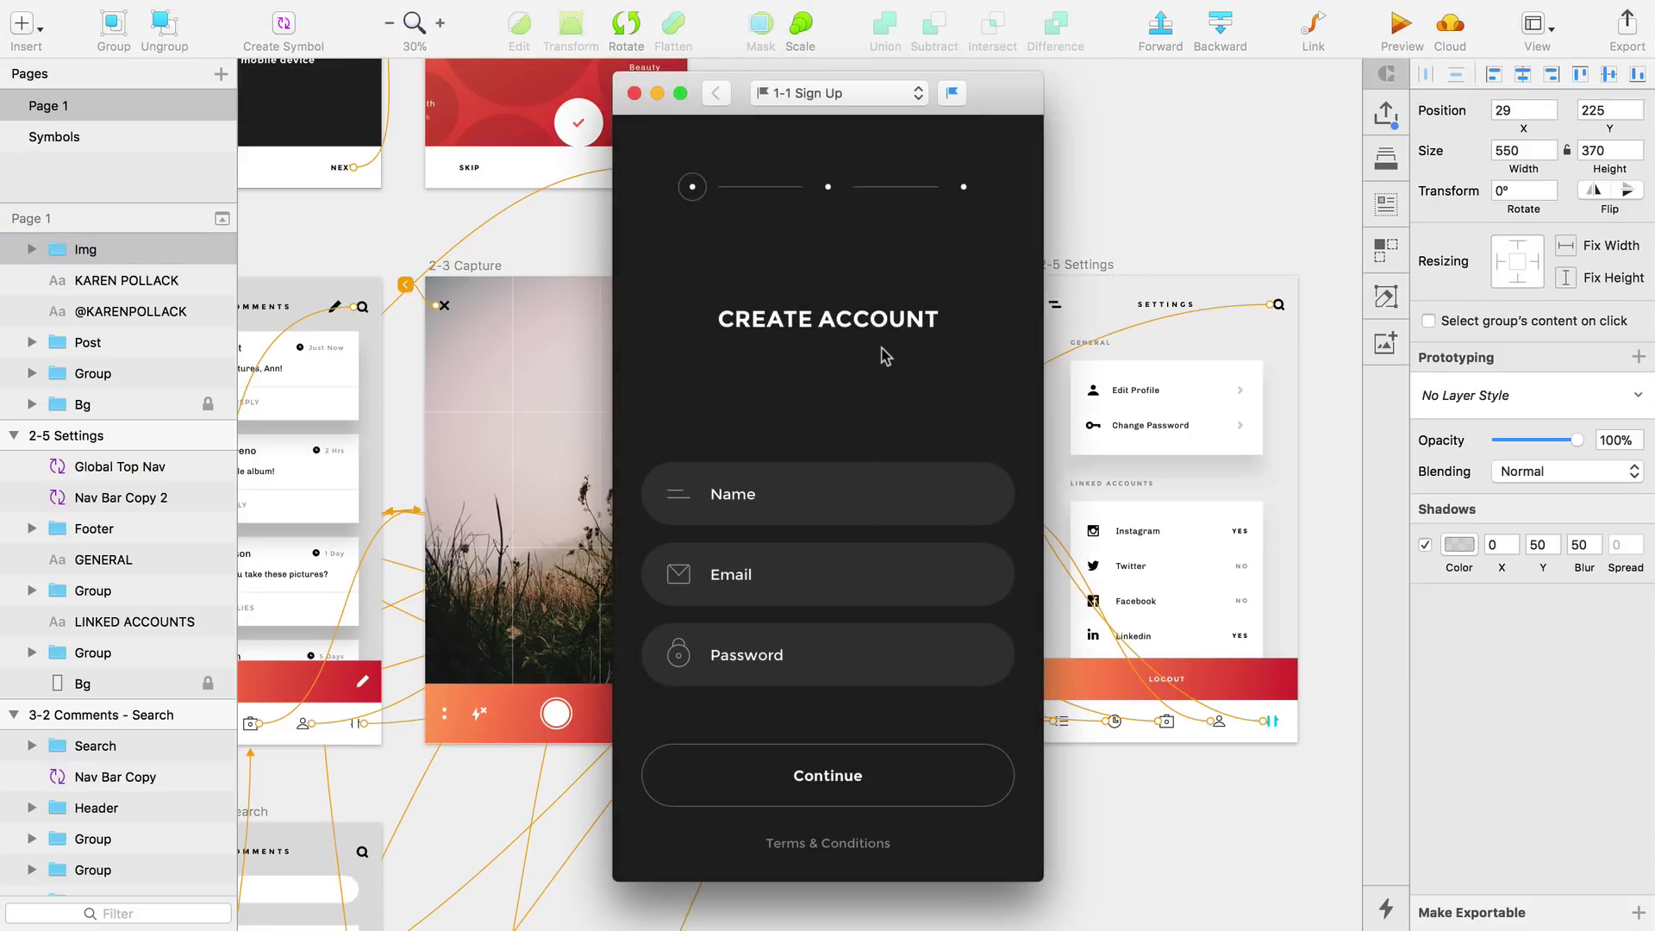
click(953, 94)
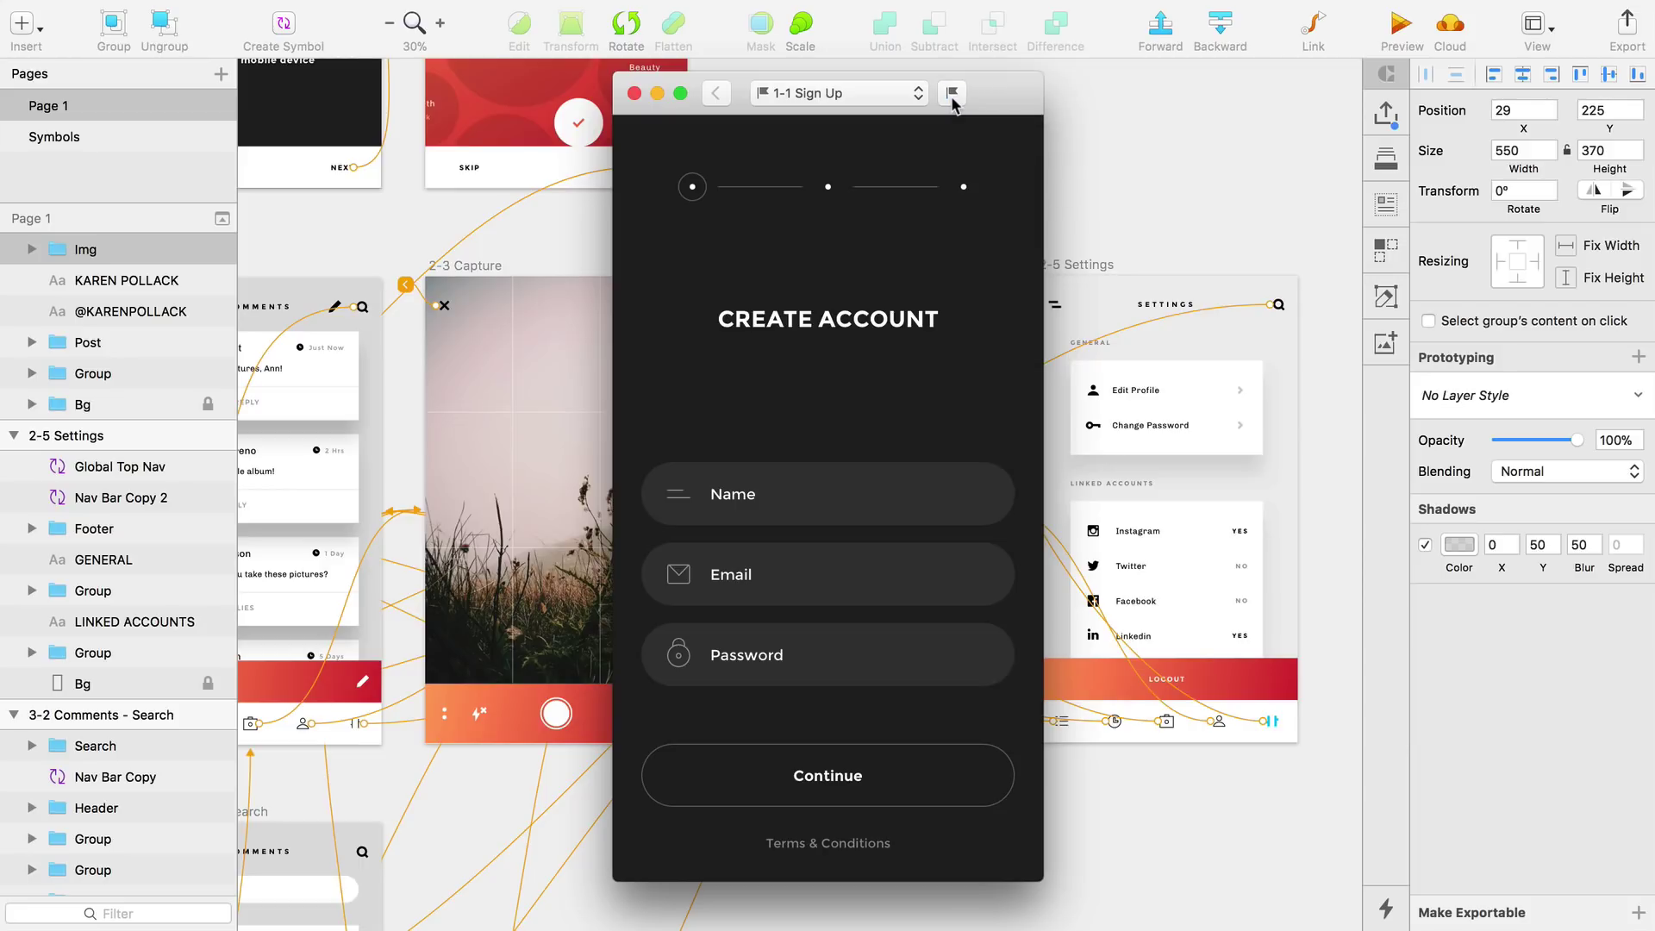
click(634, 95)
Preview from a 2-2 Comments card and test the Profile and Feed tab links
click(800, 197)
scroll(800, 197, left, 10)
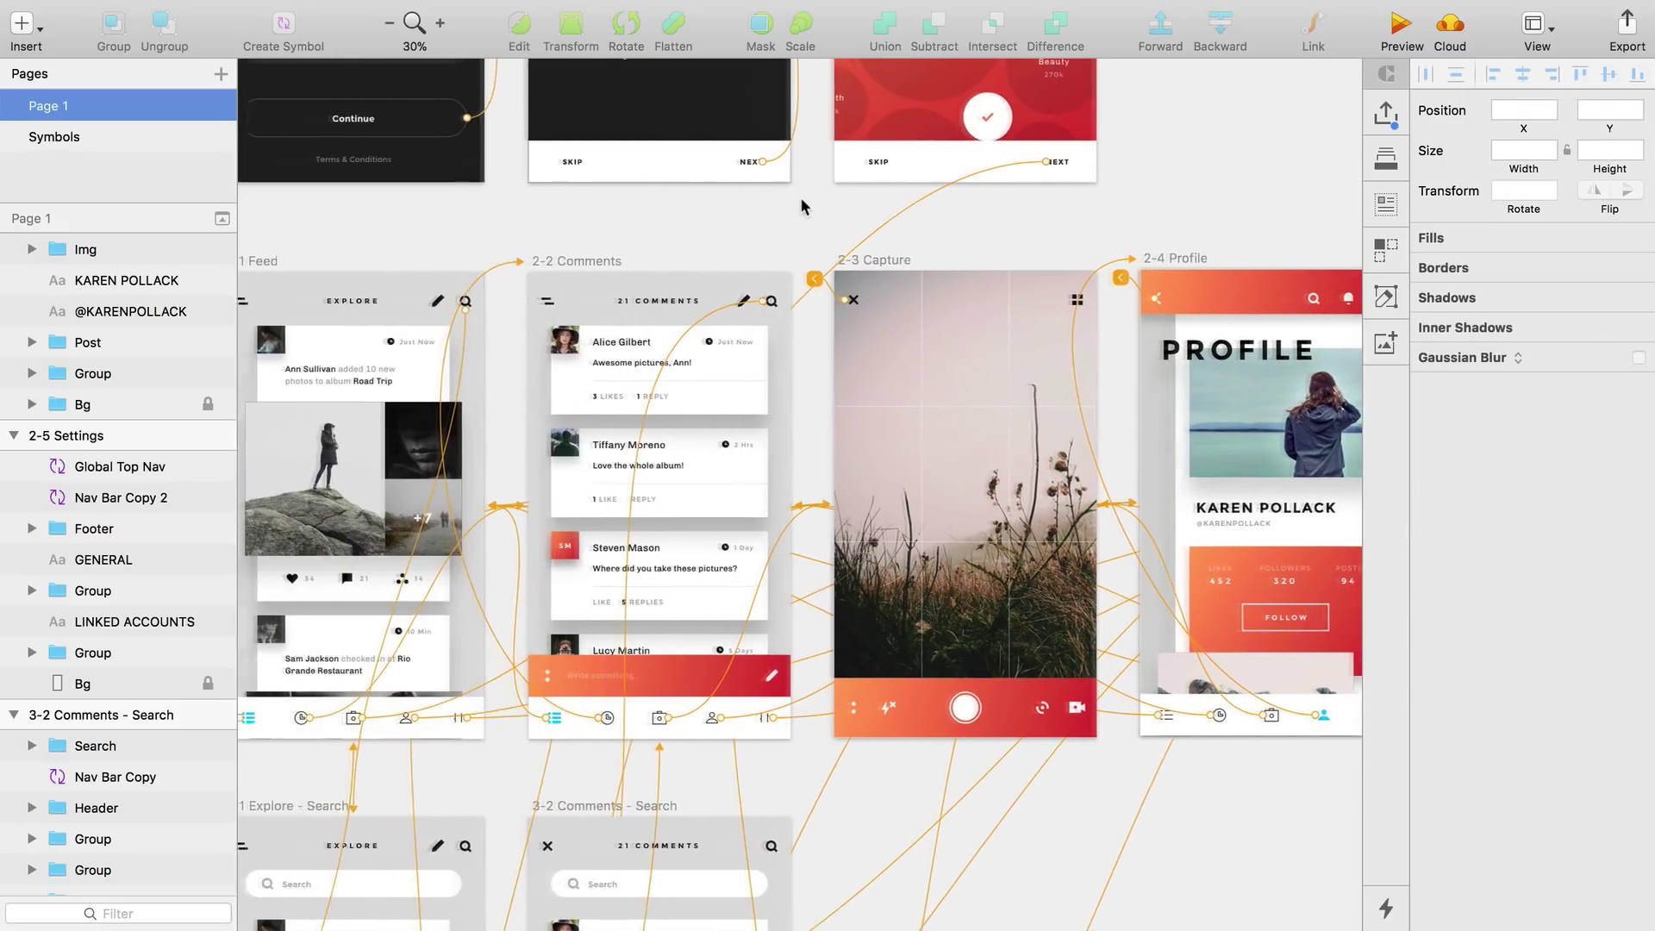
click(725, 349)
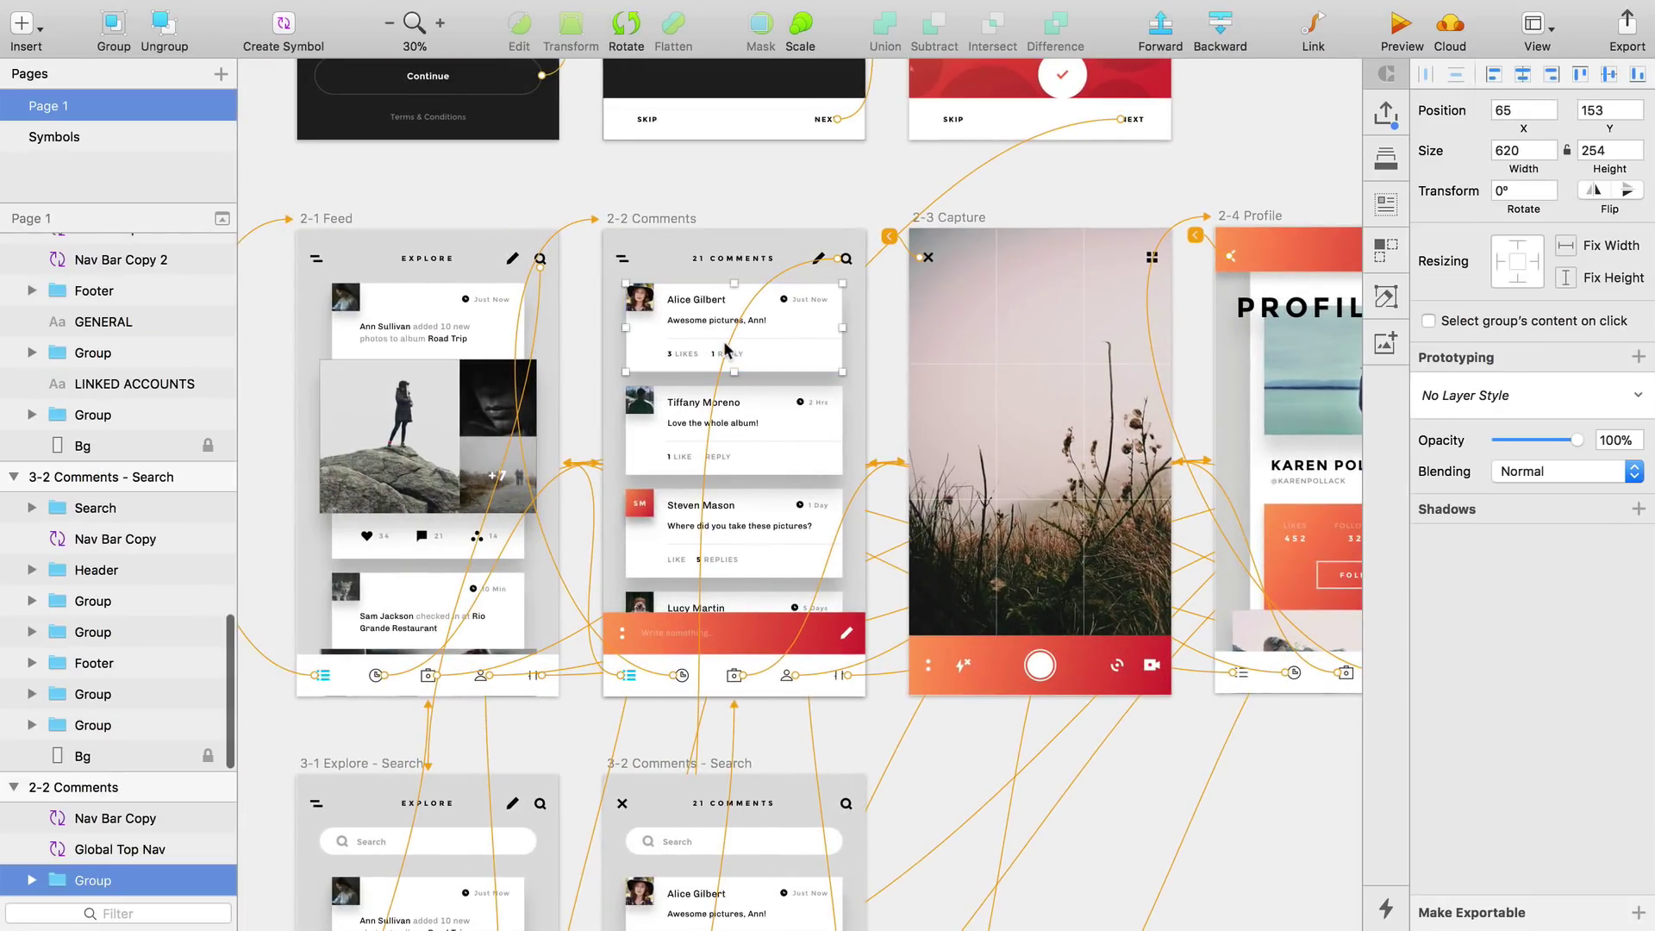
click(1401, 30)
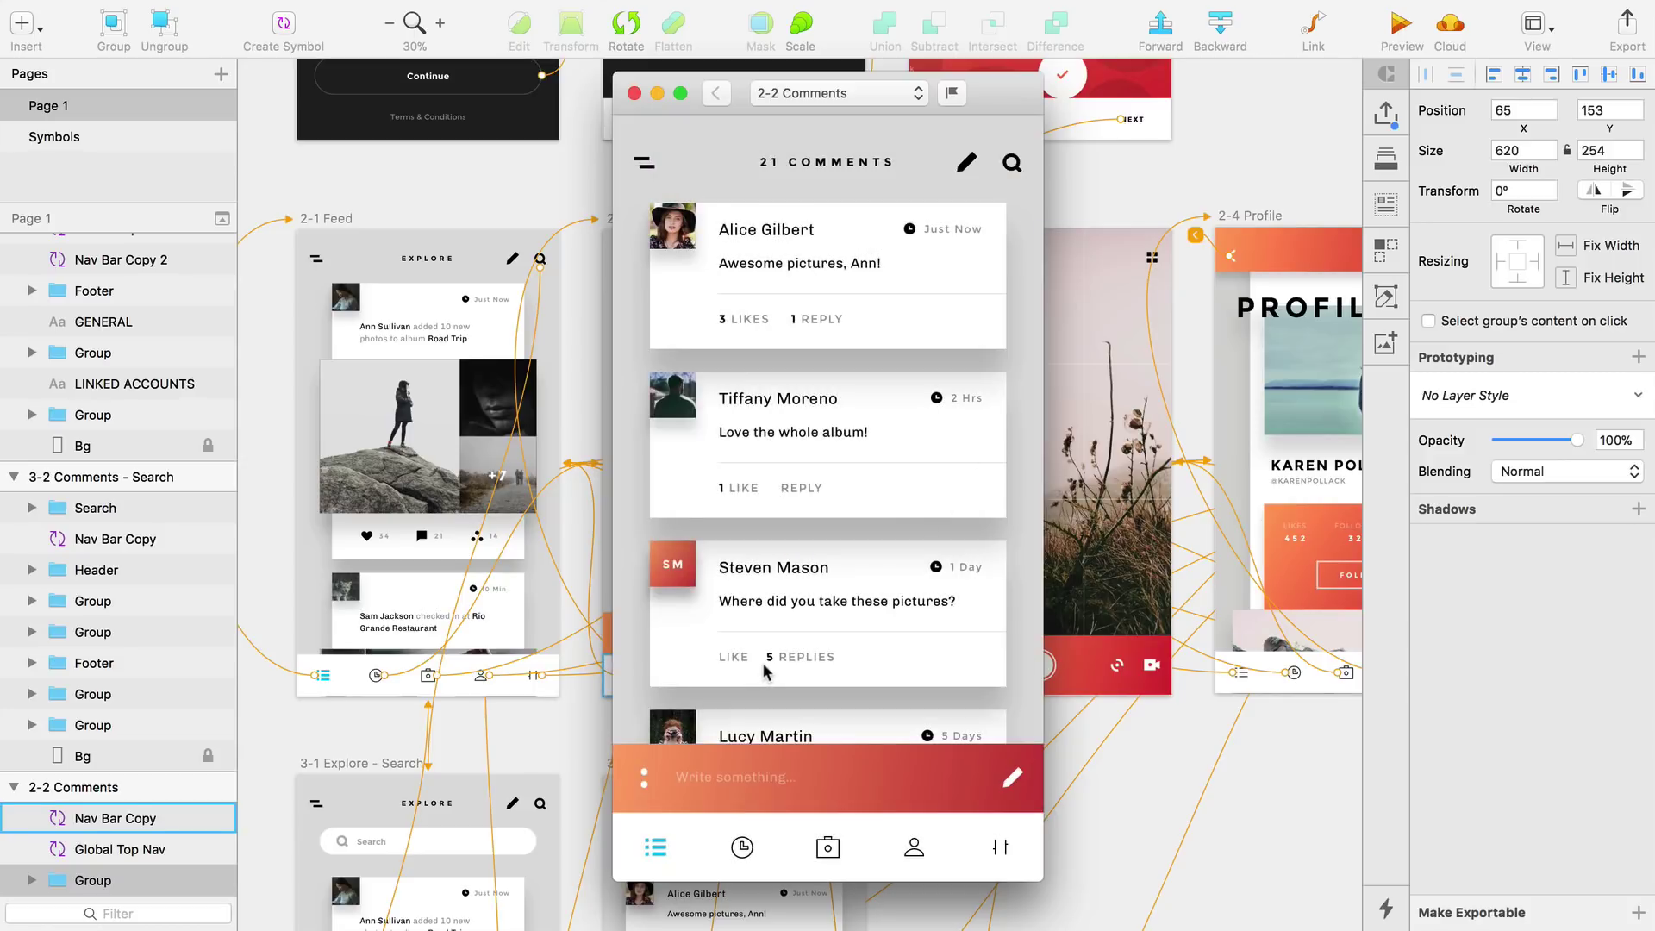
click(765, 671)
click(914, 849)
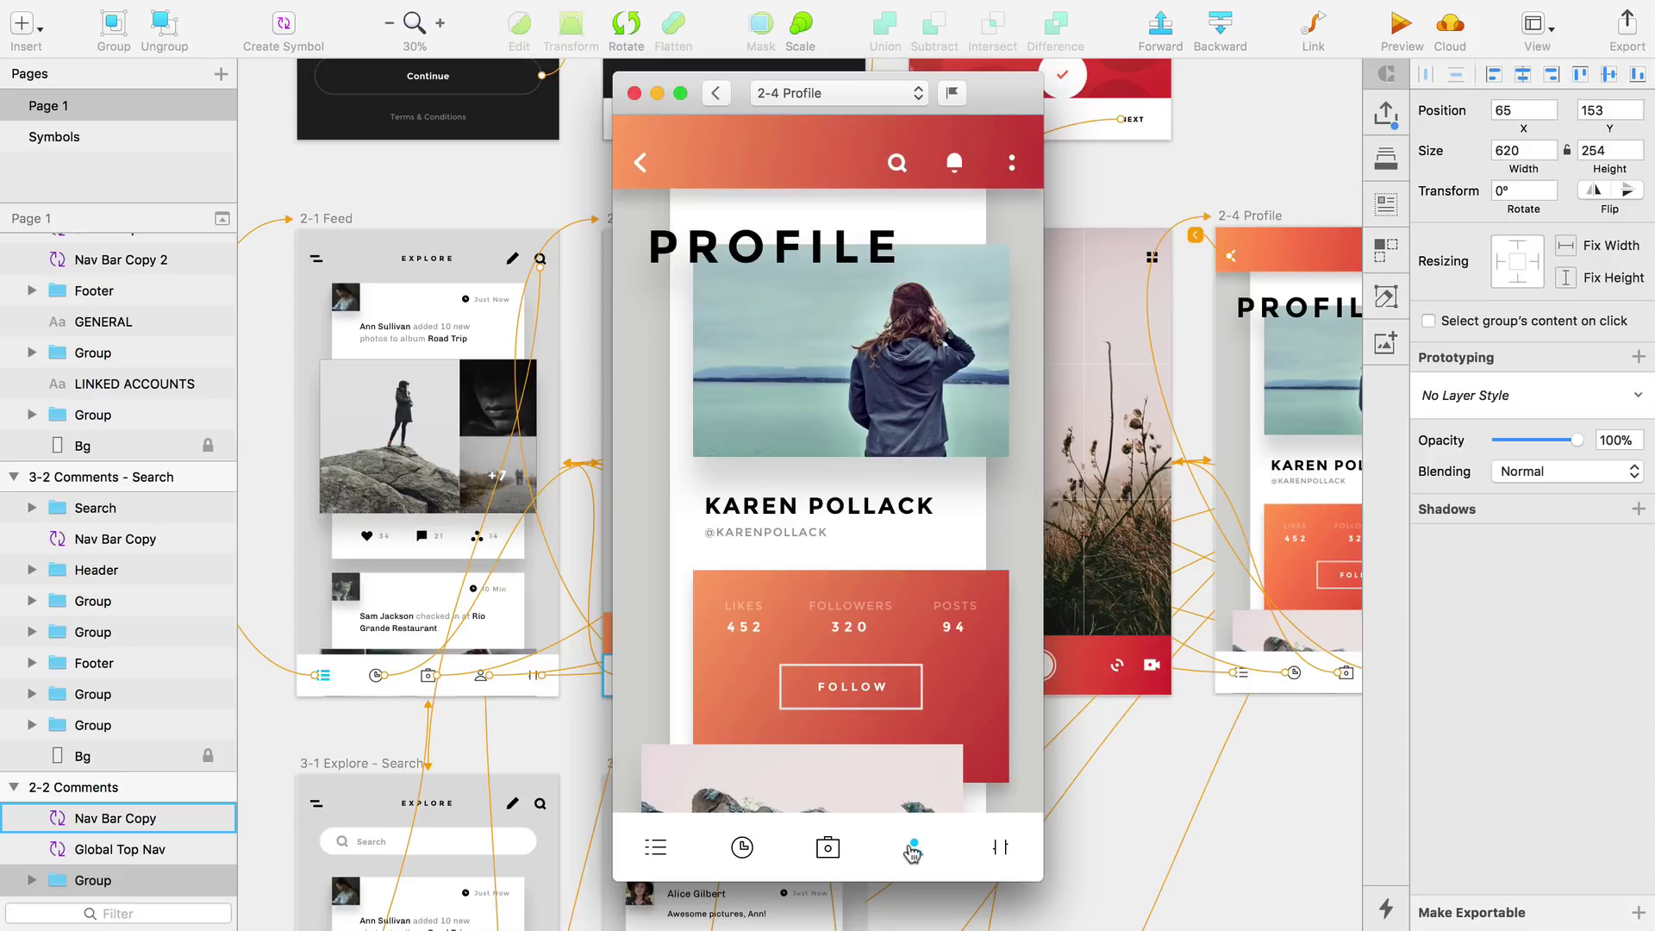
click(655, 847)
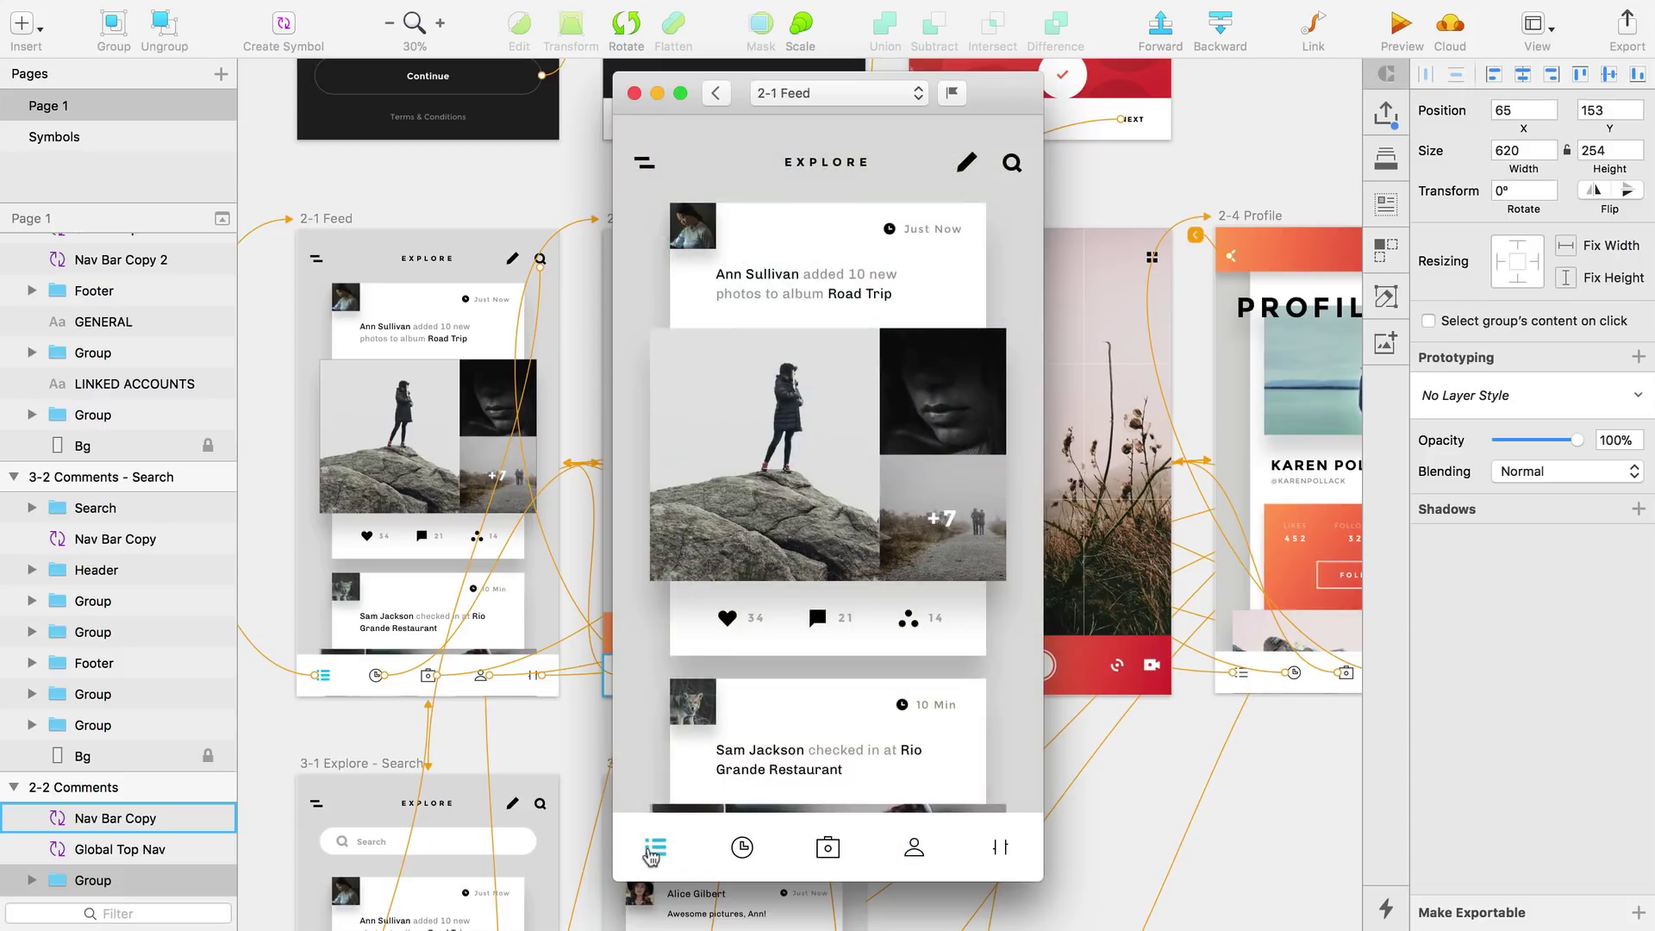
click(634, 93)
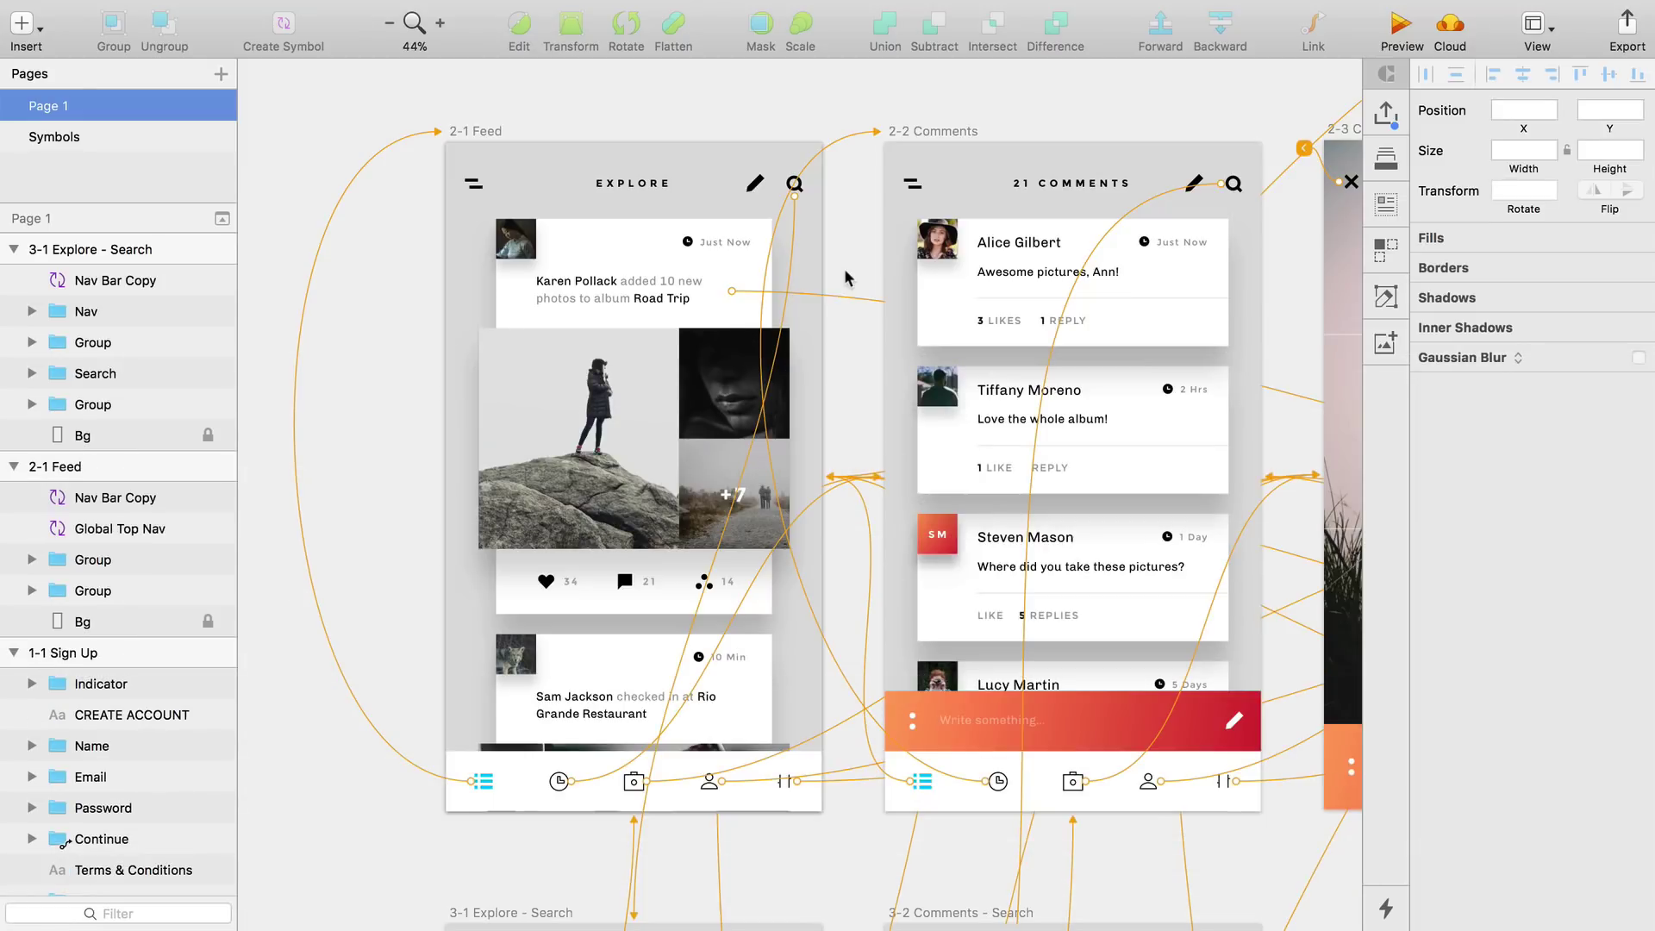
Jump from the 2-1 Feed photo-post text link to its target artboard
super+click(589, 281)
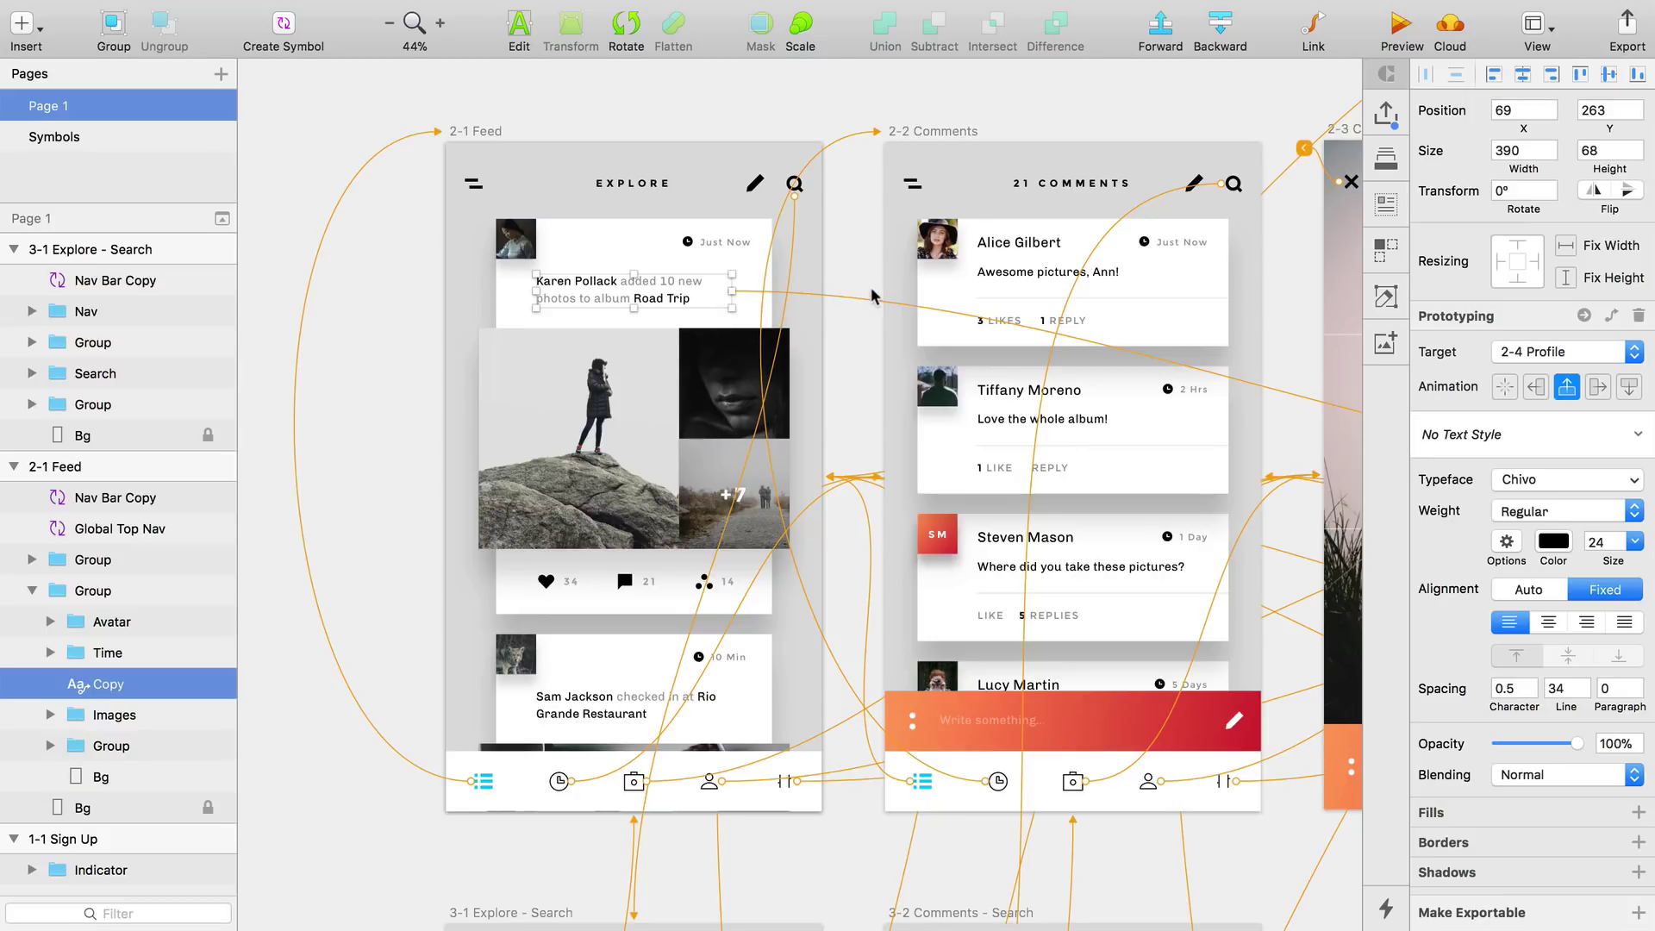
click(1584, 317)
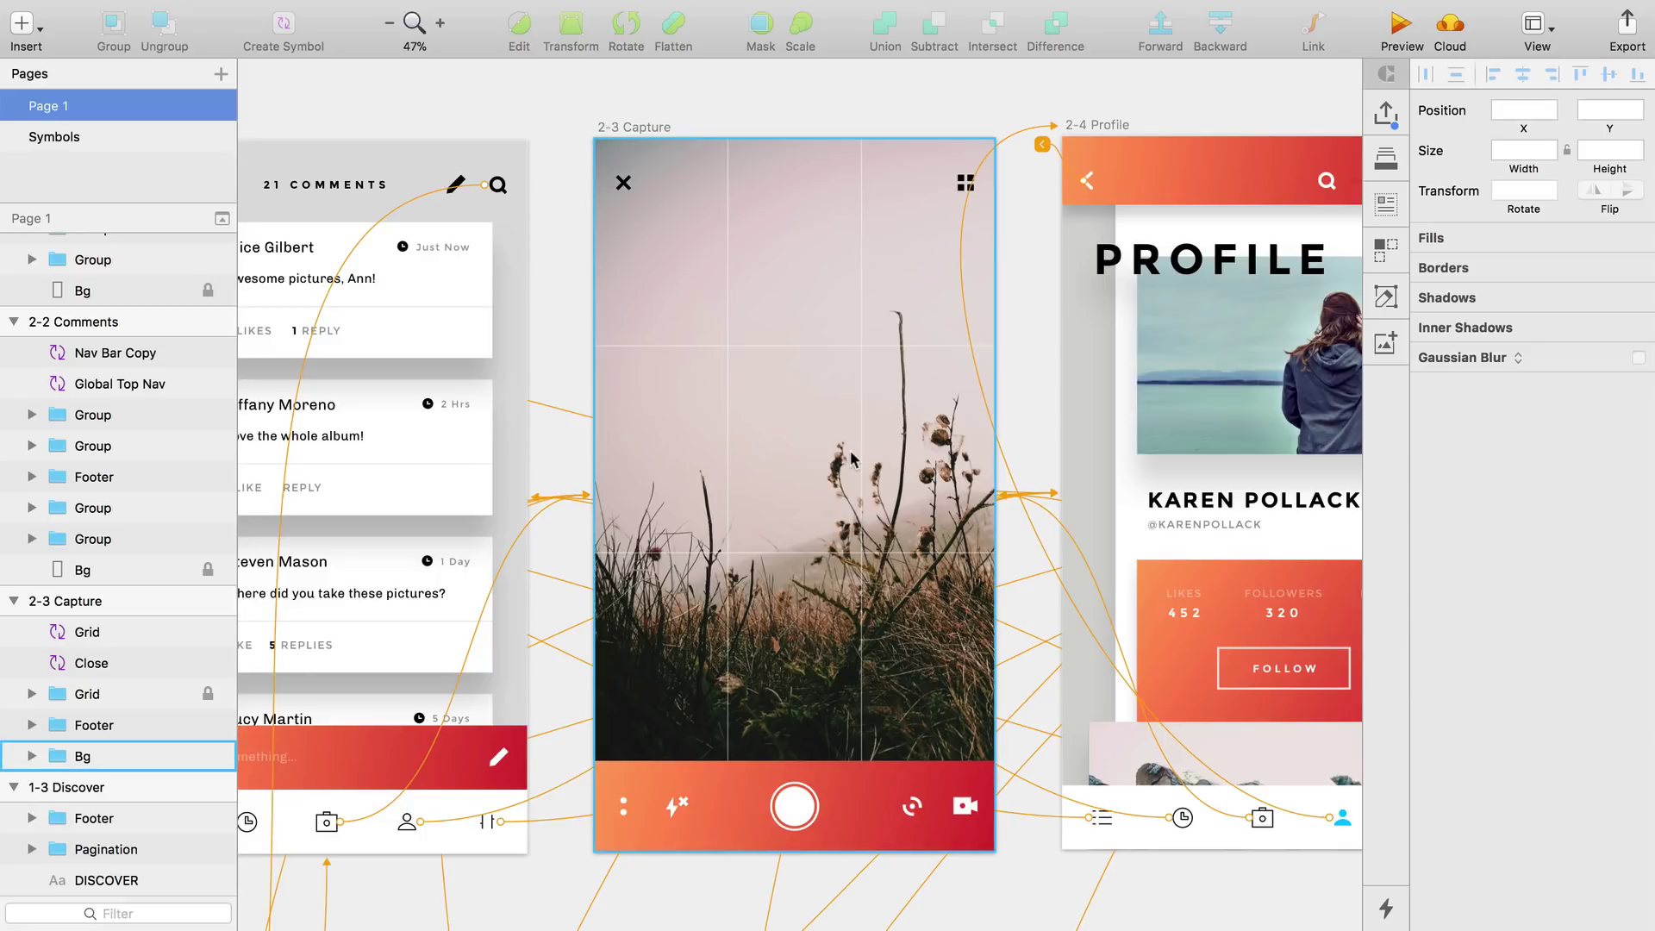
Link the 2-3 Capture close X icon to the Previous Artboard
click(626, 194)
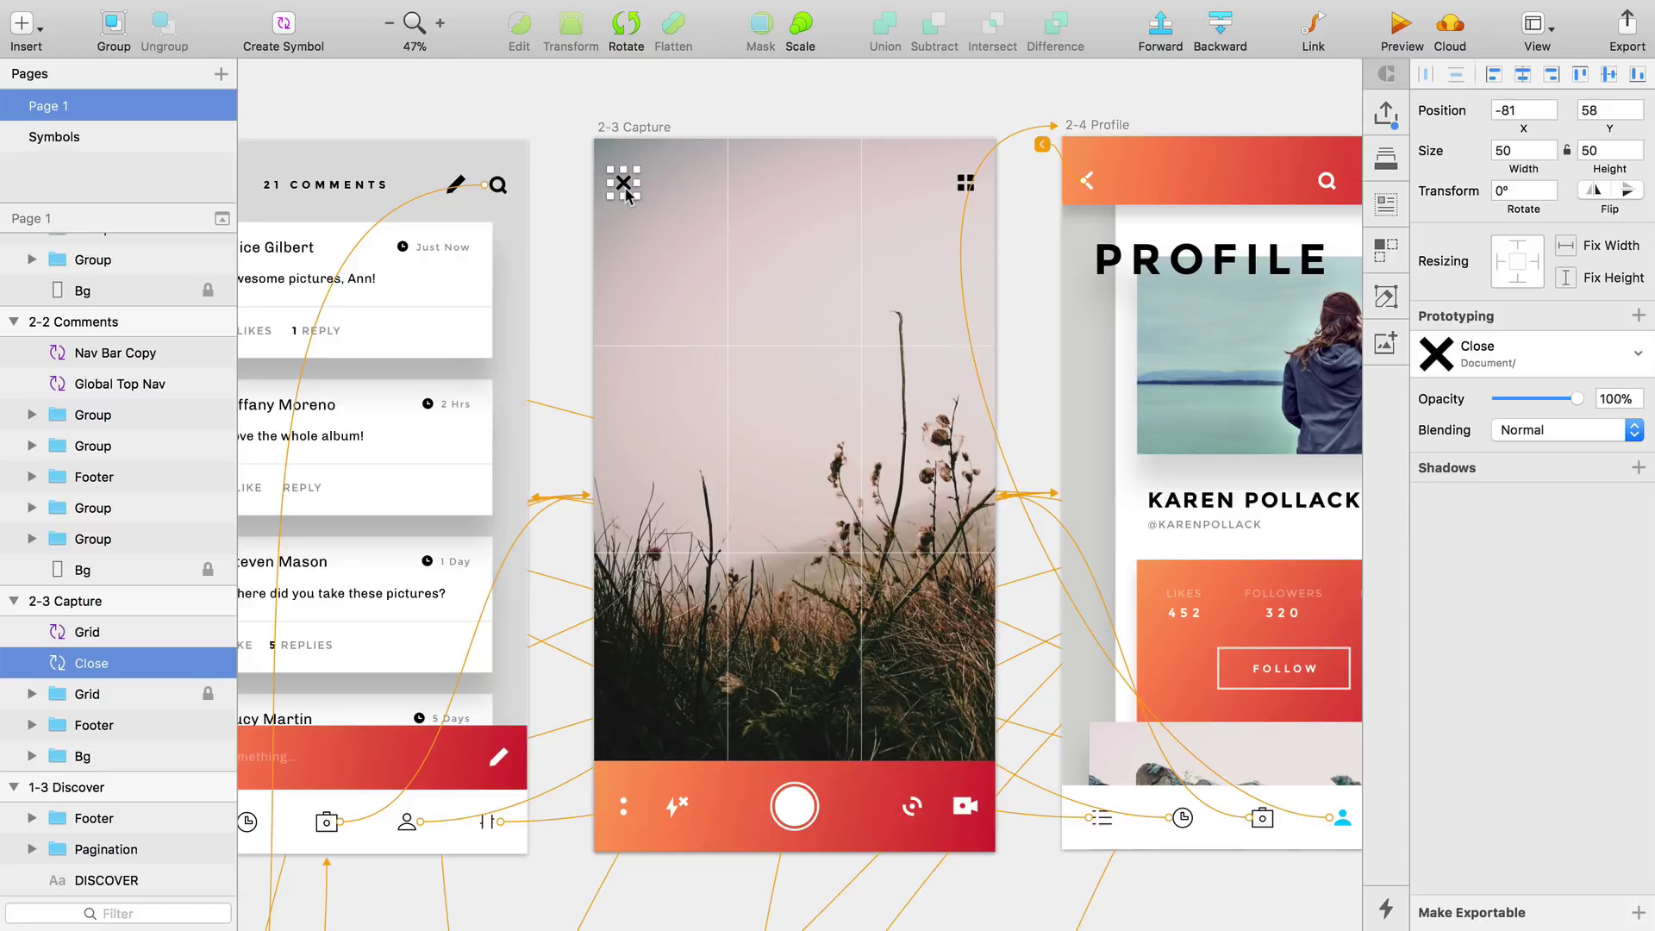
key(l)
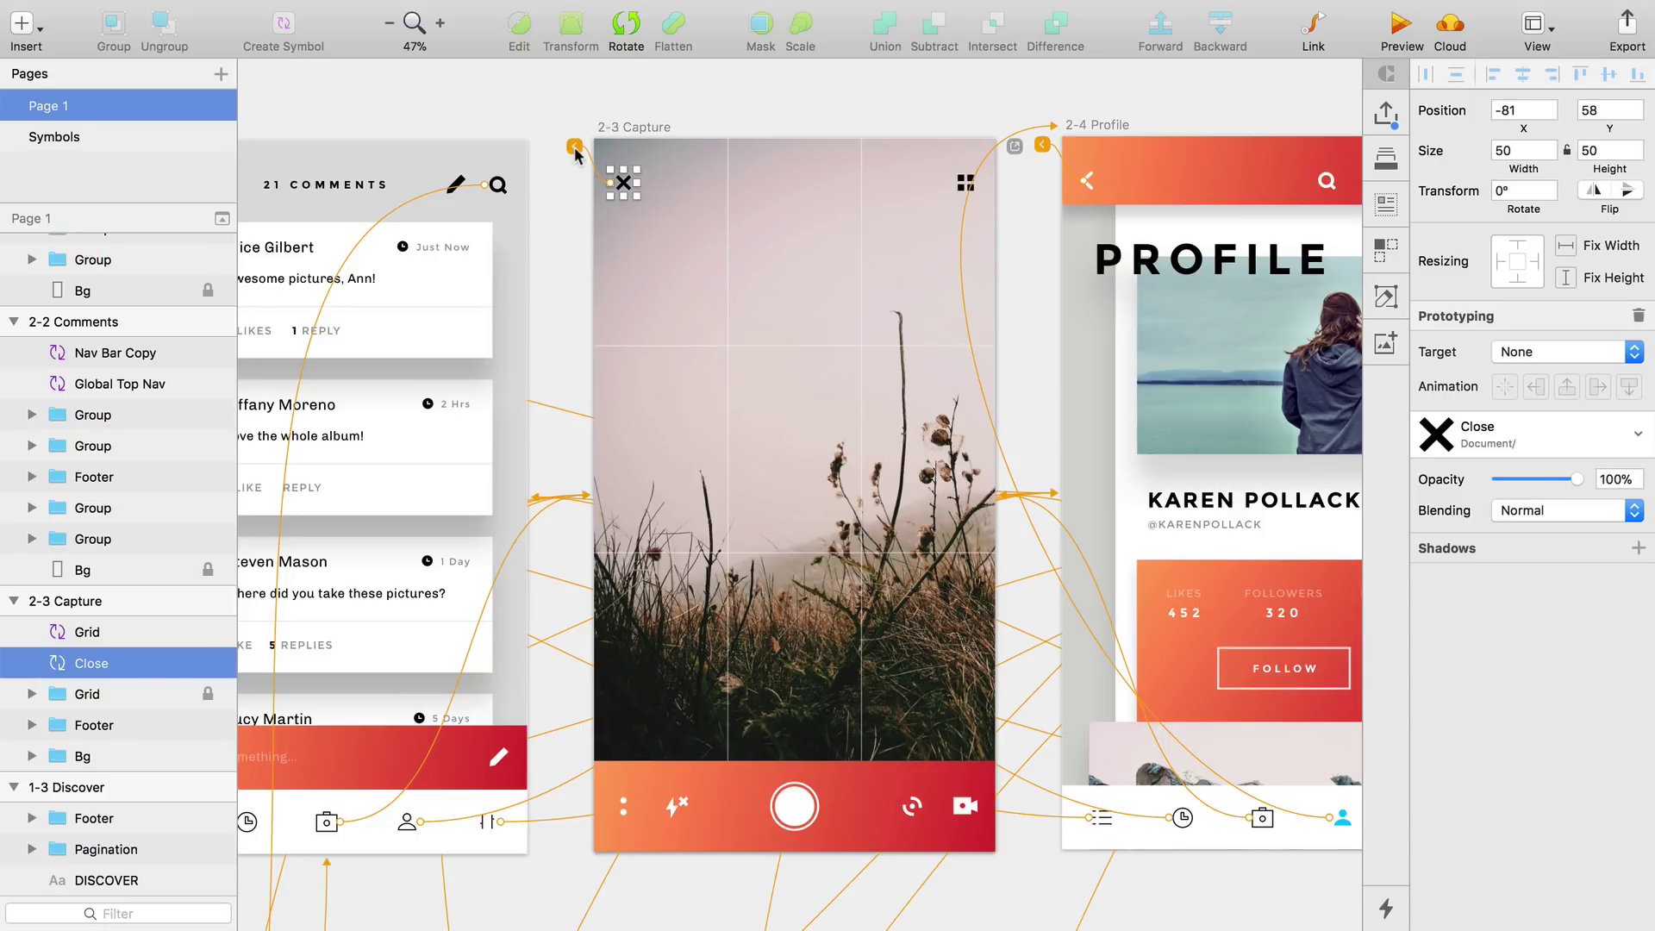
click(575, 151)
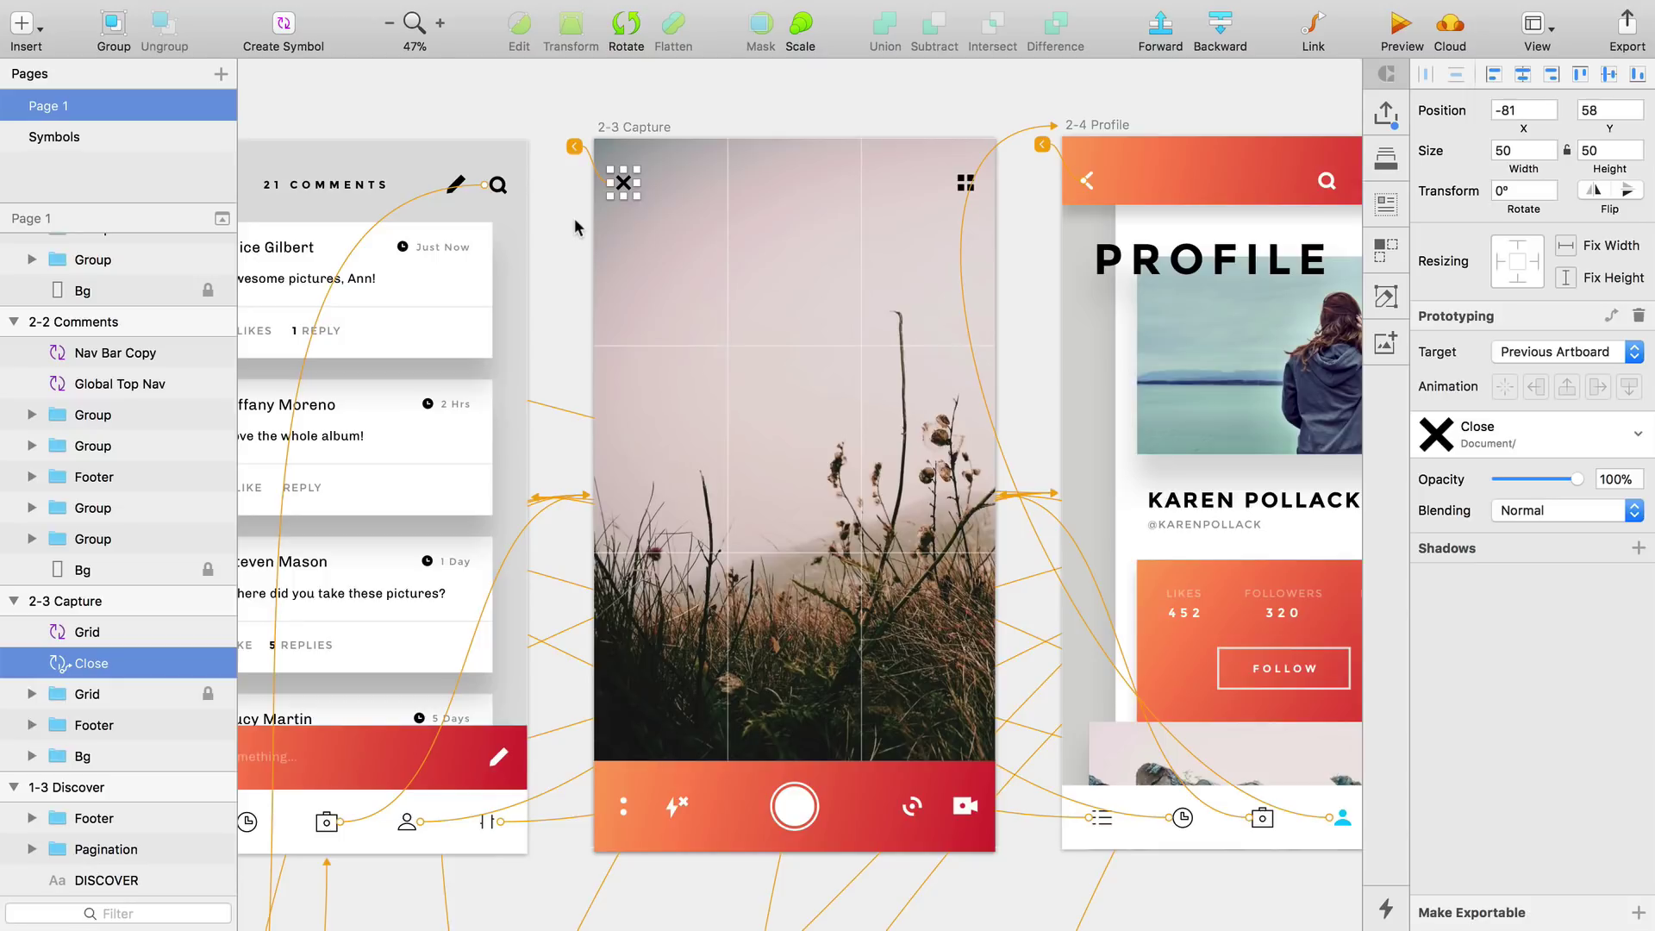
Preview 2-4 Profile and go to Capture and back via the X three times
click(574, 219)
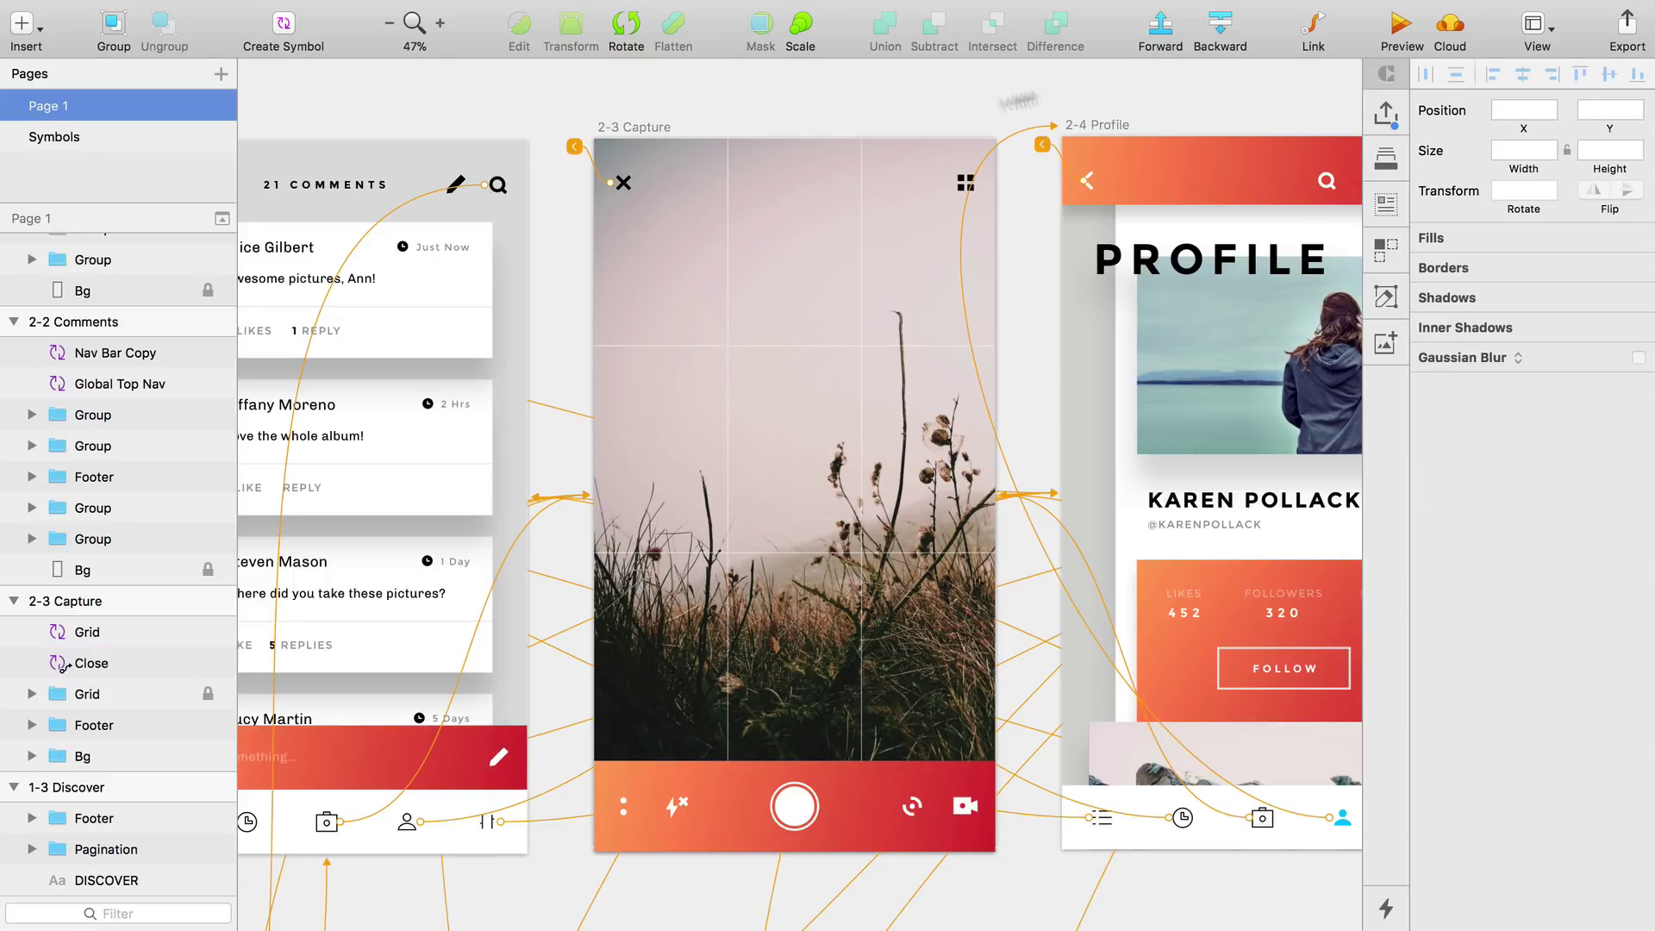
click(1112, 125)
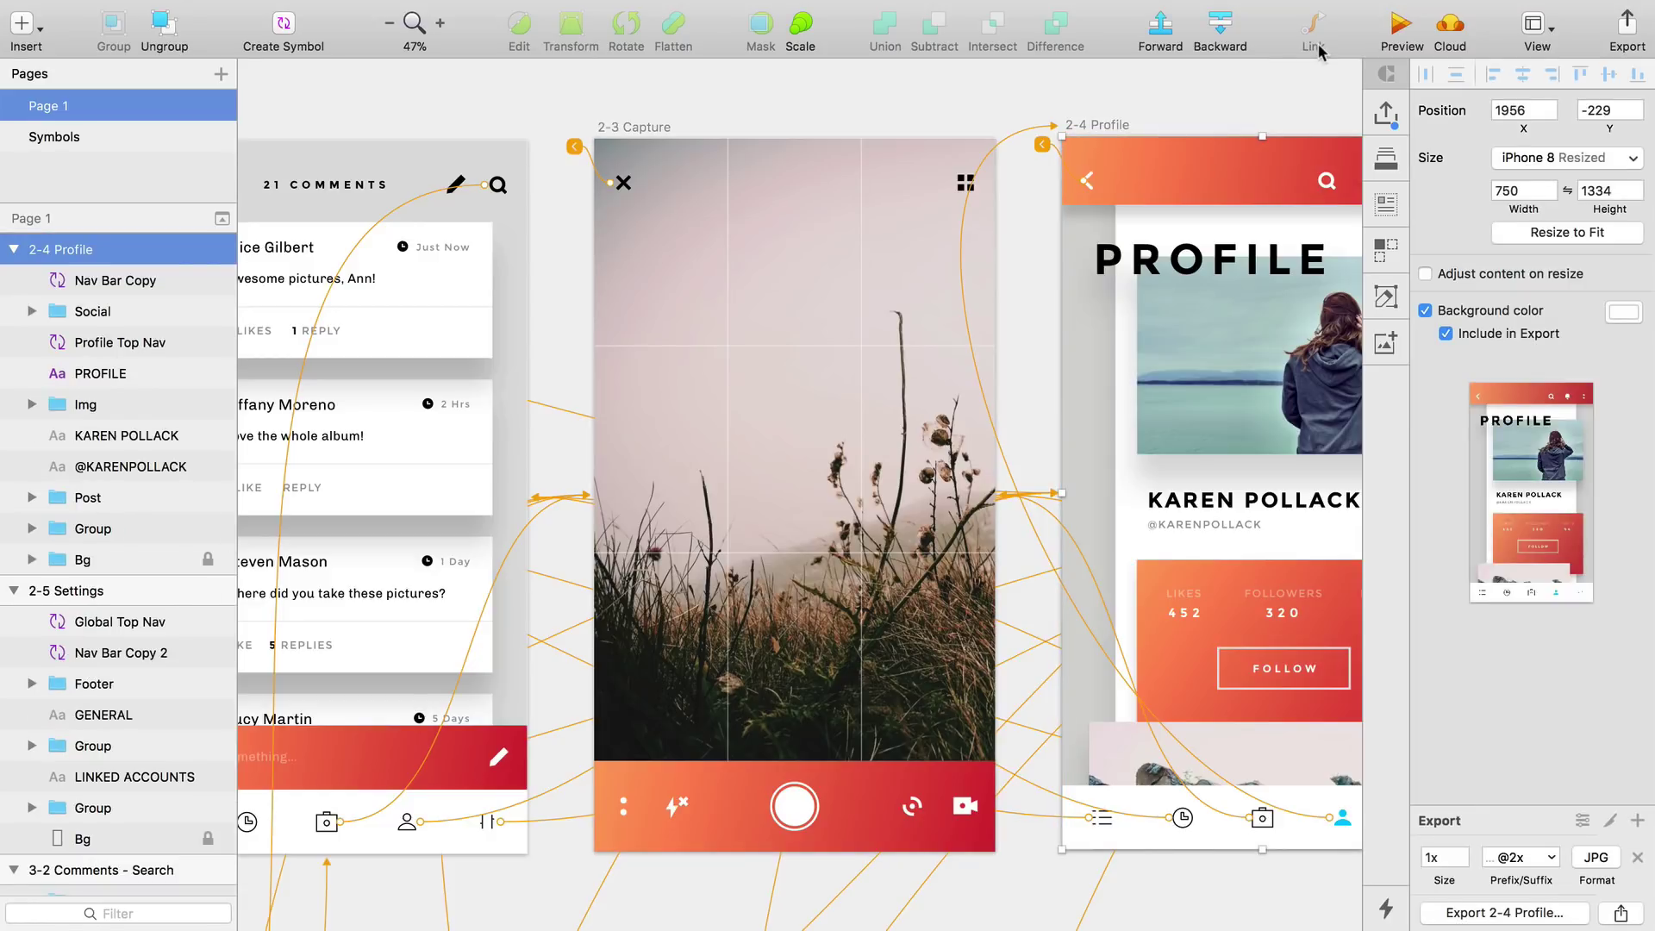
key(super+p)
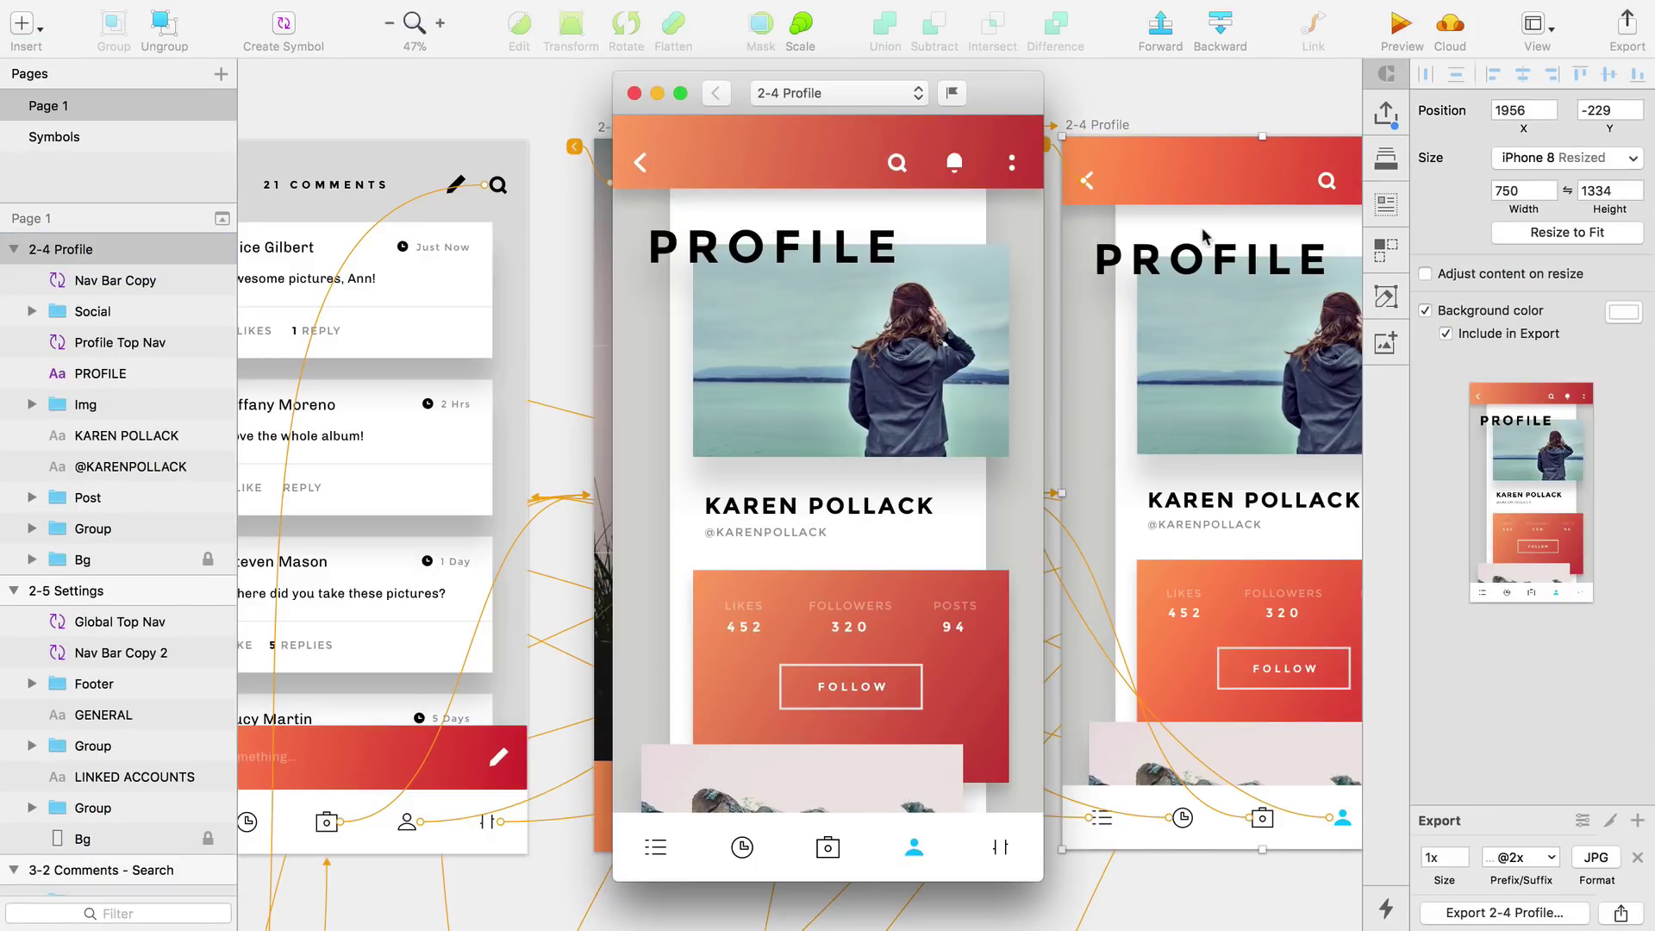
click(829, 851)
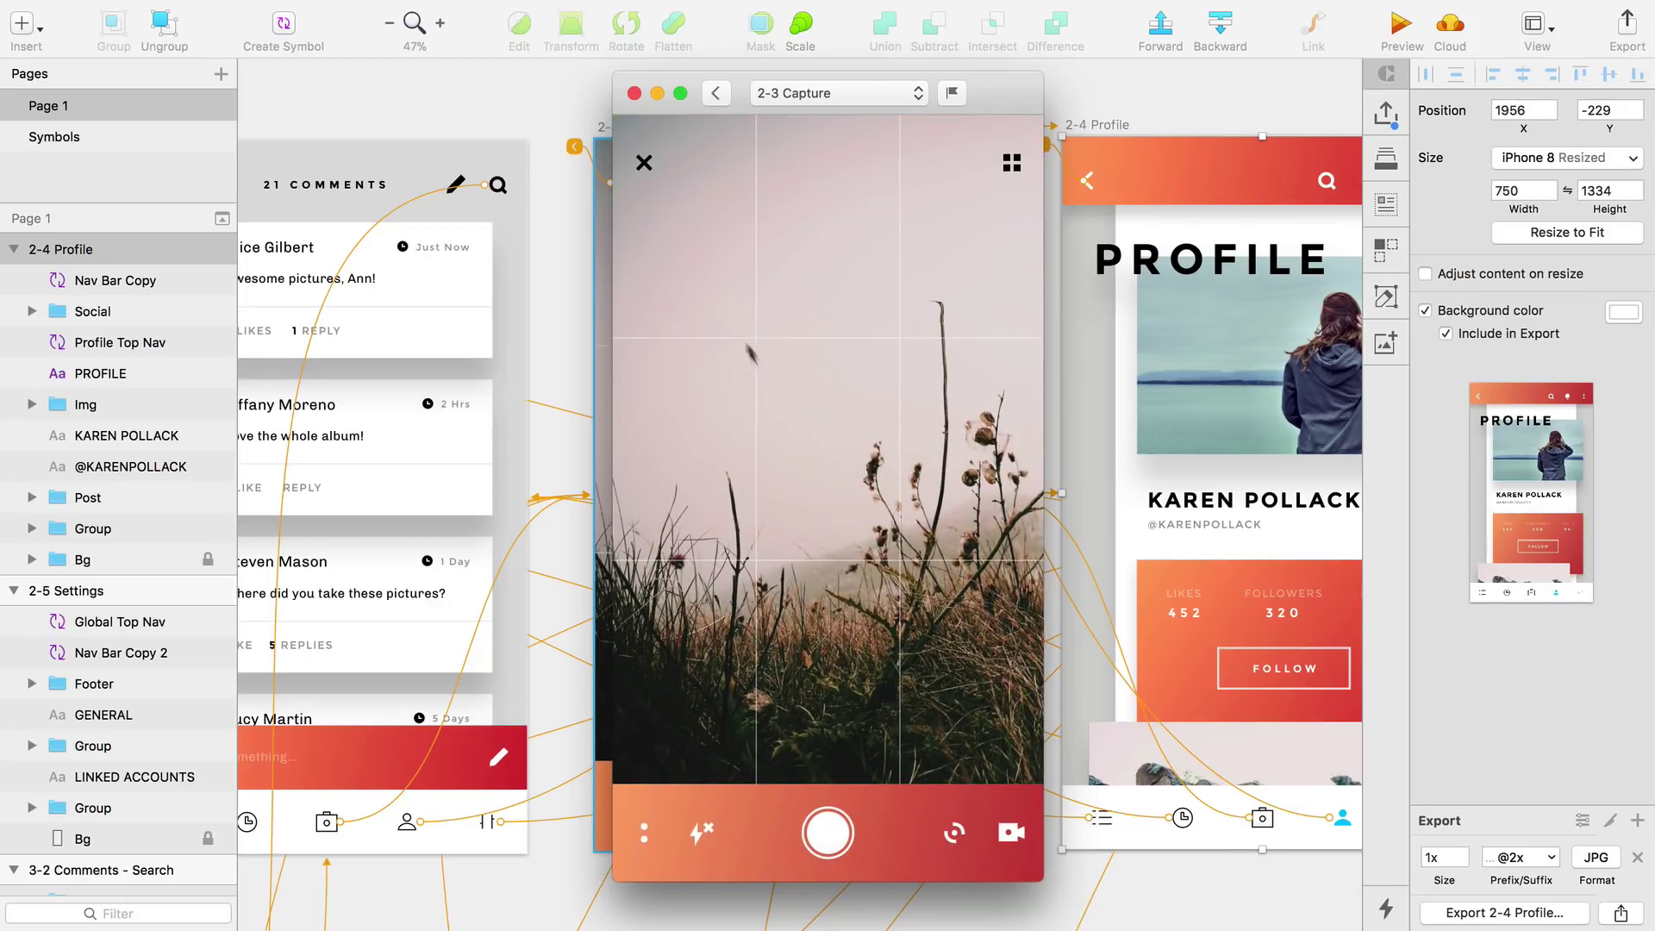
click(644, 164)
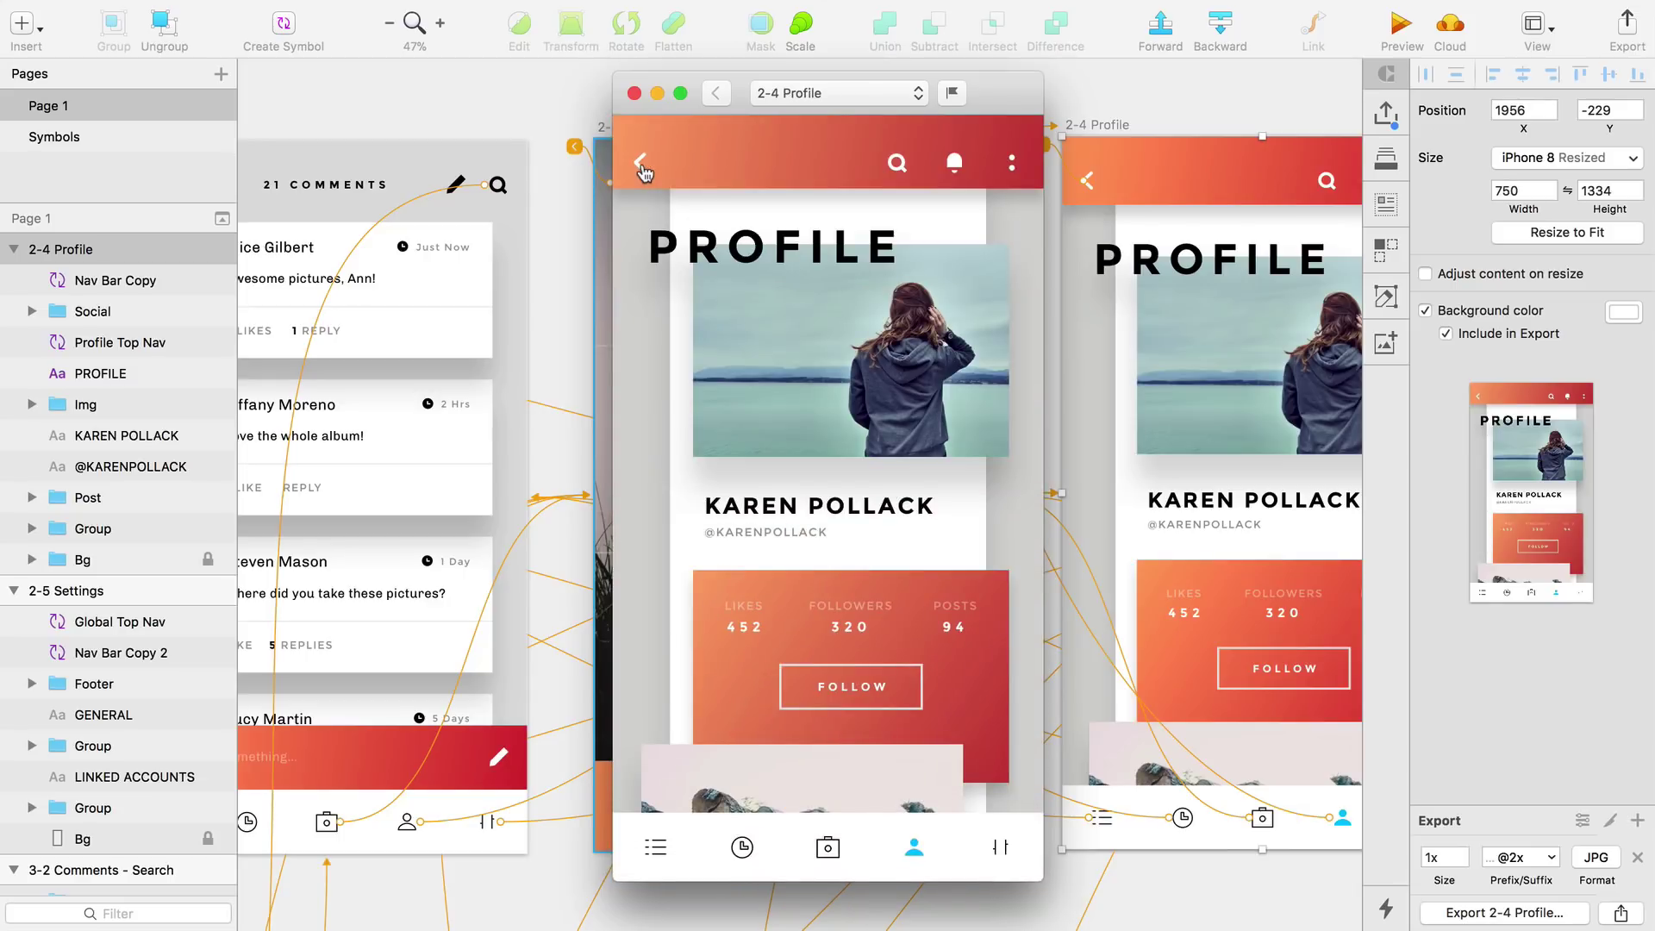
click(826, 853)
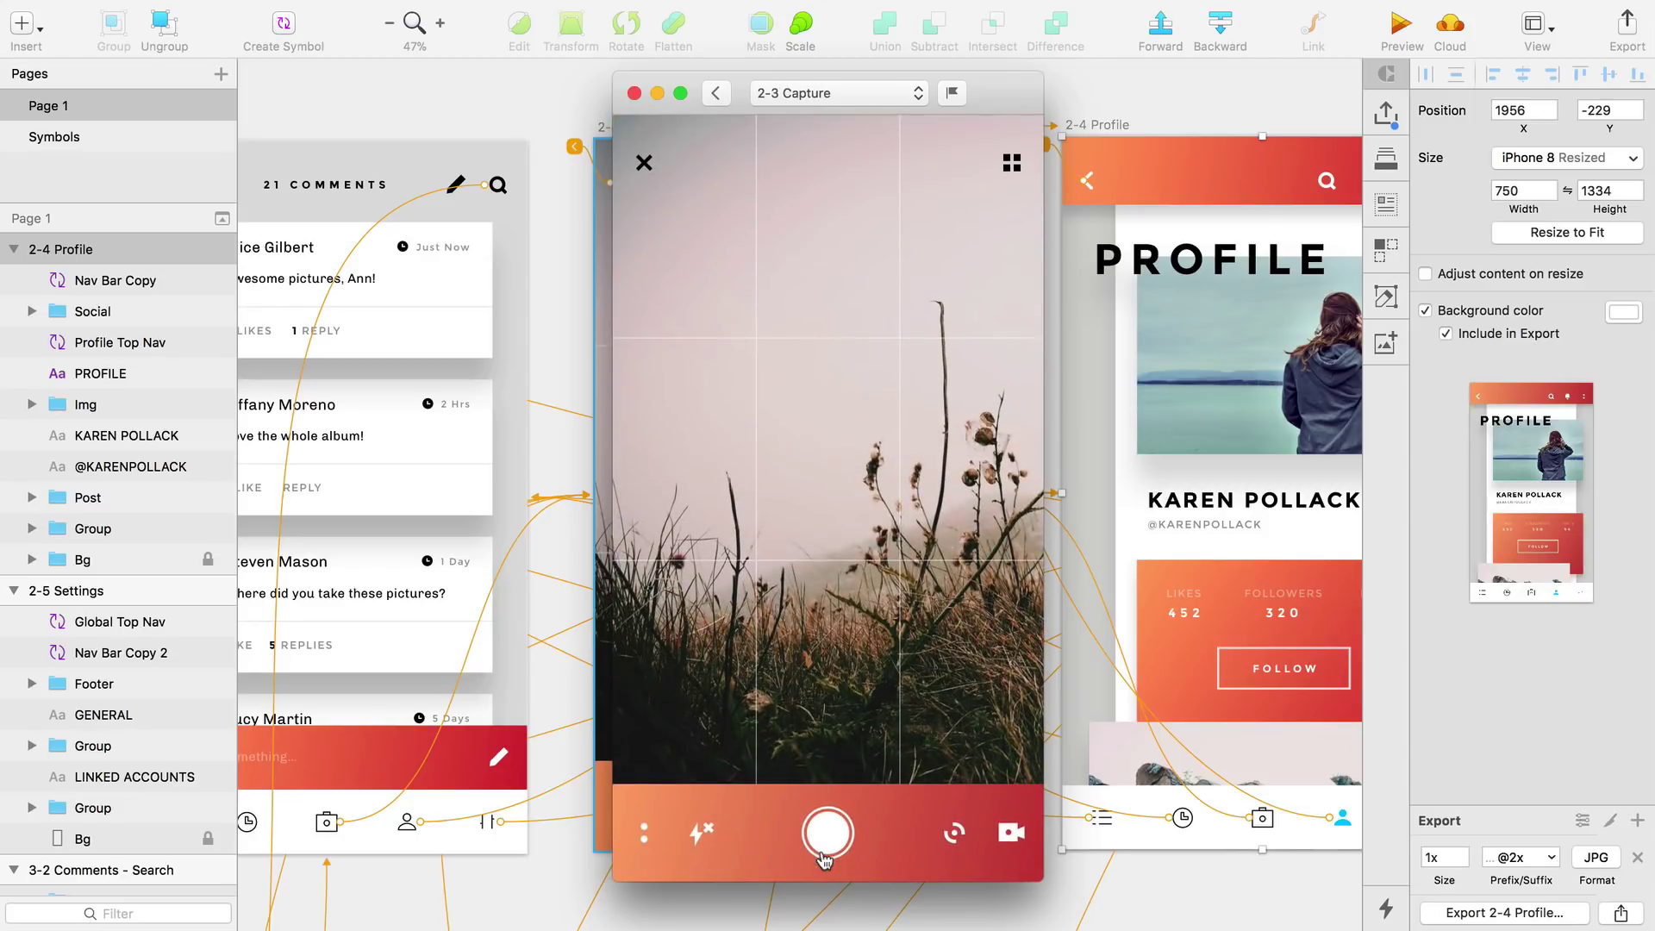
click(644, 164)
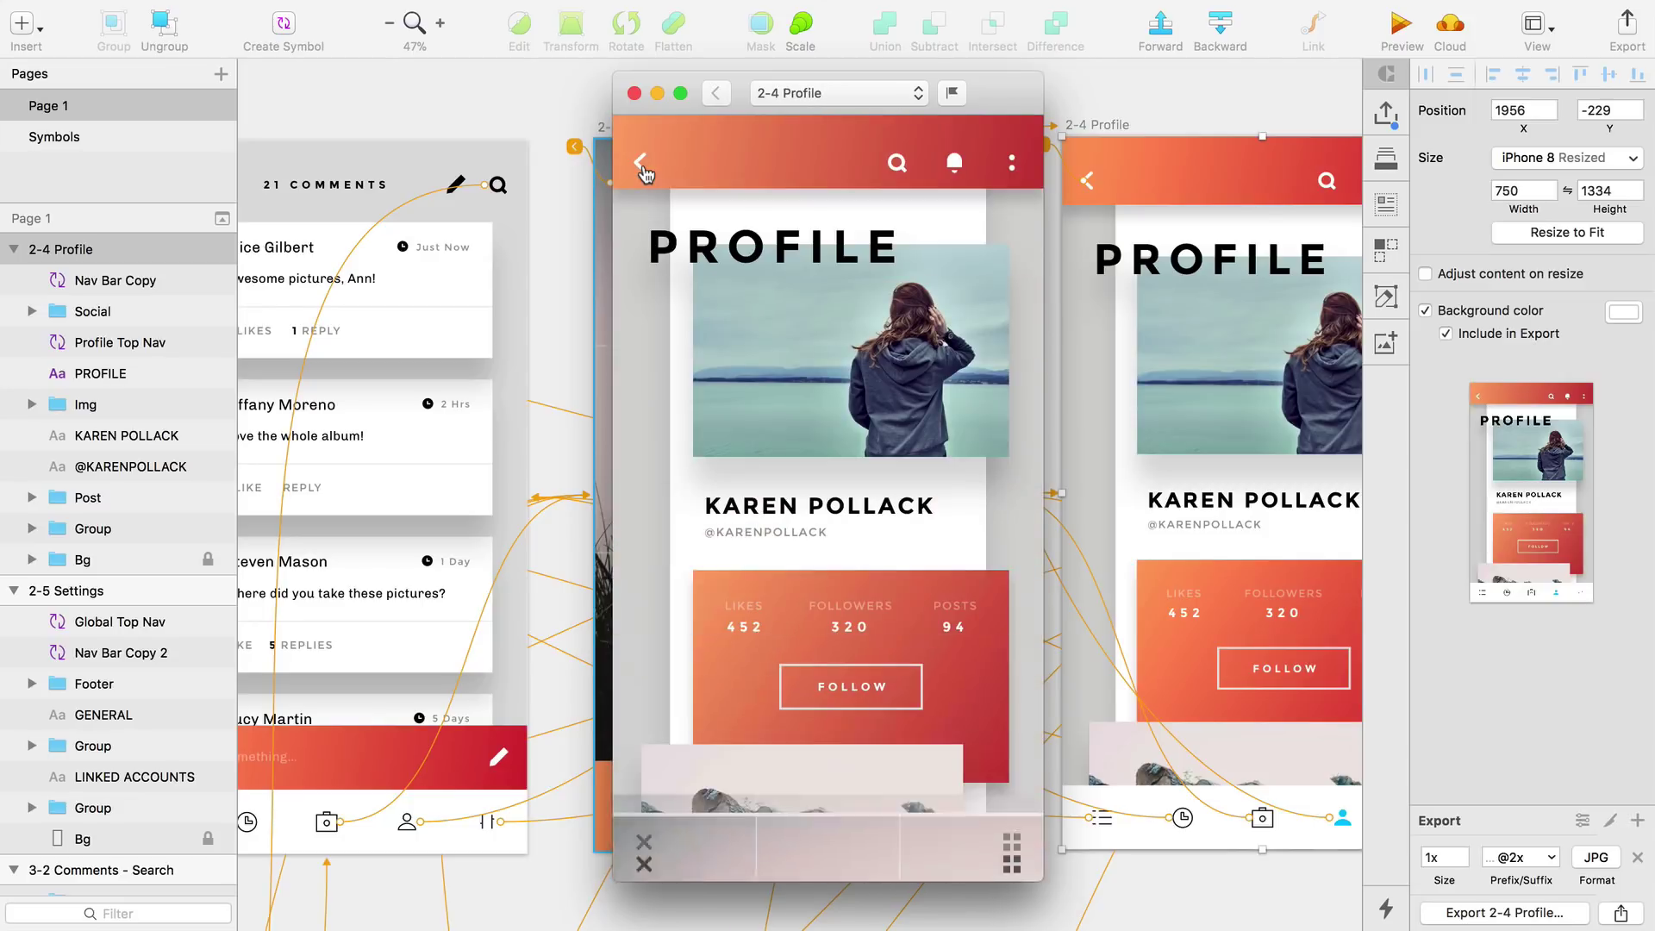
click(829, 853)
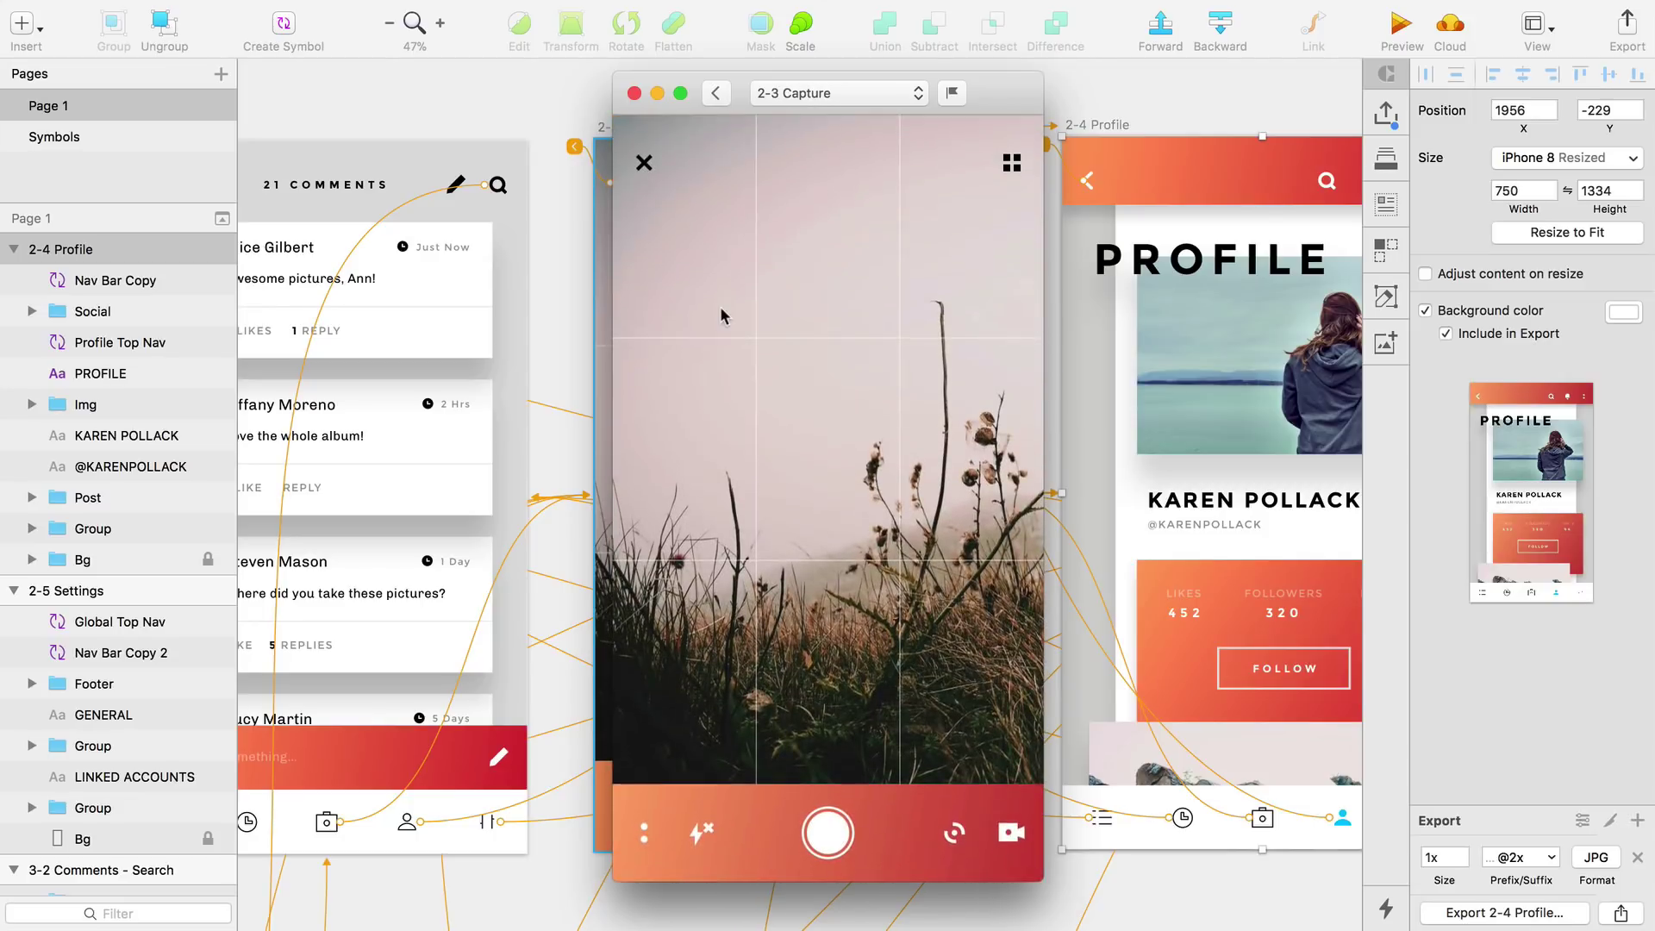
click(644, 164)
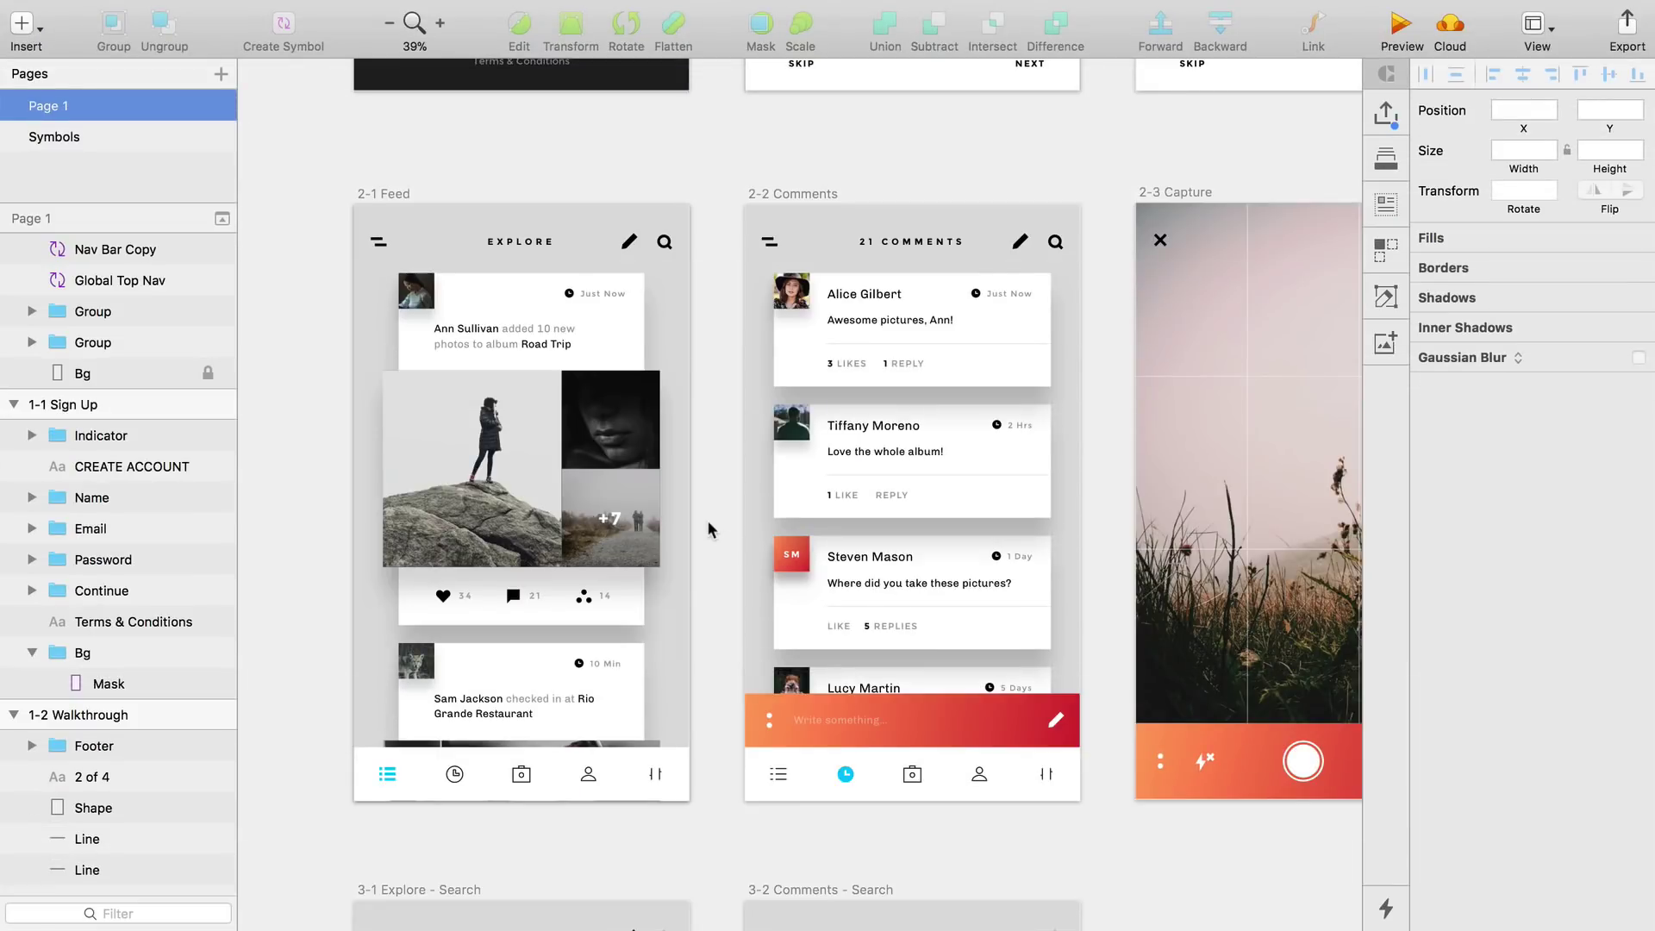
Select the bottom nav bar instance on 2-1 Feed
click(610, 779)
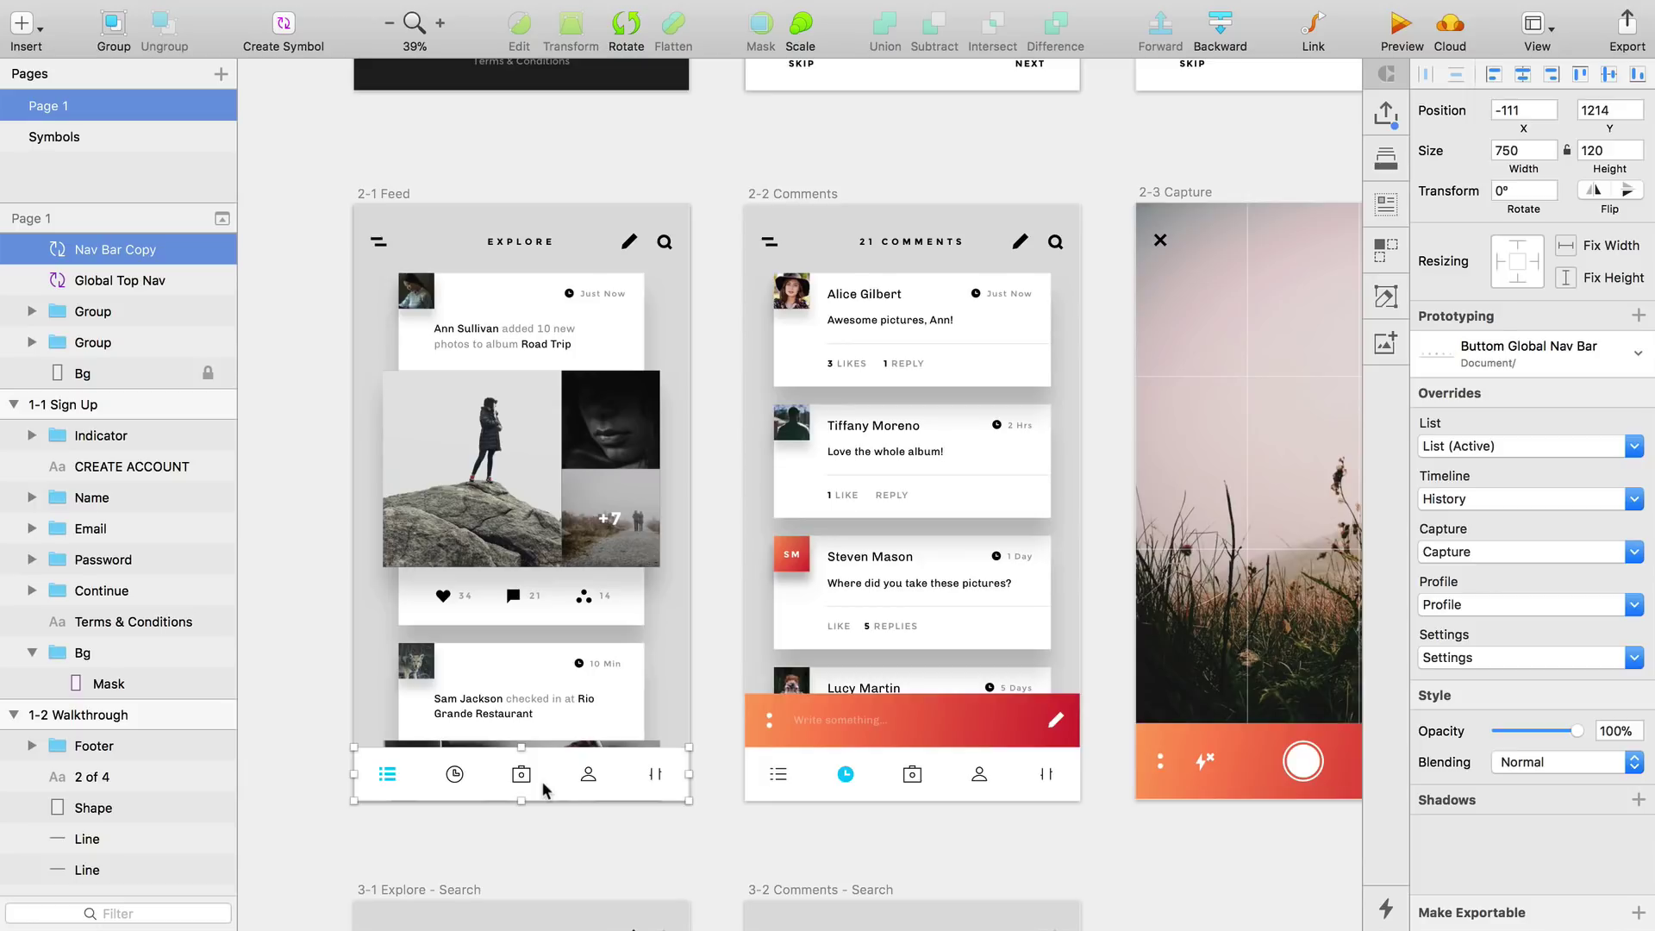
In the nav bar symbol master, link the list icon to 2-1 Feed
double_click(543, 789)
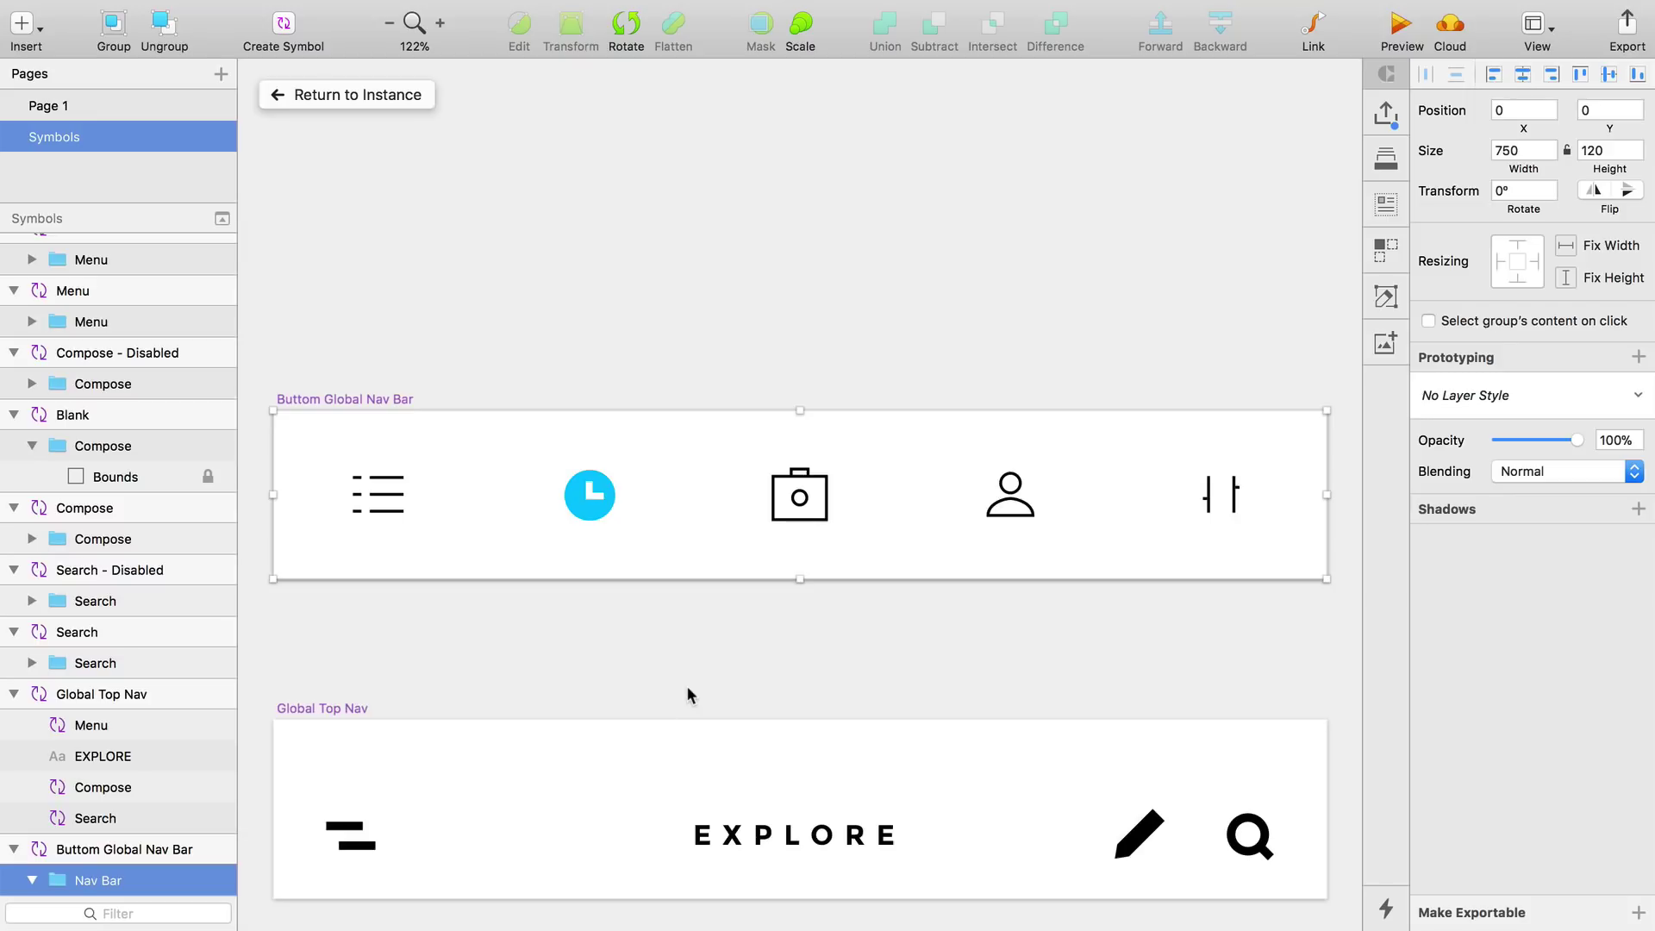
click(687, 695)
double_click(388, 502)
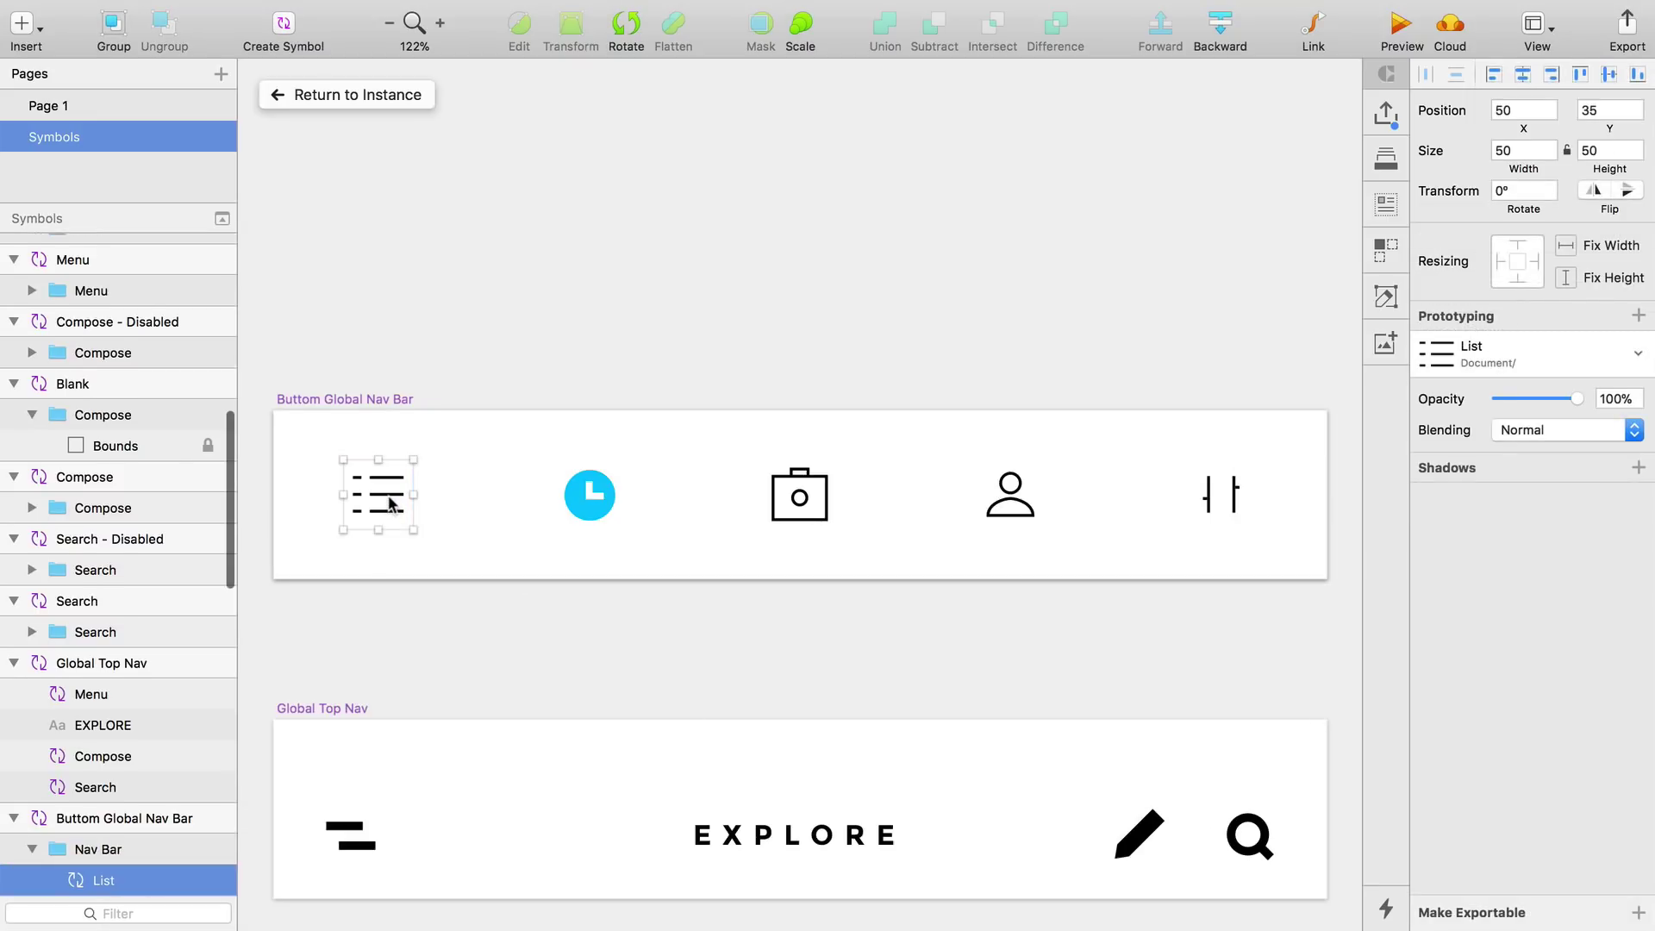
key(w)
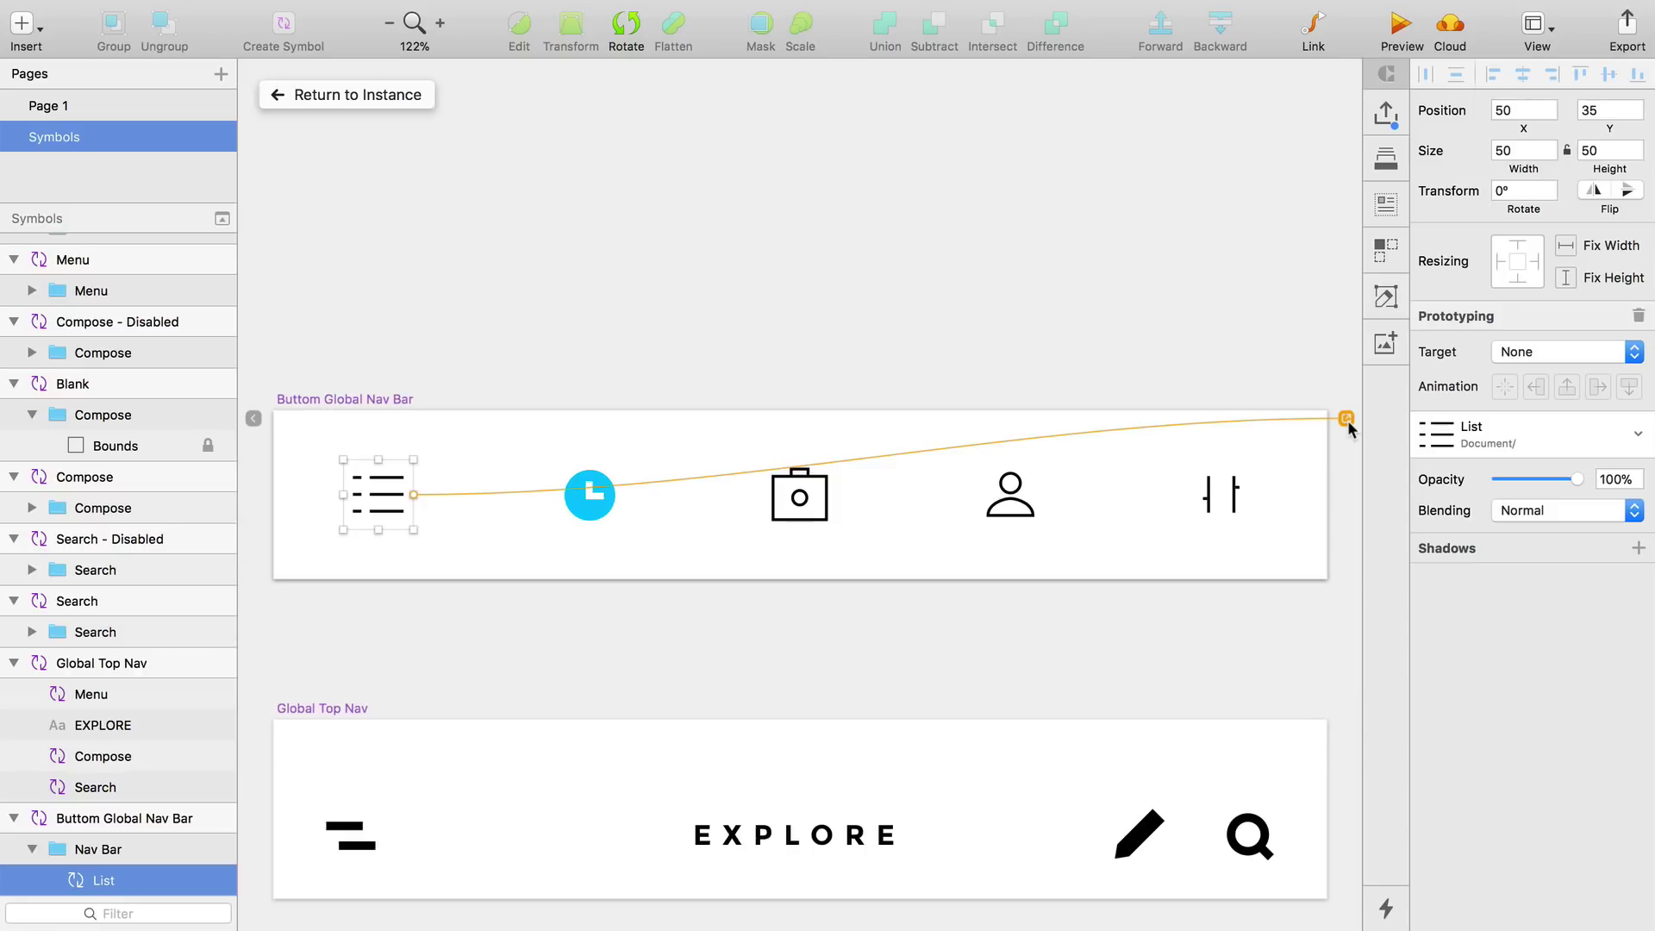
click(1349, 422)
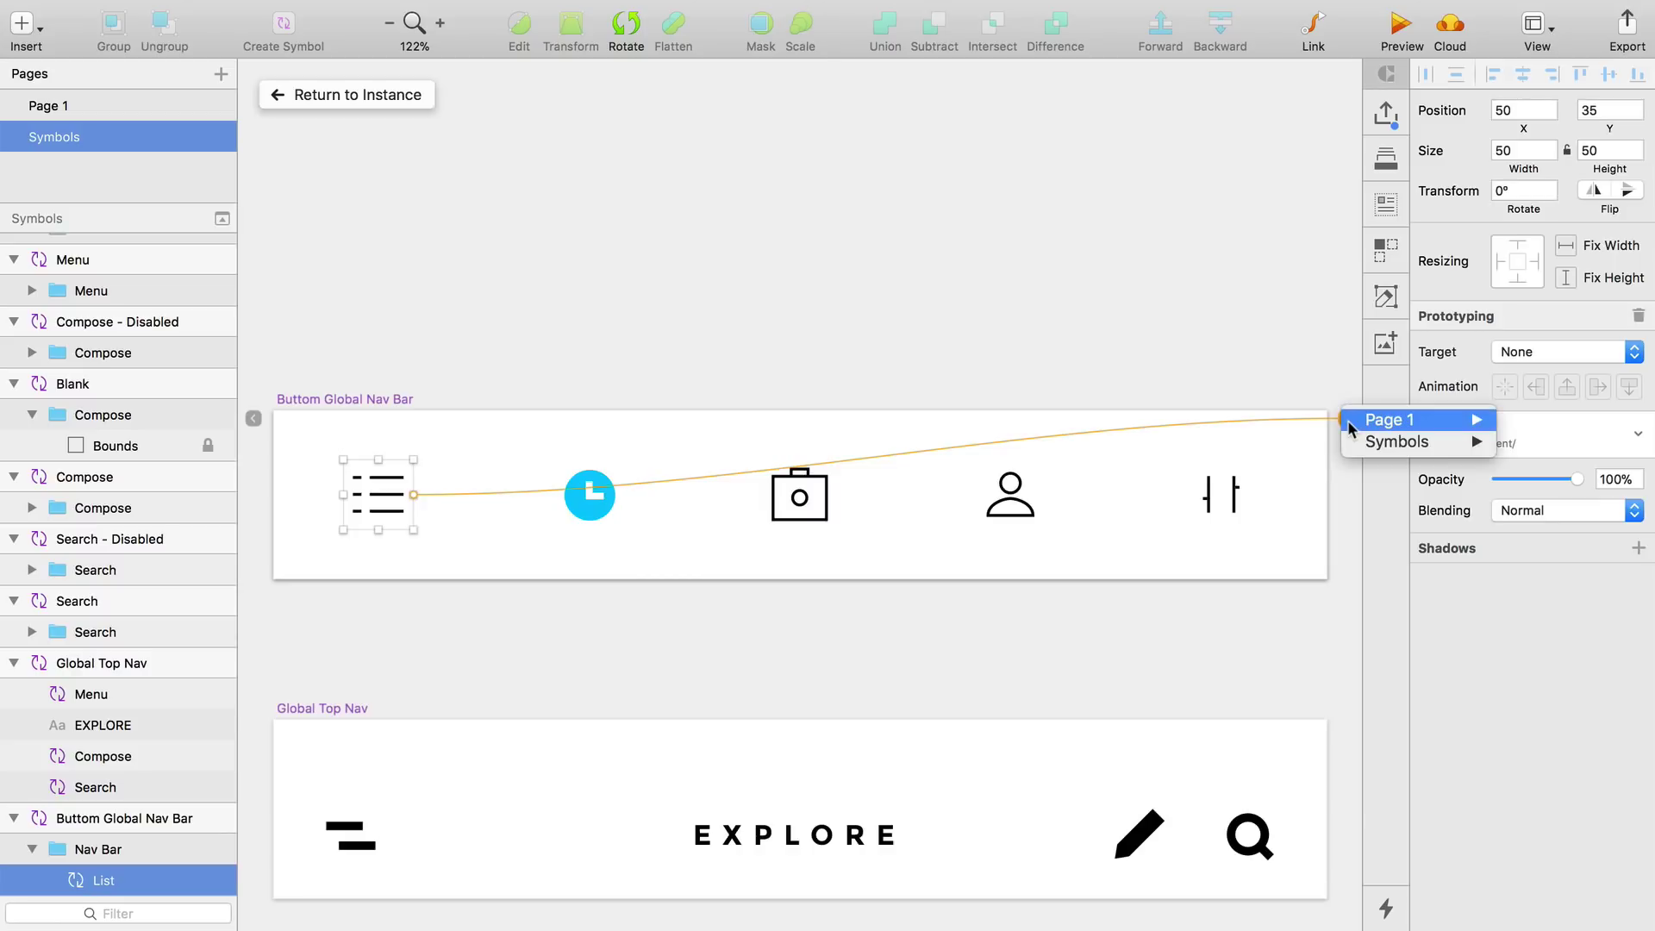
mouse_move(1388, 421)
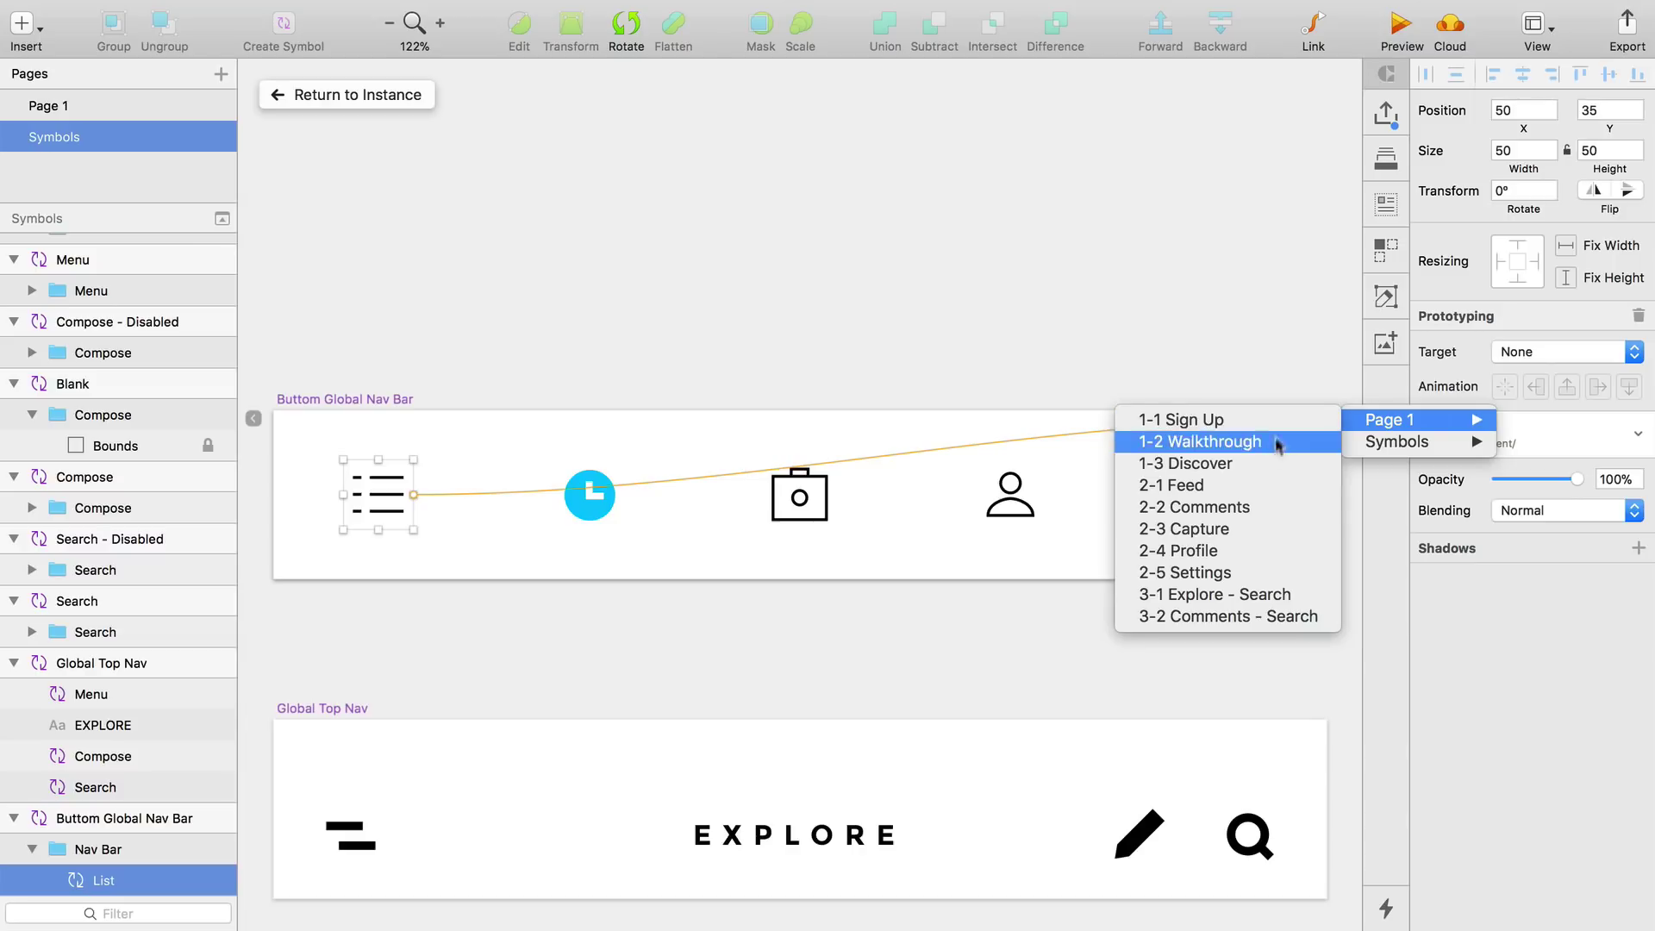
click(1218, 494)
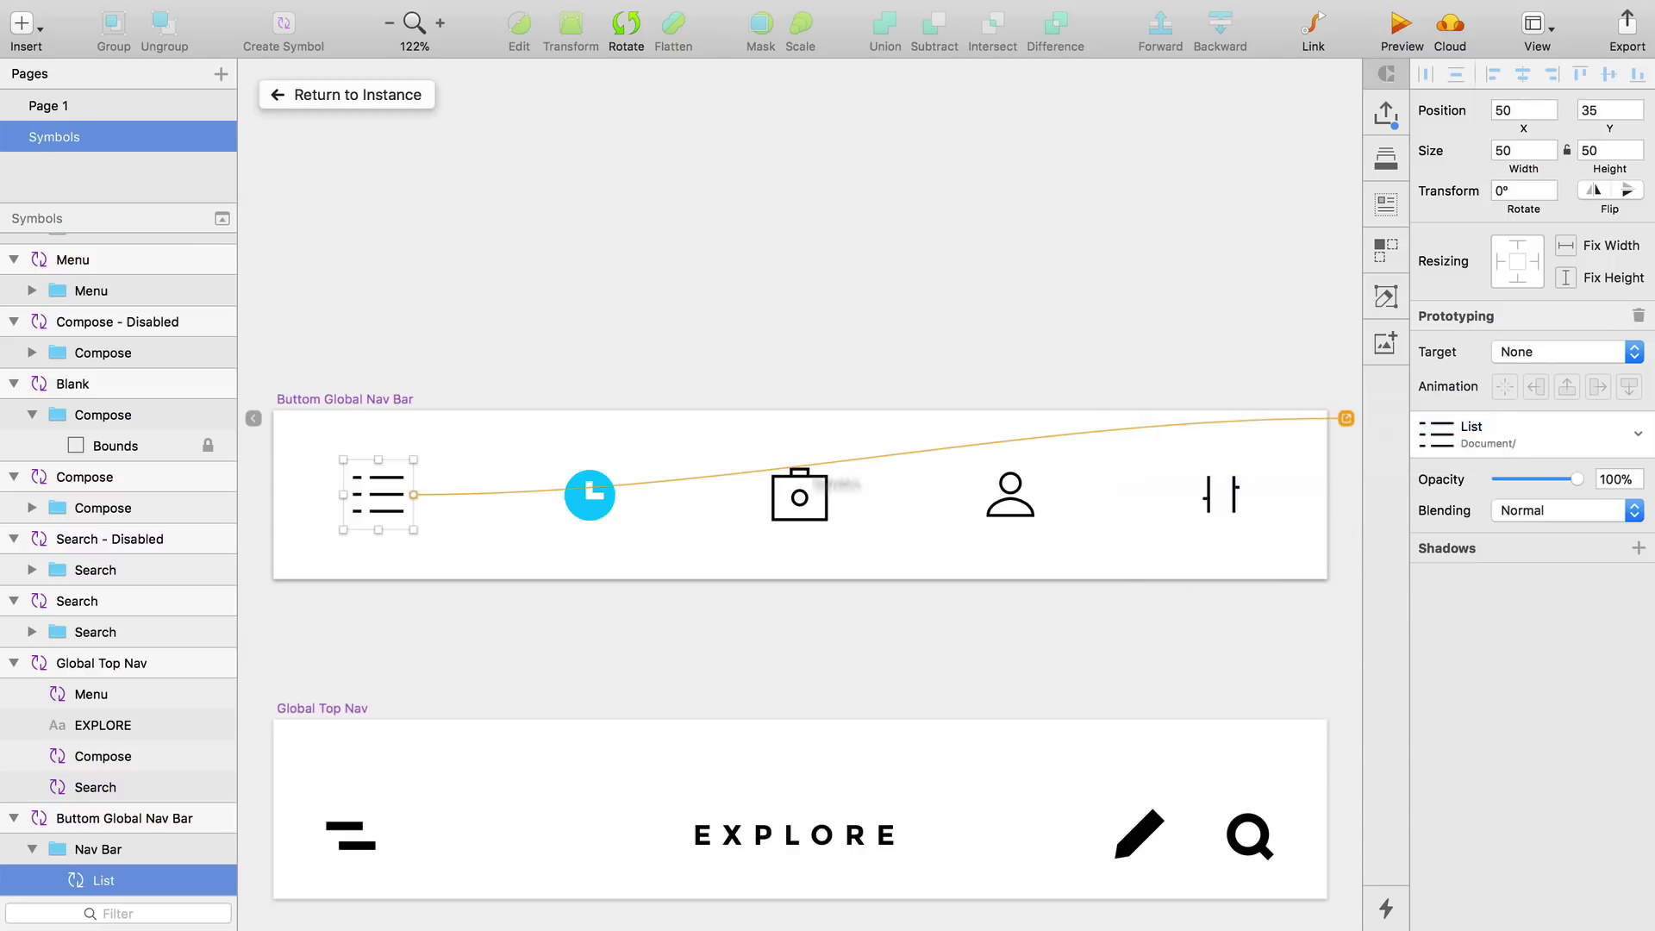
Link the clock icon to 2-2 Comments
click(589, 495)
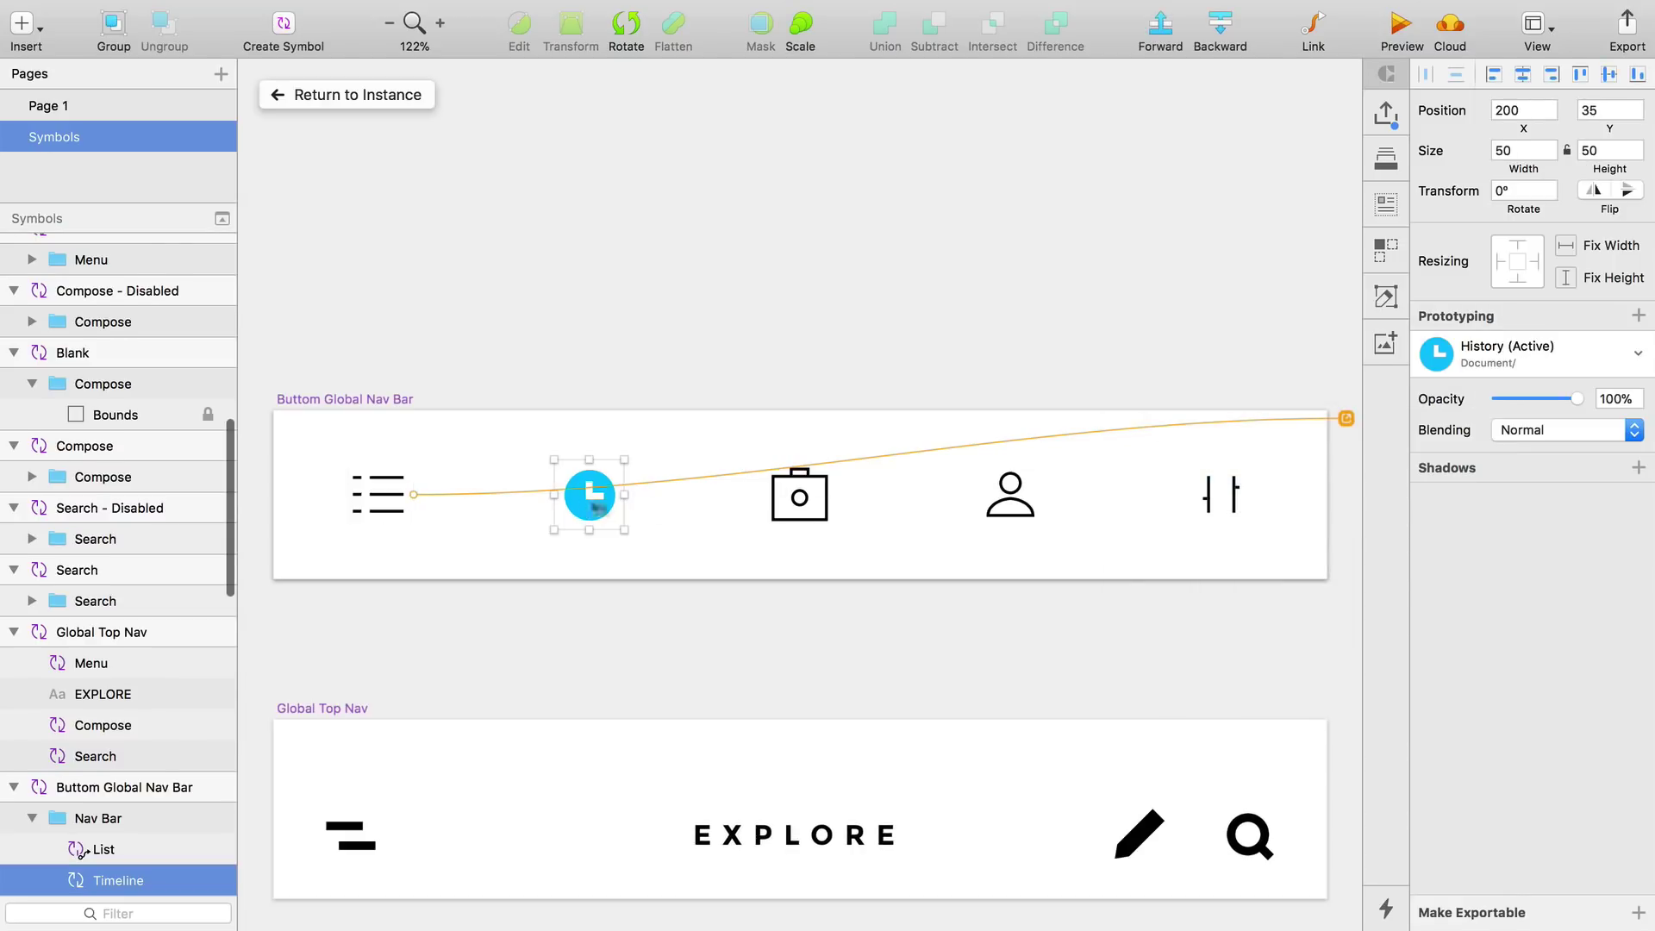
key(w)
click(1345, 418)
mouse_move(1356, 422)
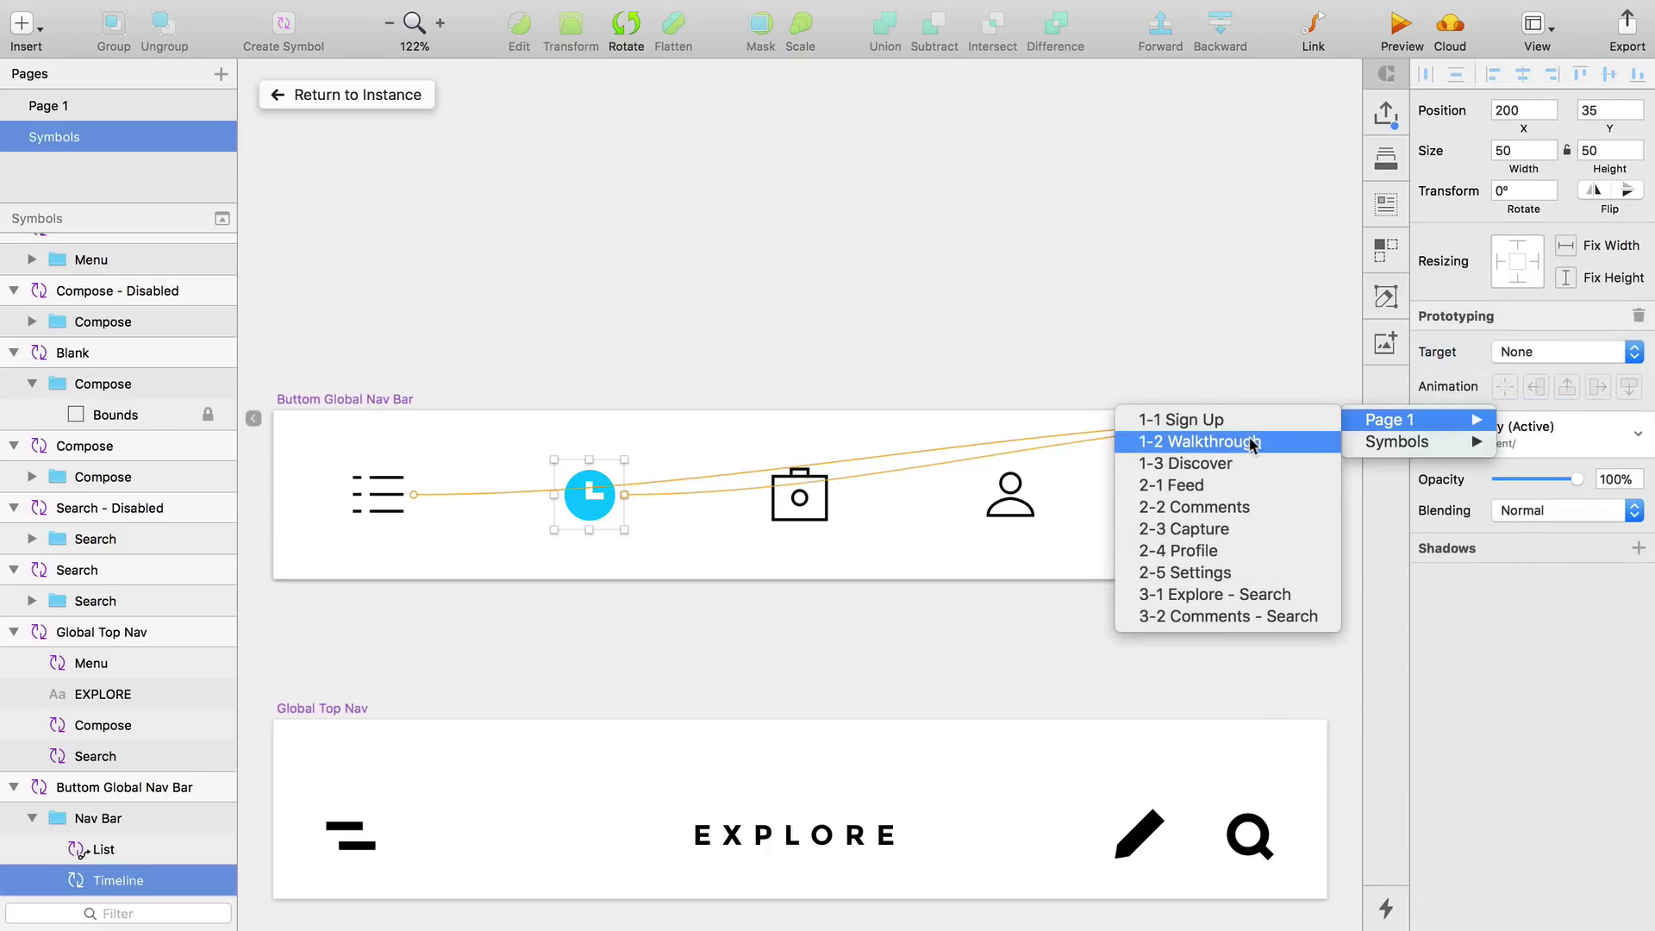
click(1217, 511)
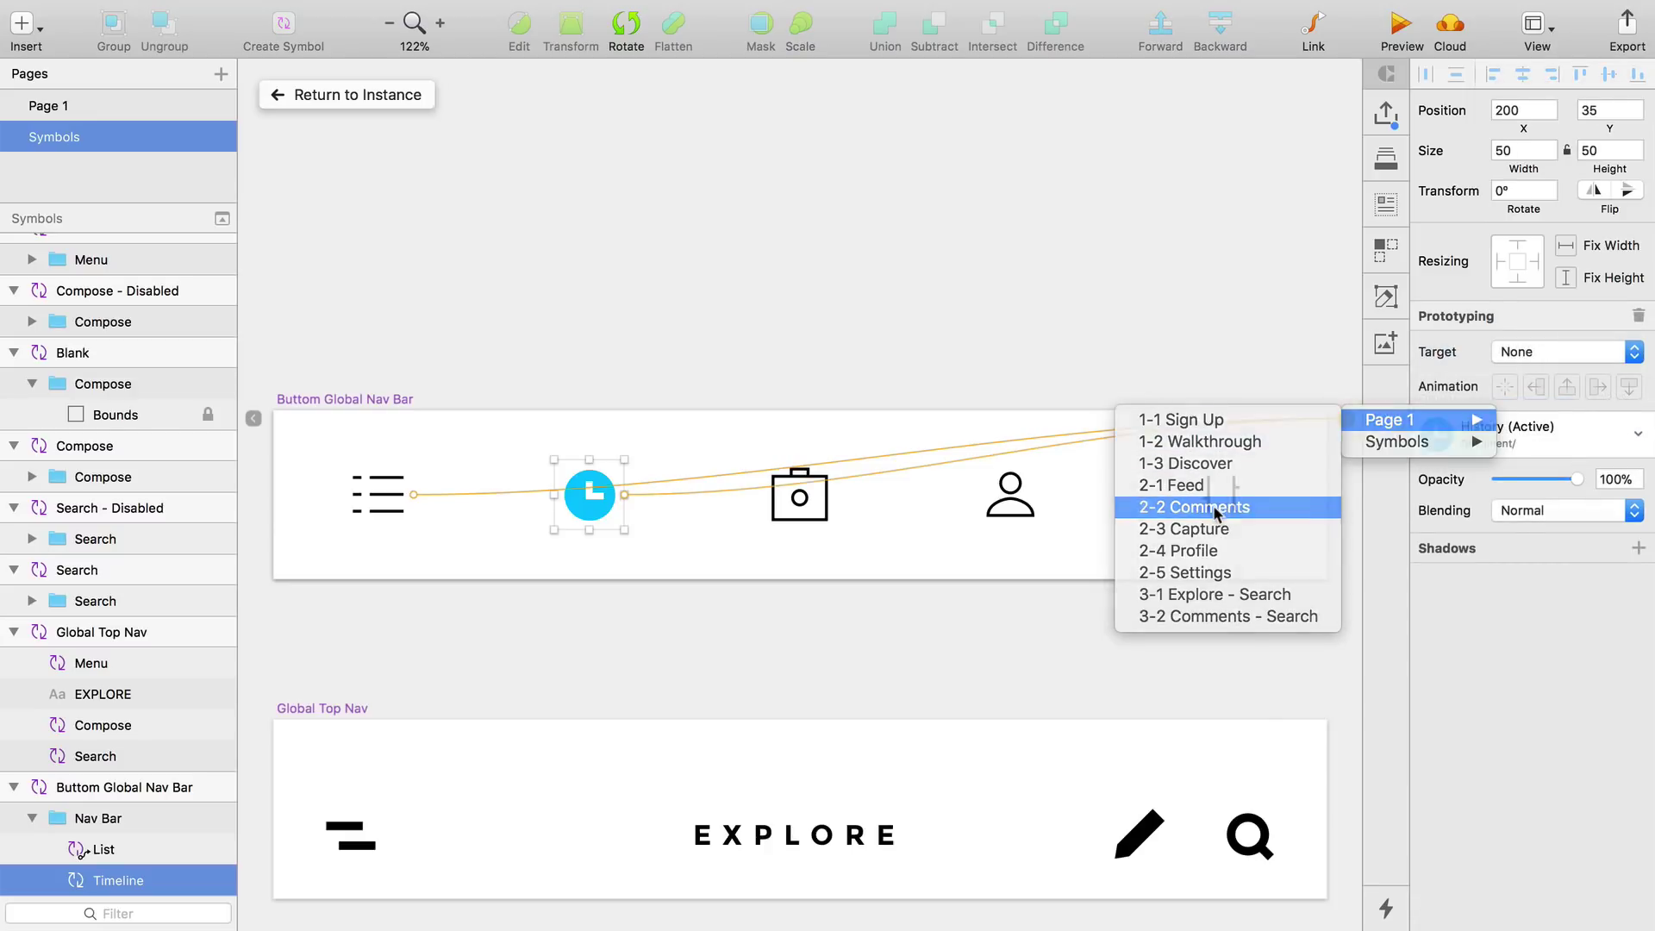
Link the camera icon to 2-3 Capture
click(800, 495)
key(w)
click(1345, 420)
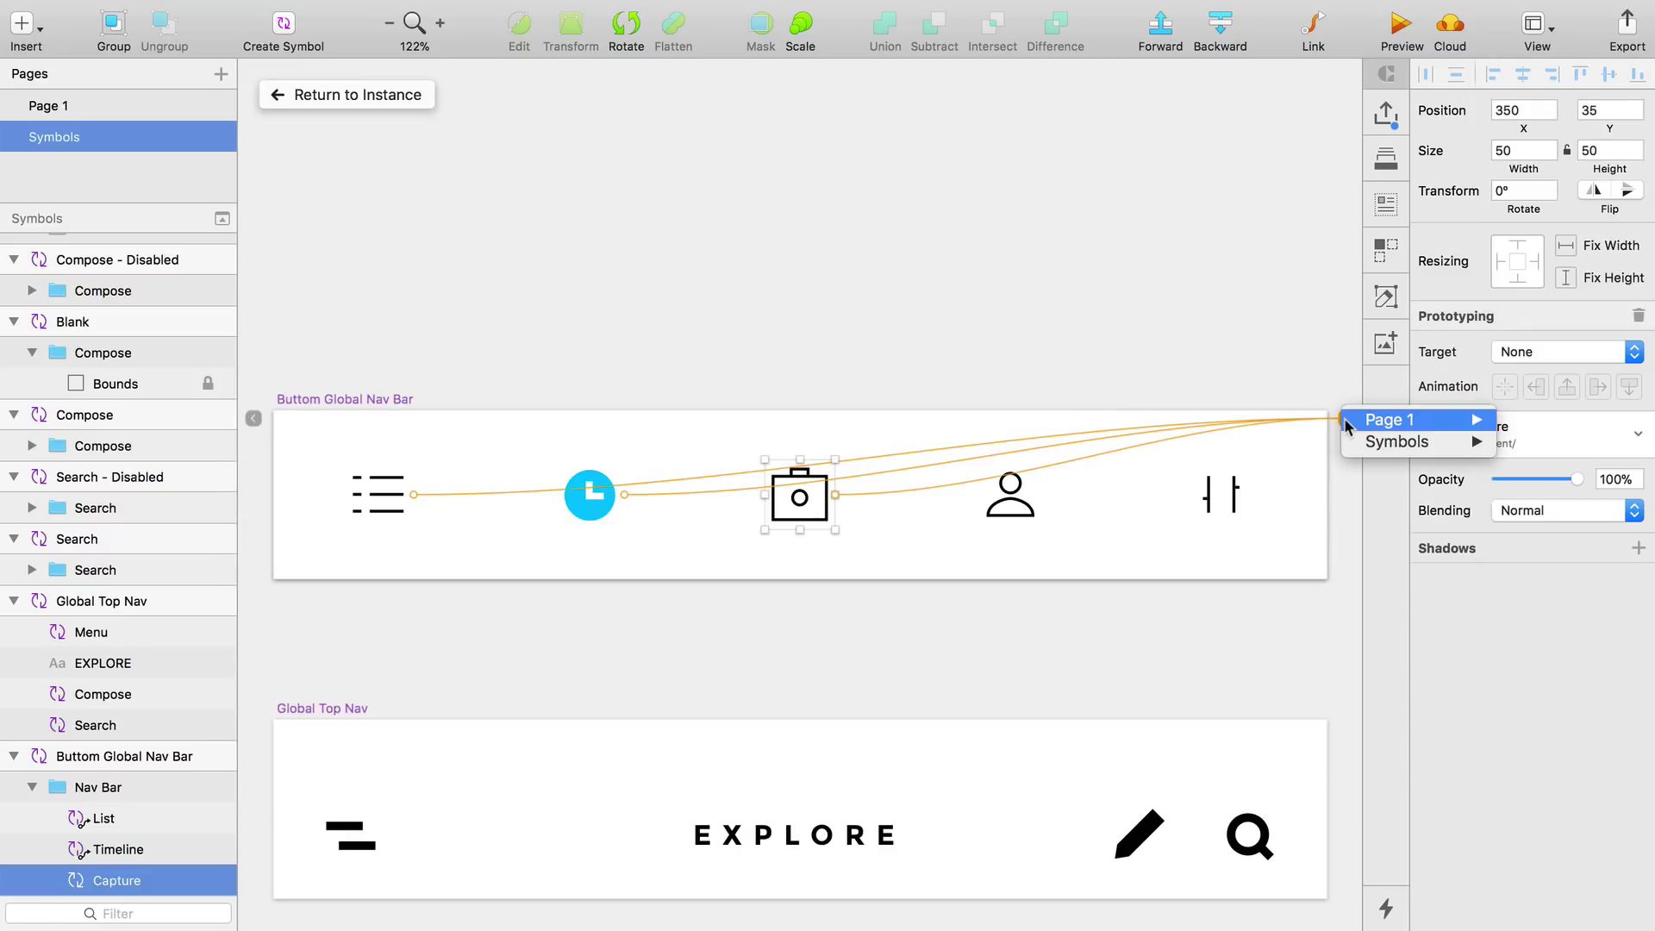
mouse_move(1346, 420)
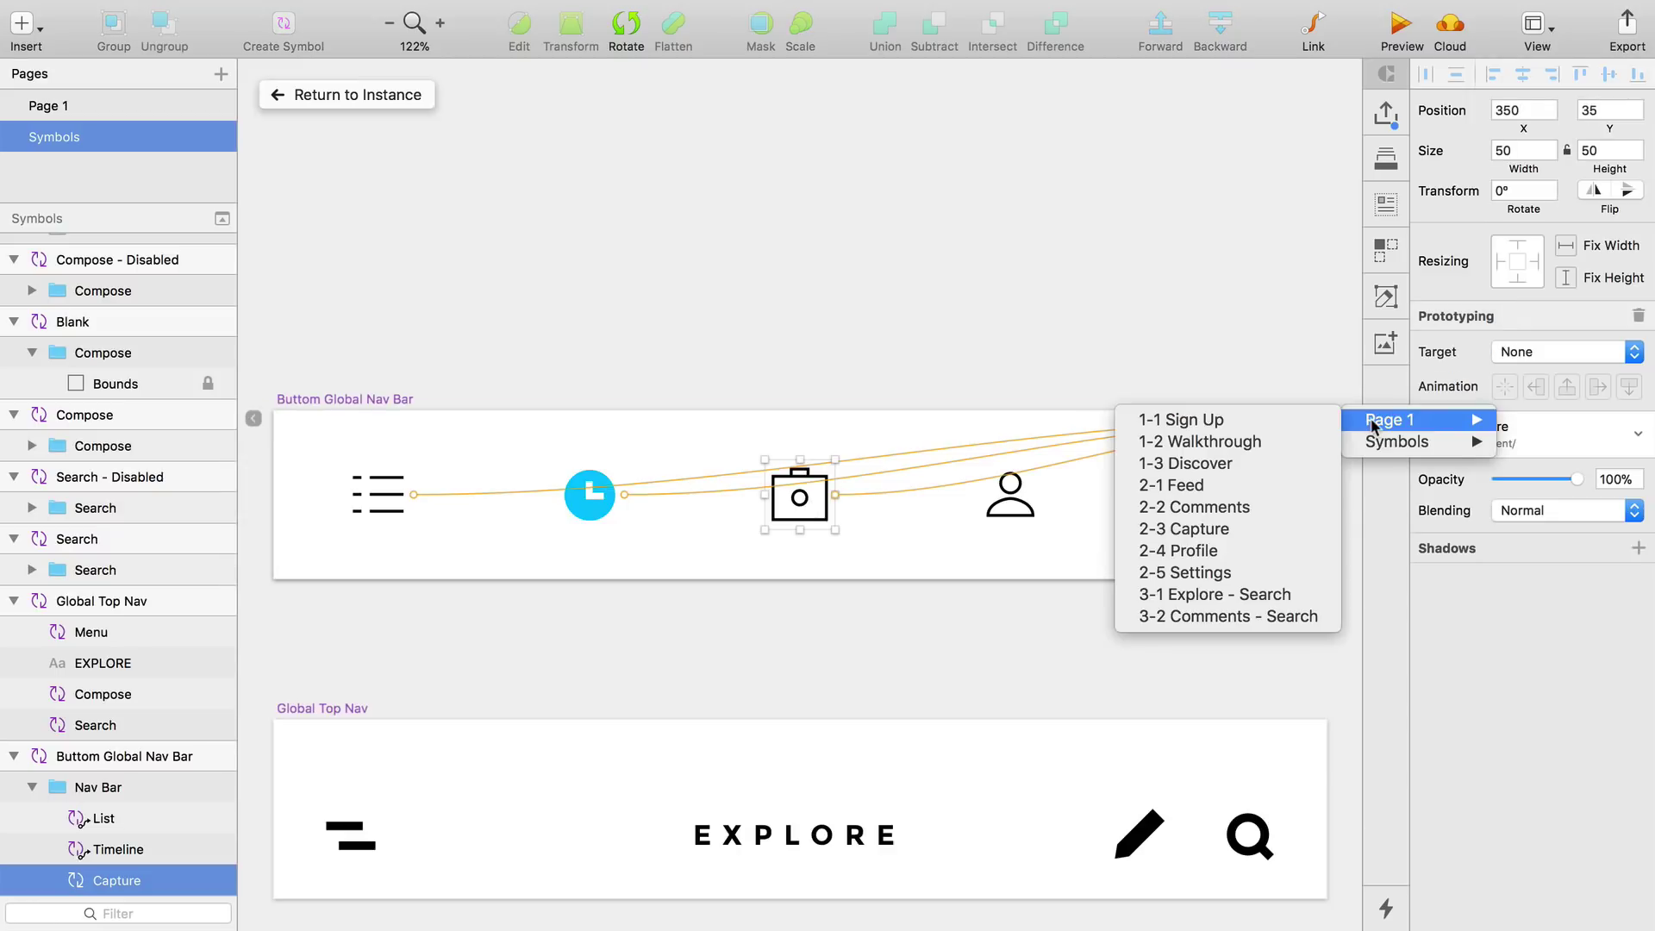
click(1246, 526)
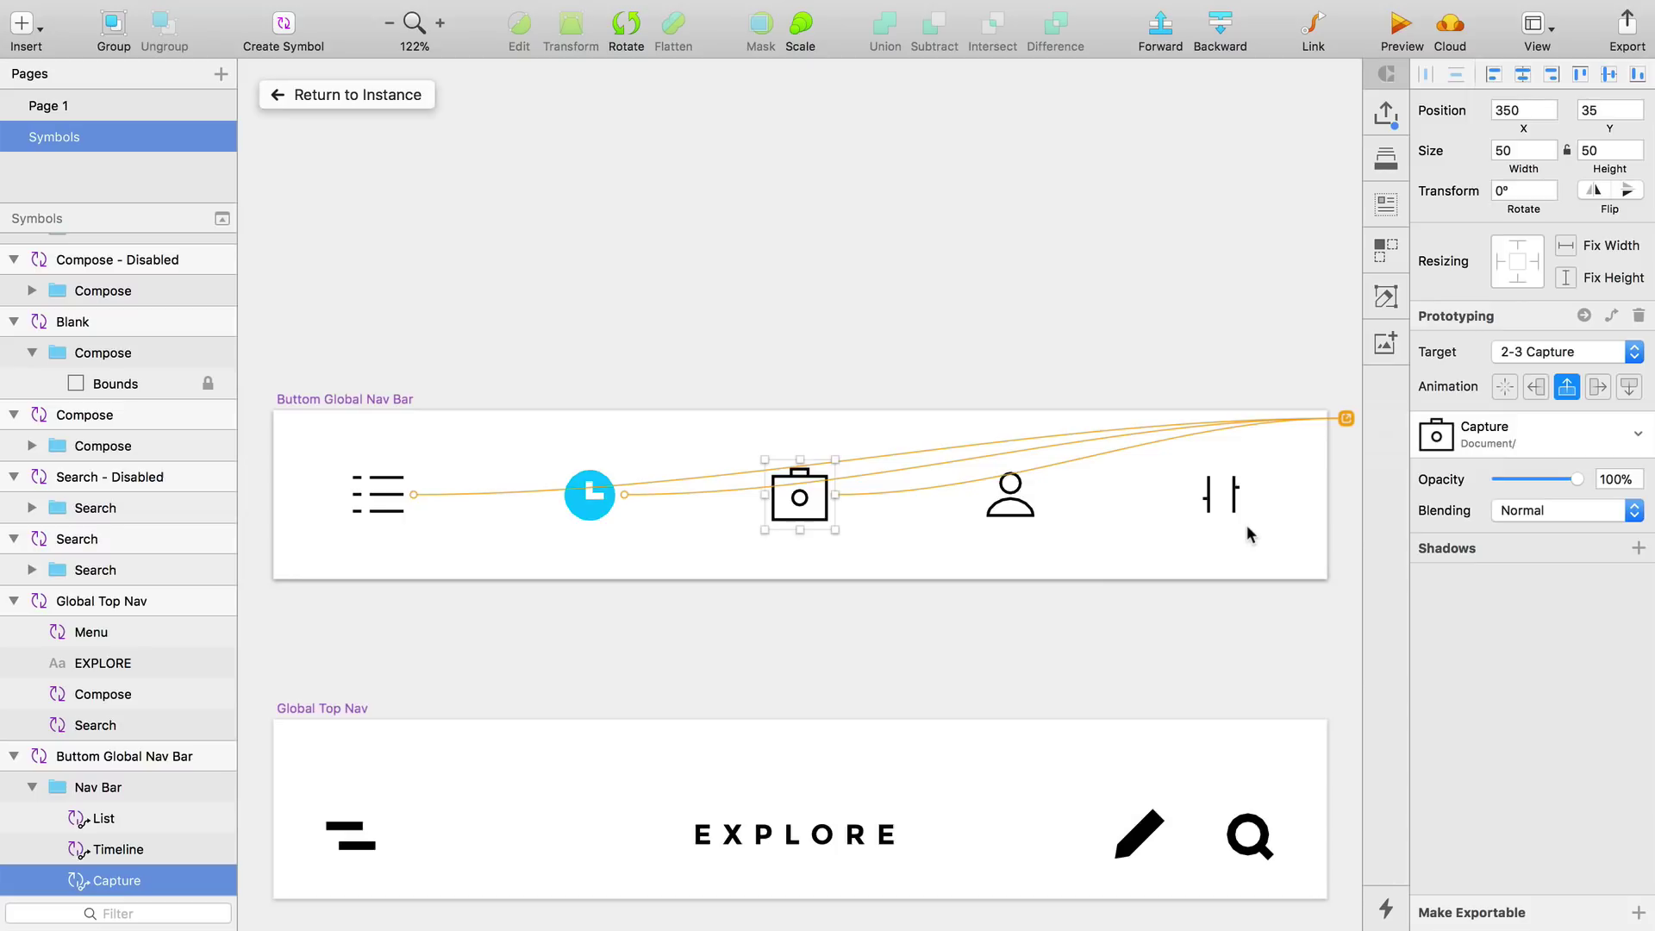
Leave the nav bar symbol master for Page 1 and switch to the Hotspot tool
click(1147, 638)
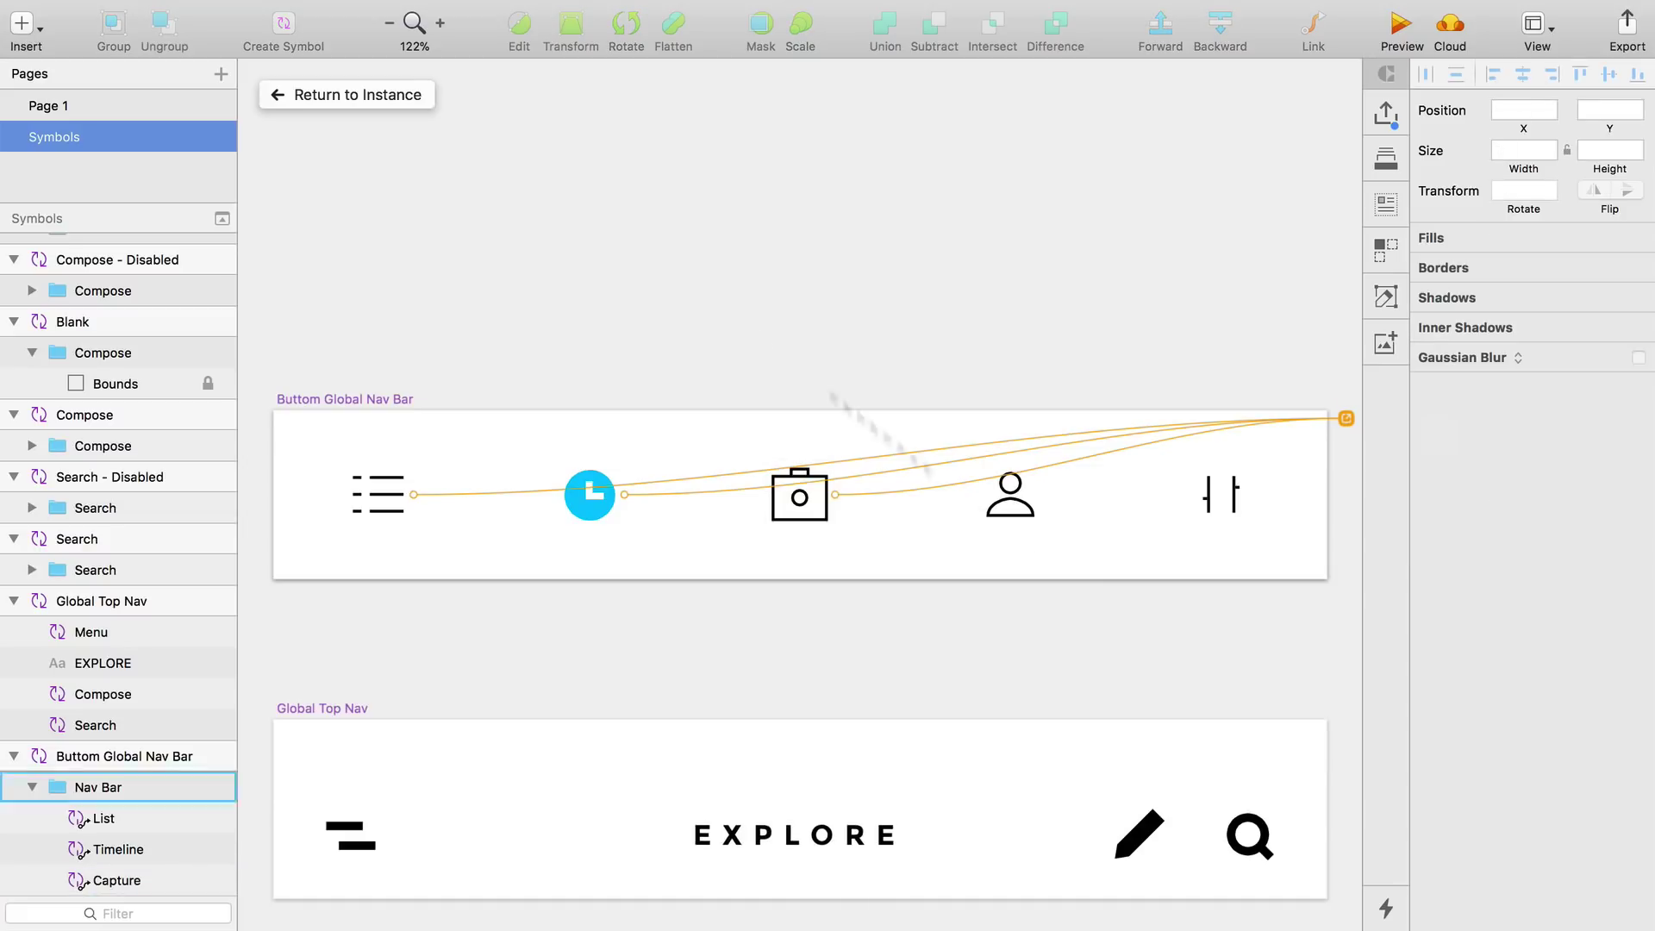
click(362, 91)
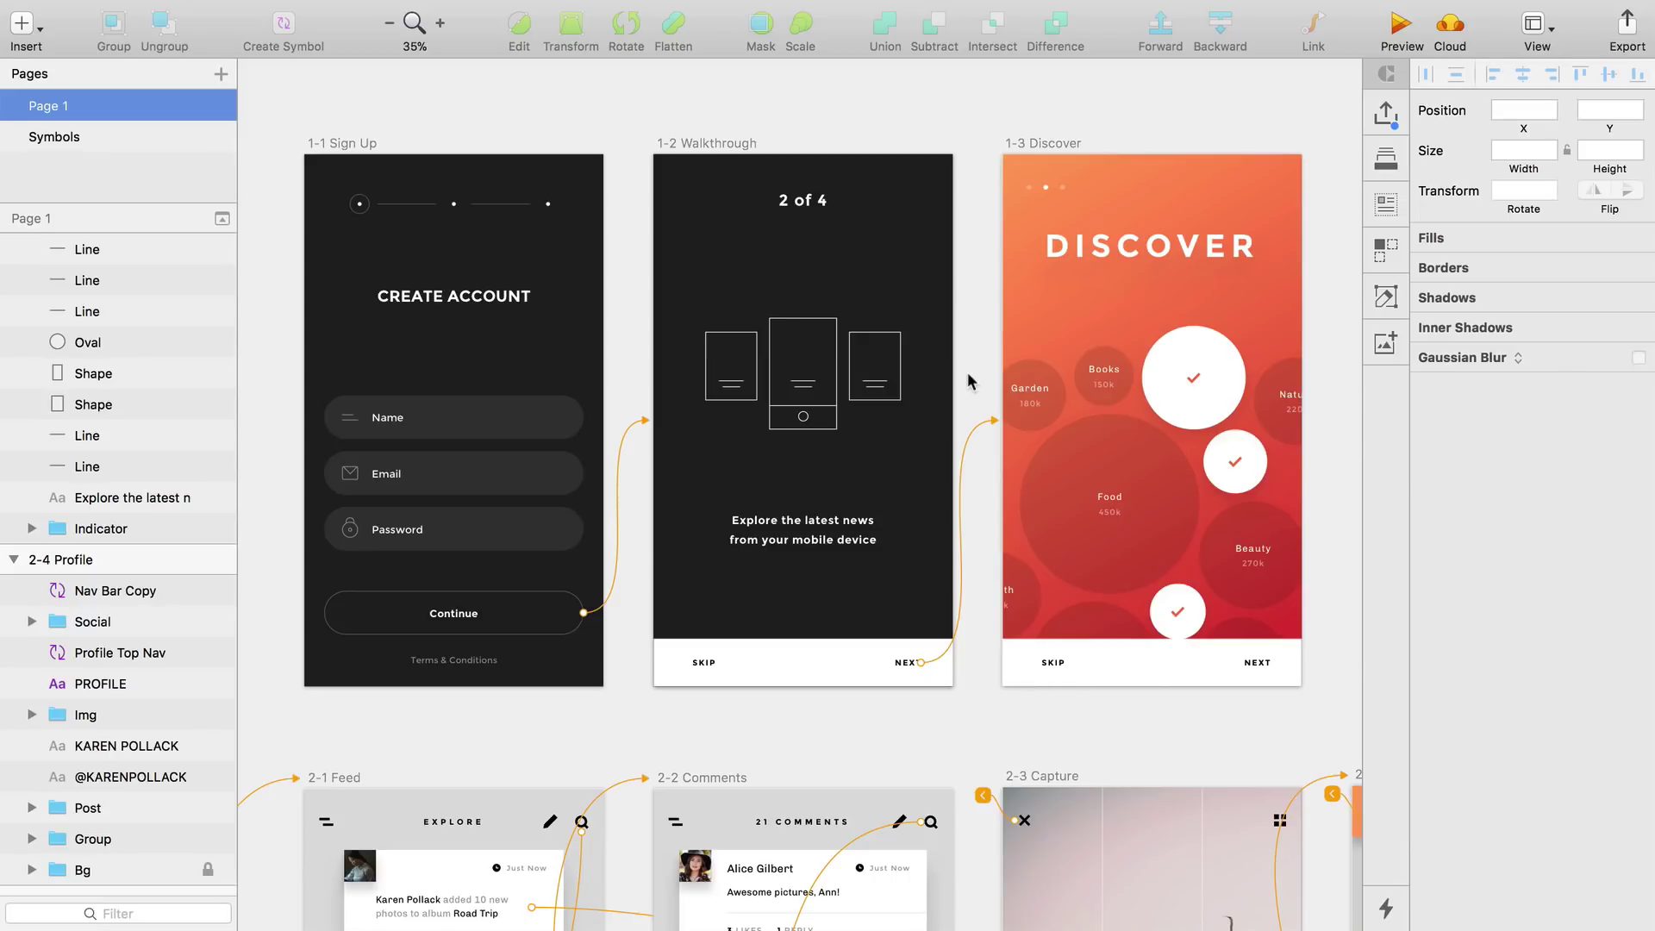
key(r)
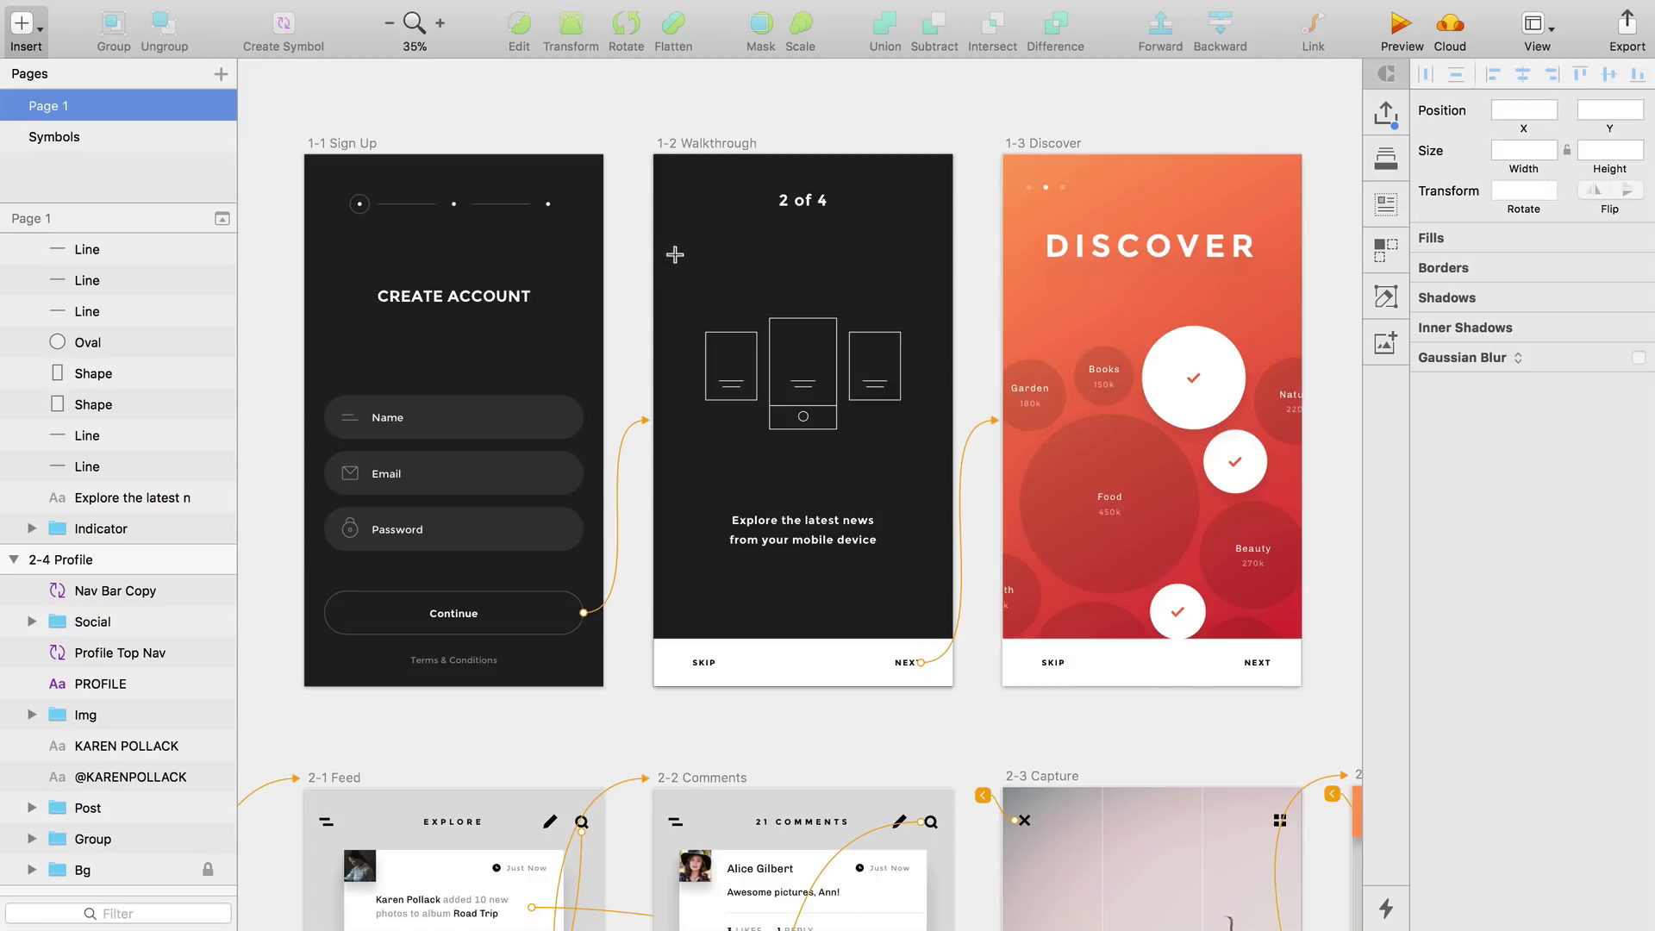
Draw a hotspot over the 1-2 Walkthrough illustration and caption targeting 1-3 Discover
drag(676, 254, 938, 576)
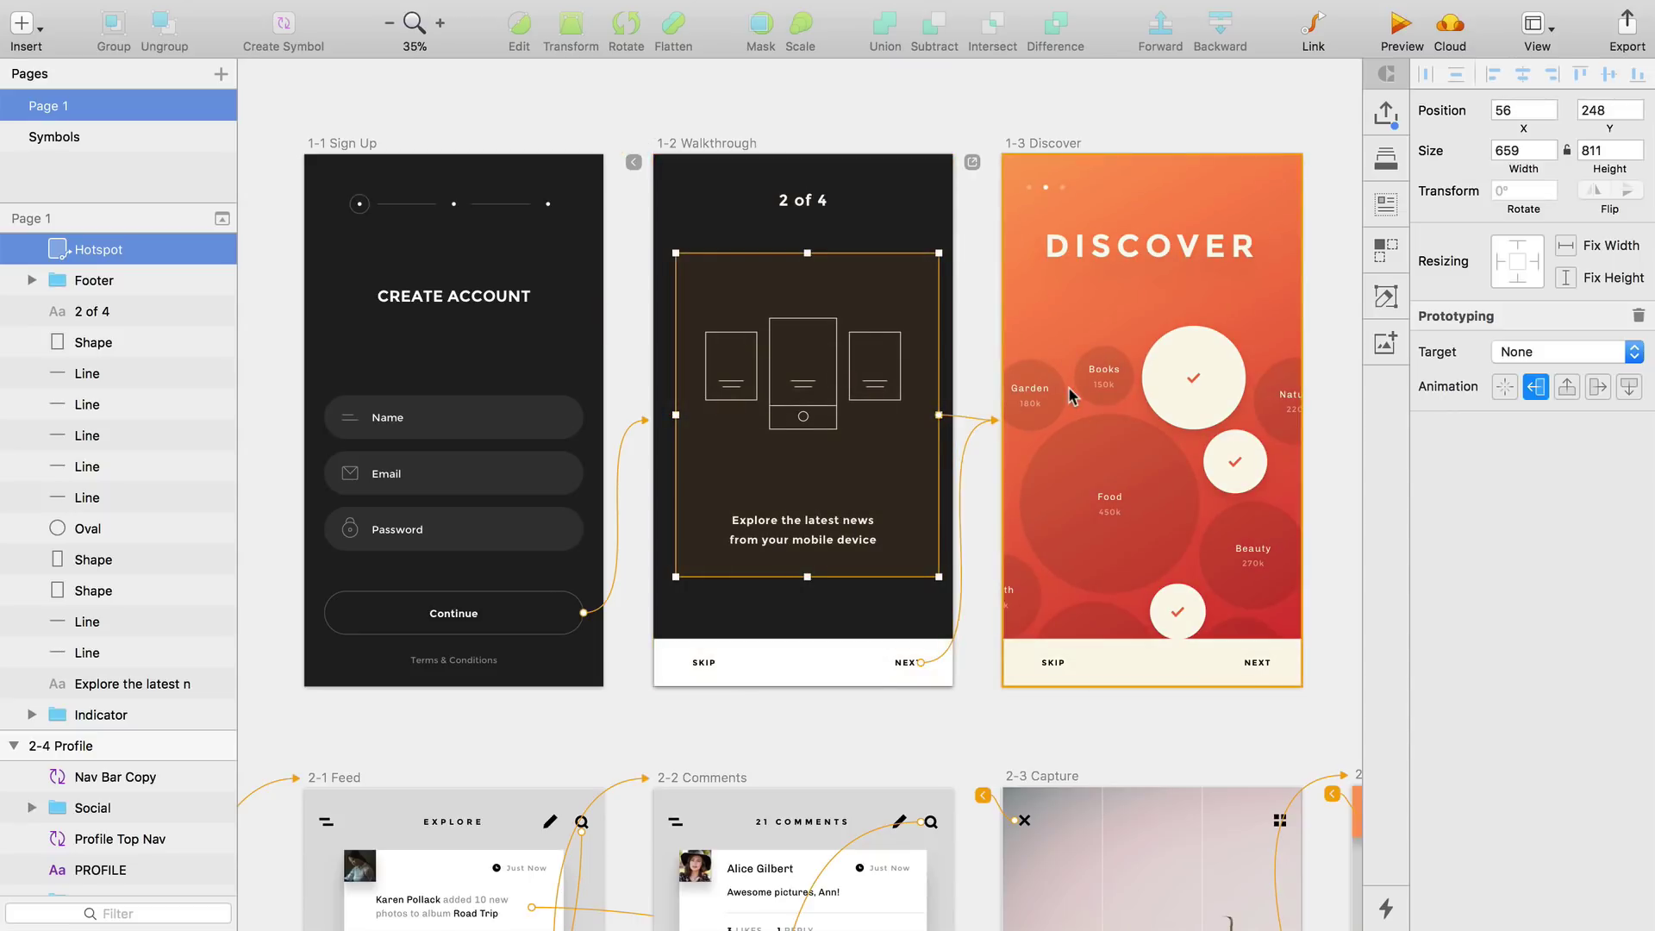
click(1073, 395)
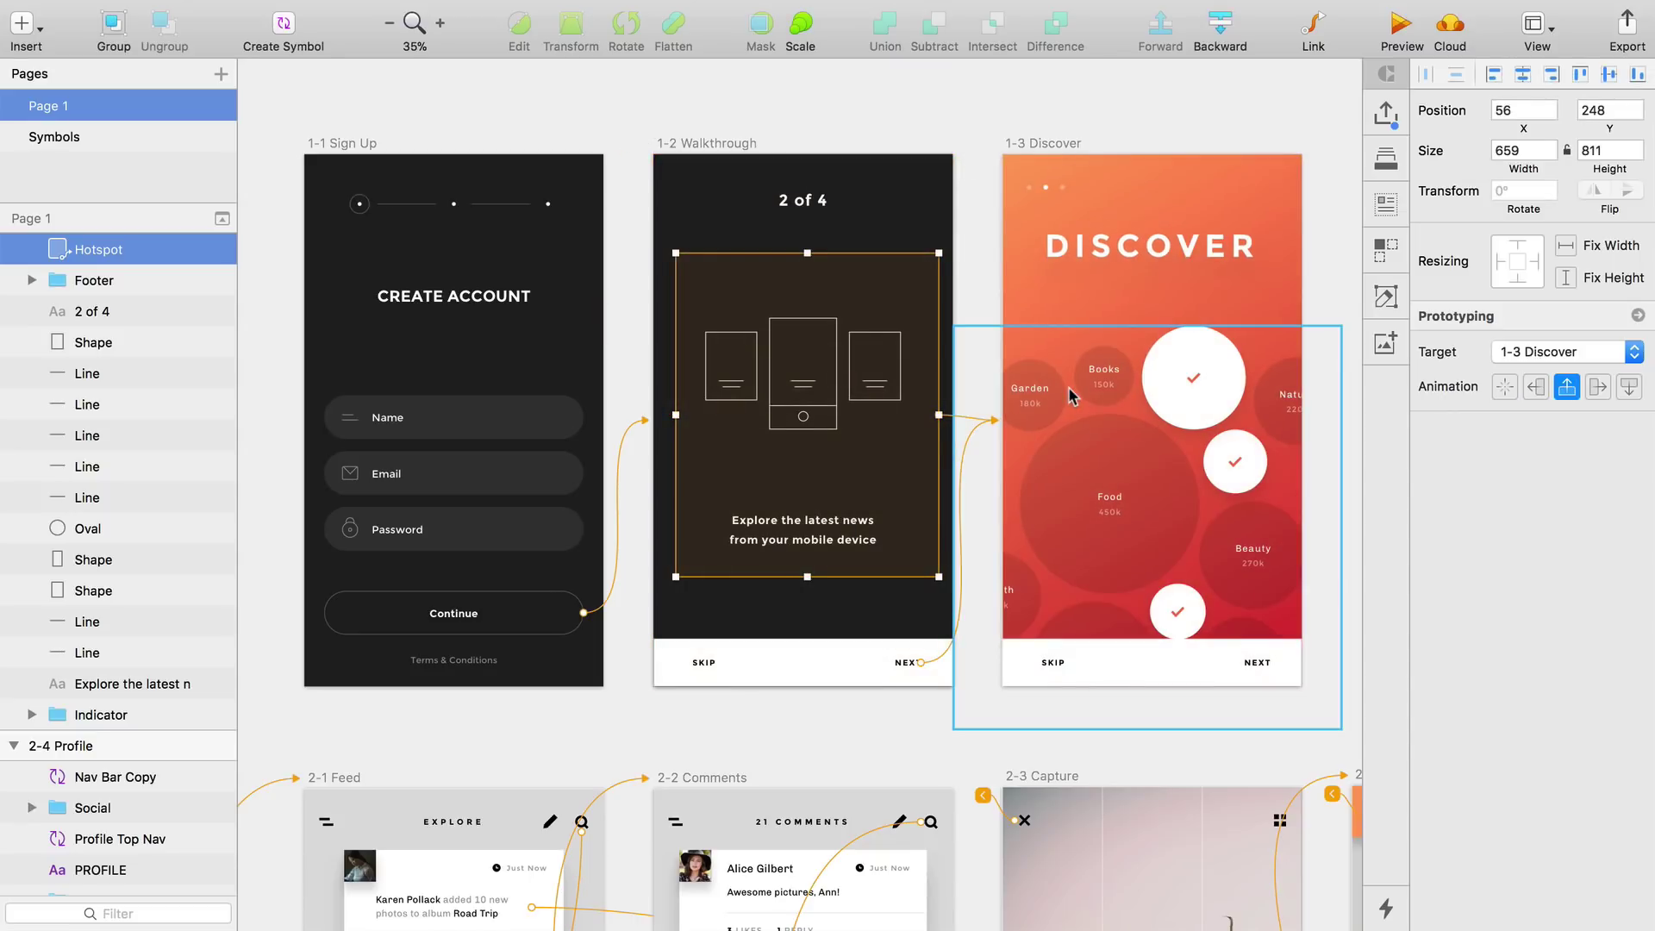
click(973, 301)
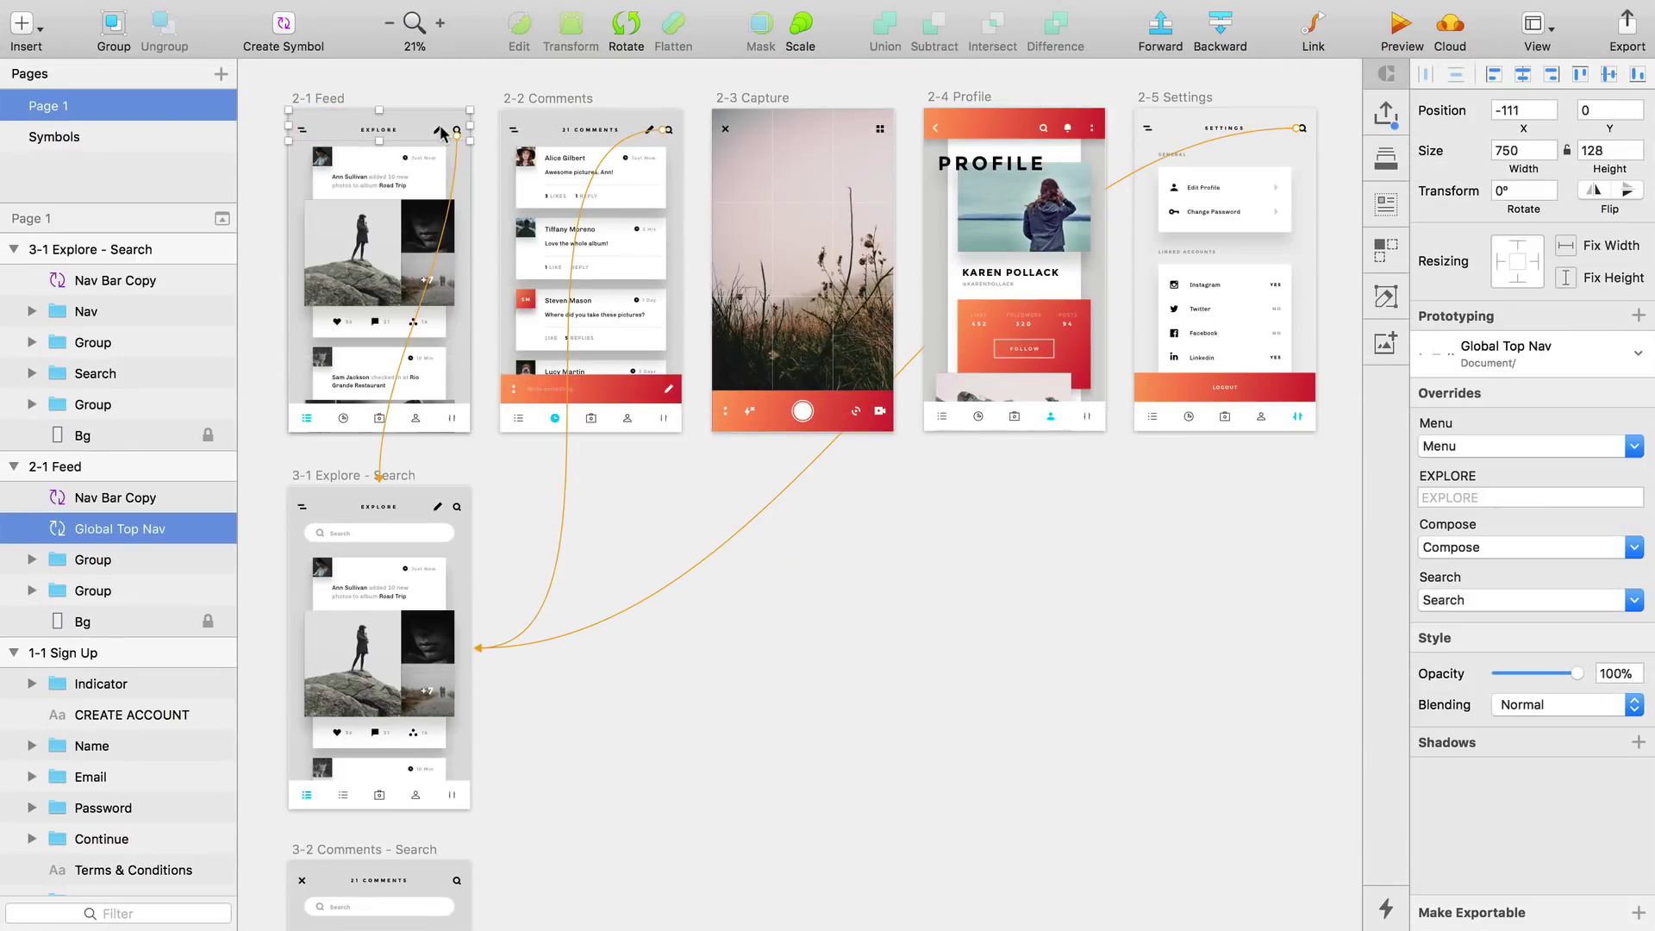
Compare the Global Top Nav instances on 2-1 Feed, 2-2 Comments and 2-5 Settings
click(570, 125)
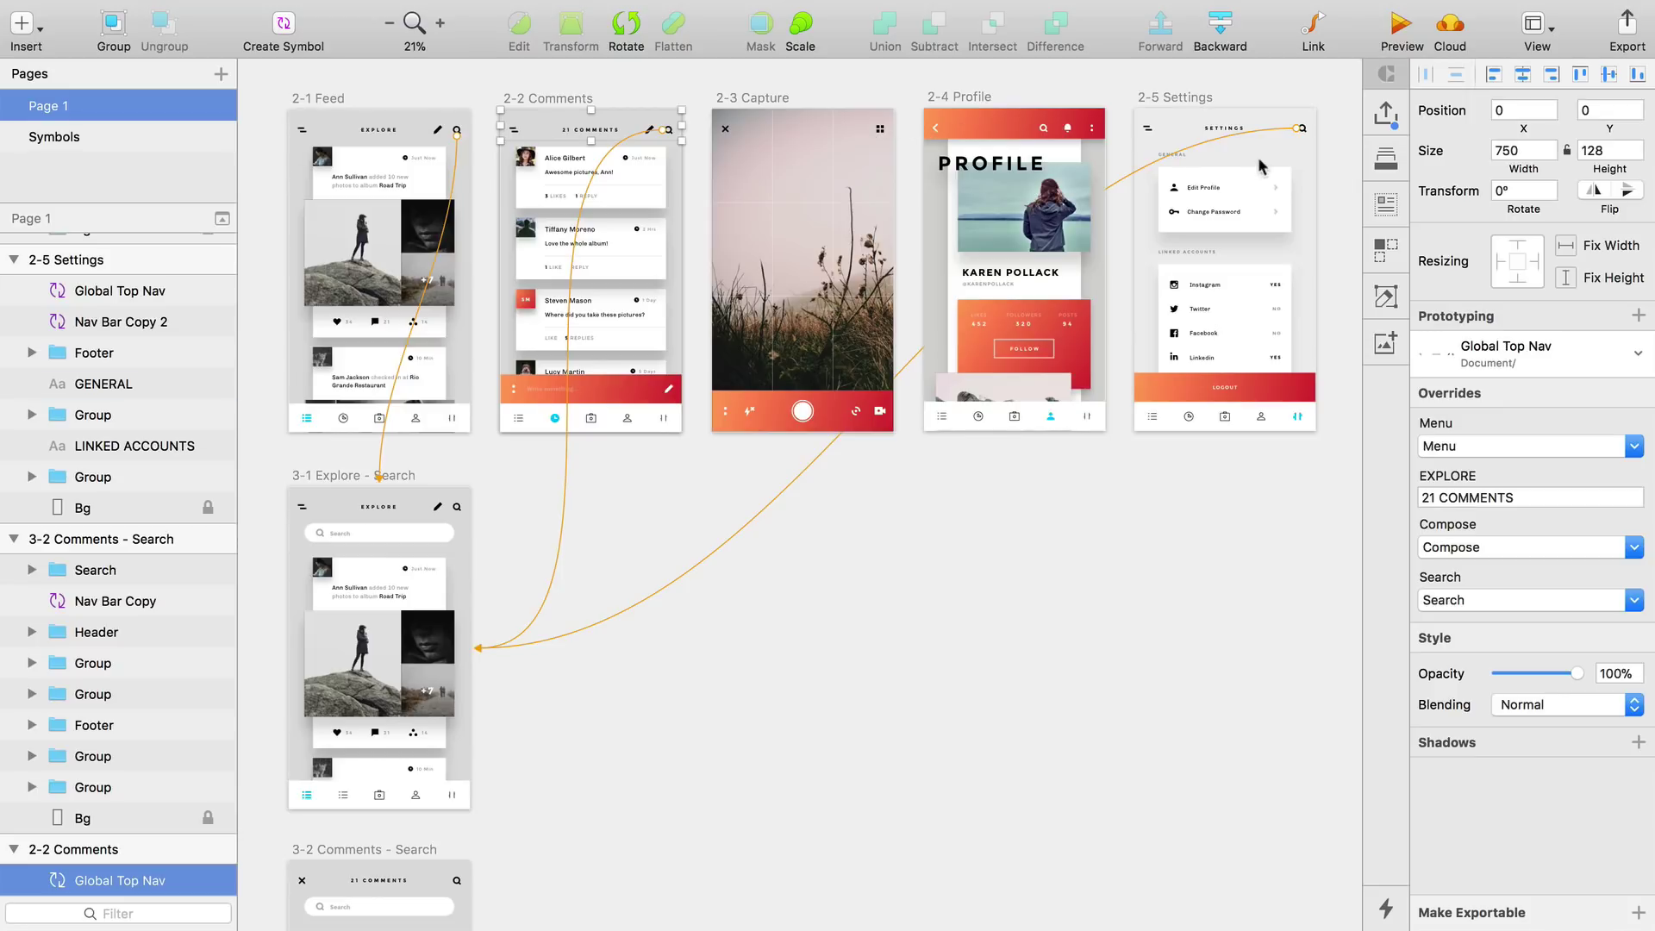
click(1241, 127)
click(619, 125)
click(466, 130)
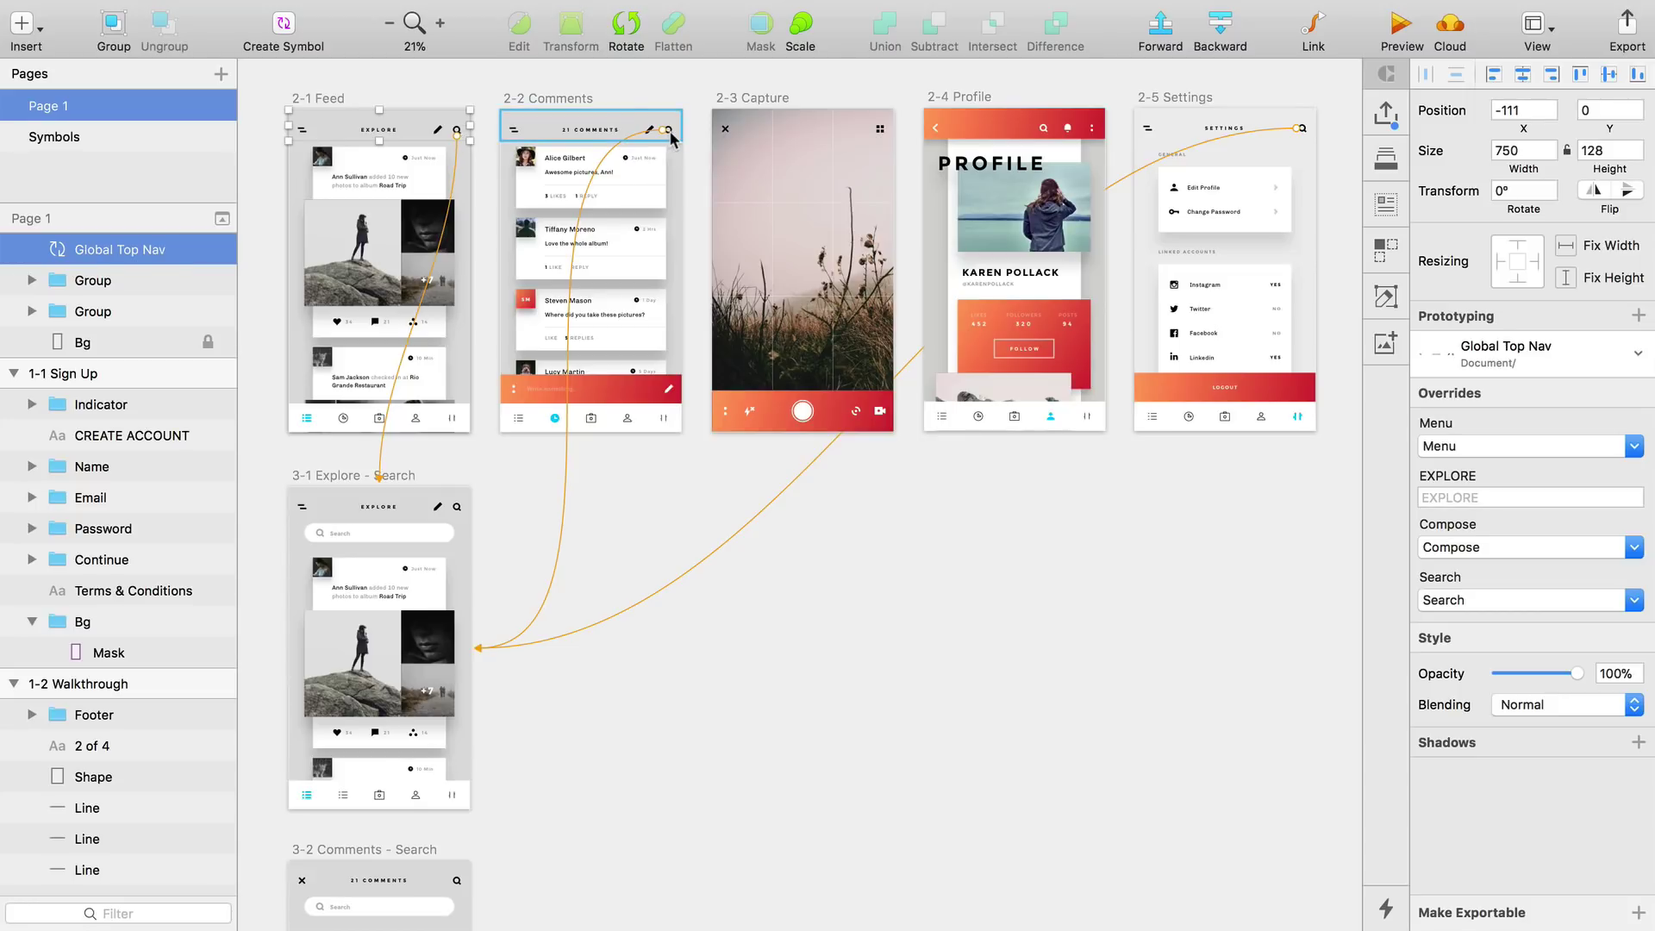
click(672, 138)
click(457, 132)
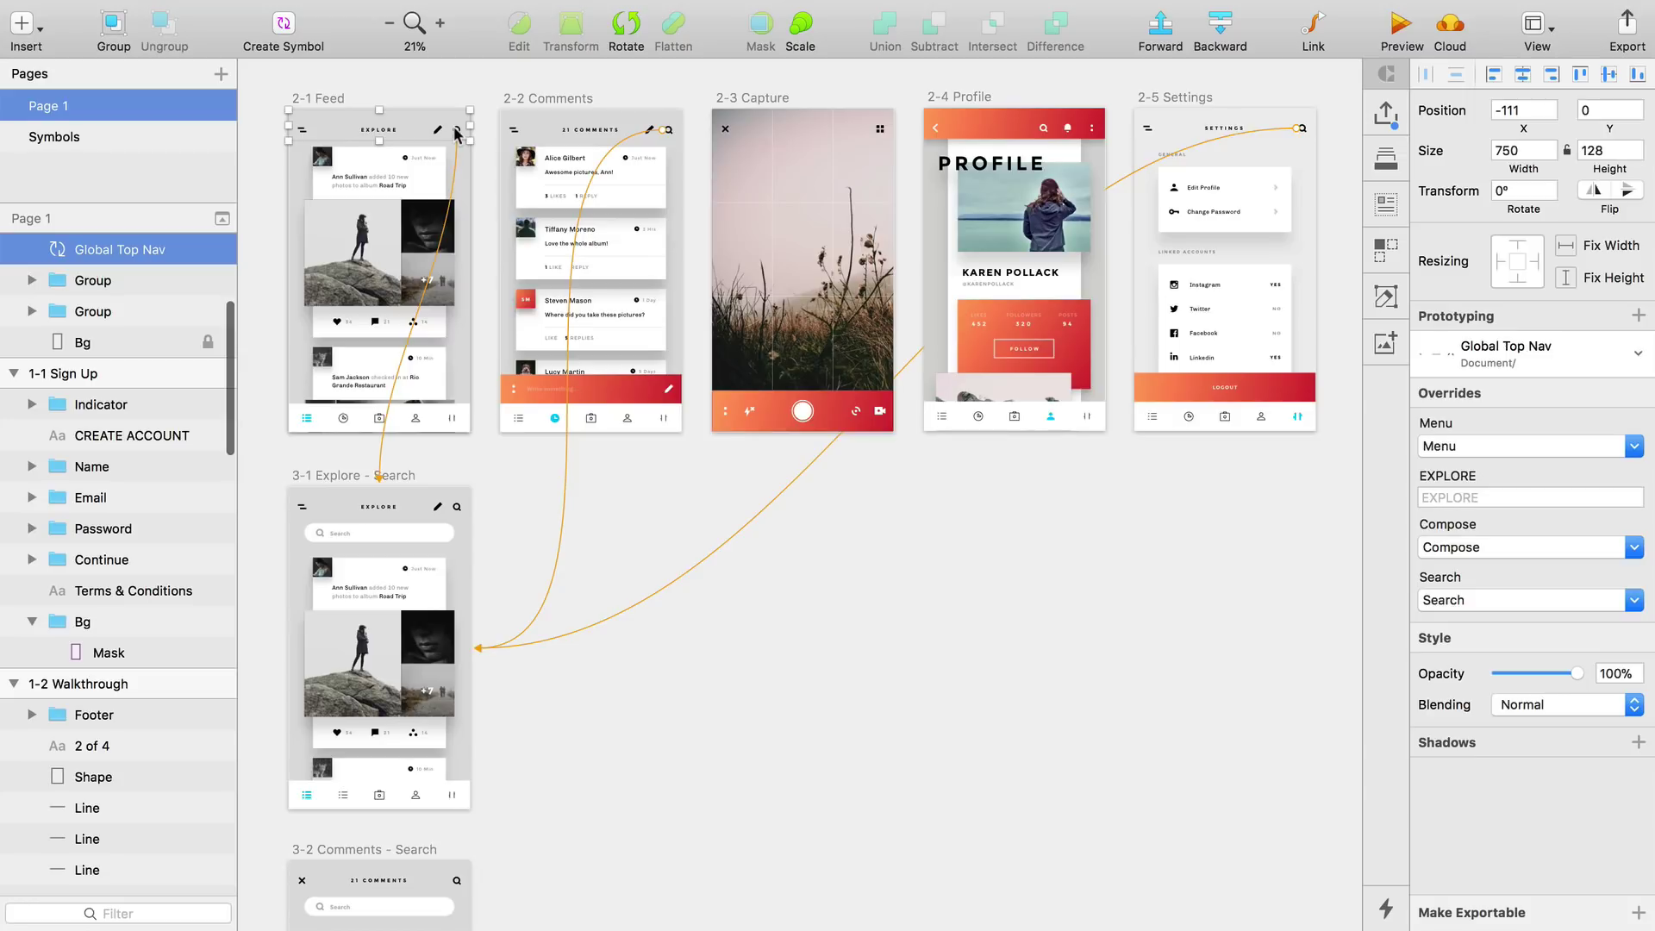
click(545, 525)
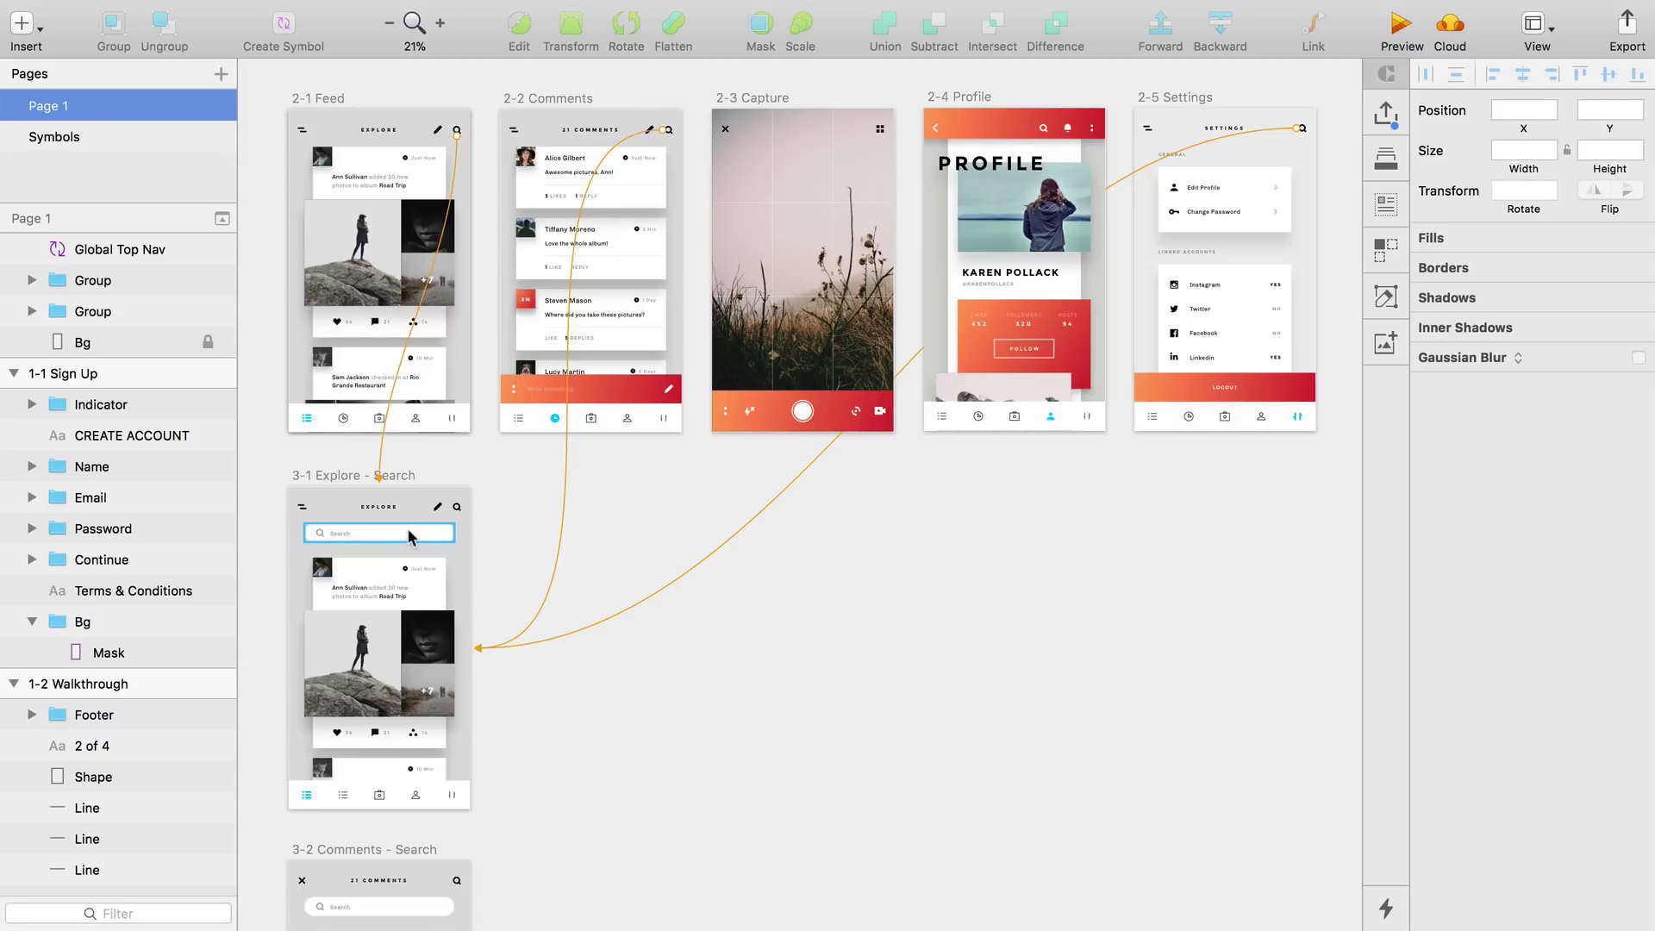
Select the 2-2 Comments top nav and open its Global Top Nav symbol master
click(579, 103)
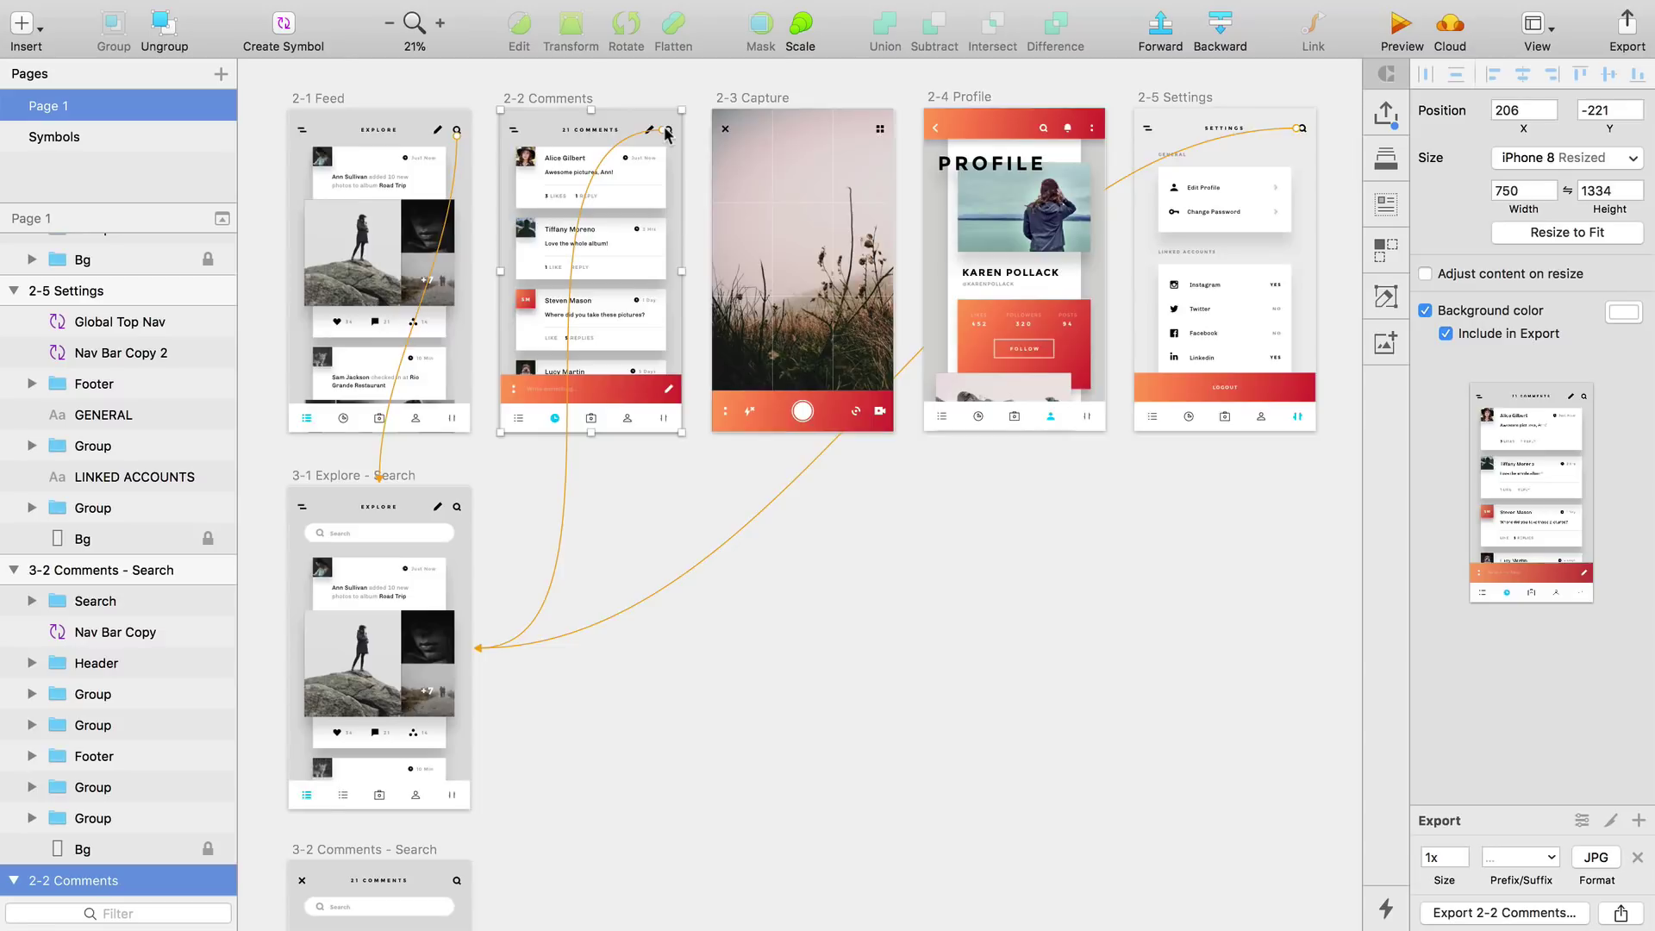
scroll(664, 133, down, 5)
scroll(666, 134, down, 1)
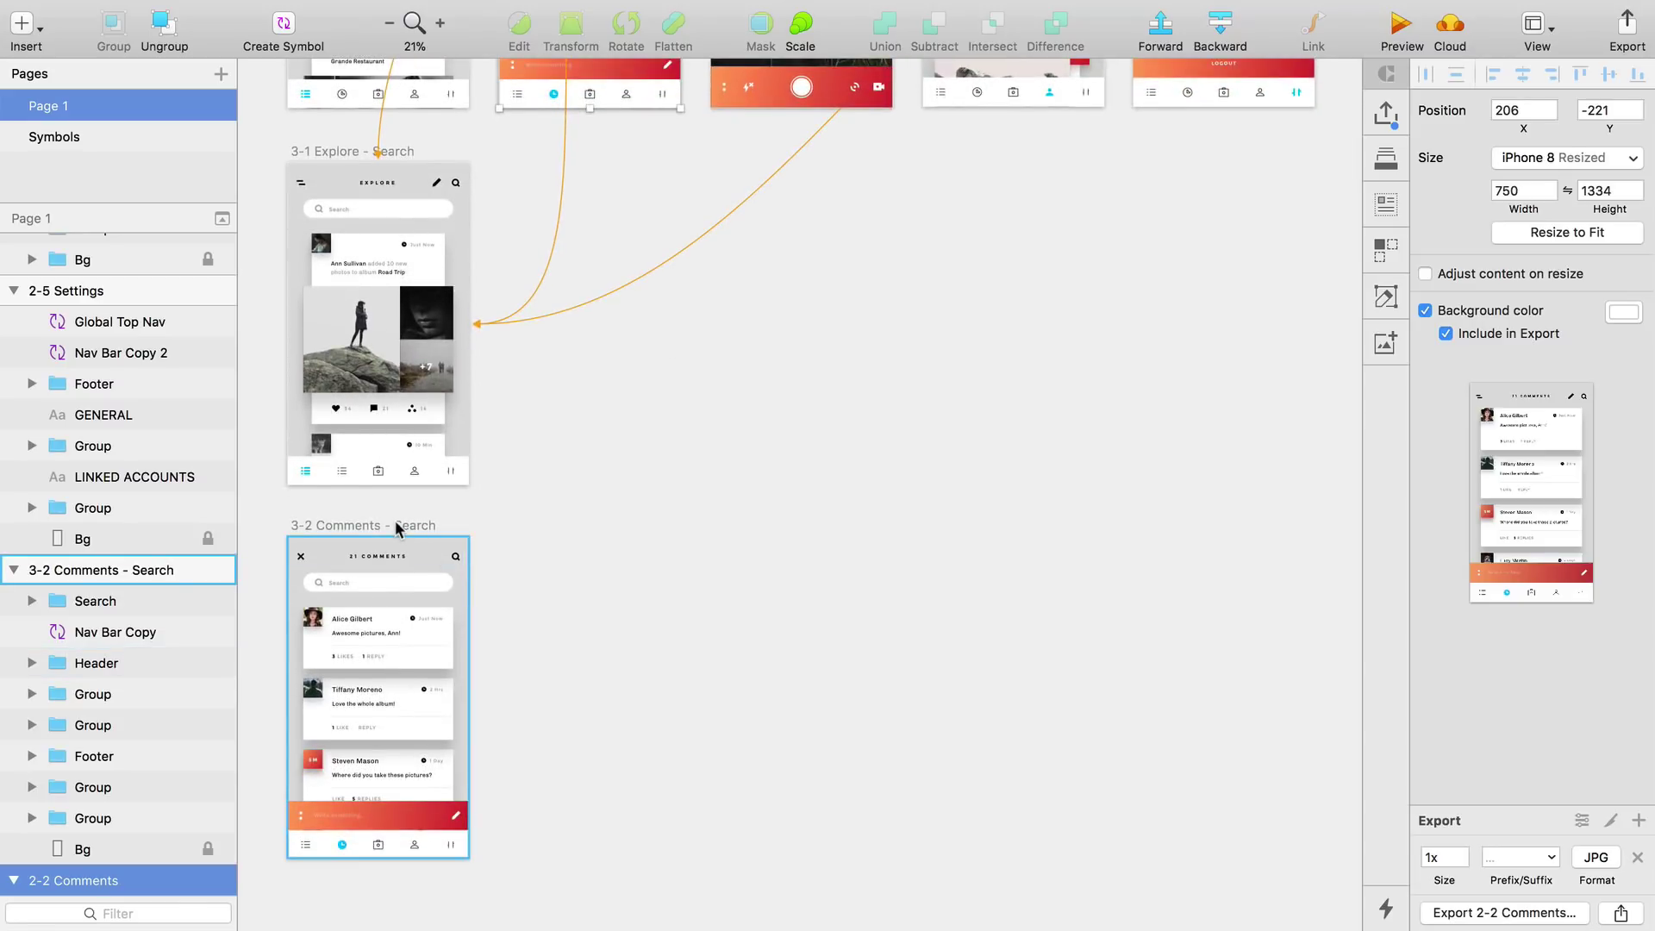
click(635, 426)
scroll(634, 426, up, 5)
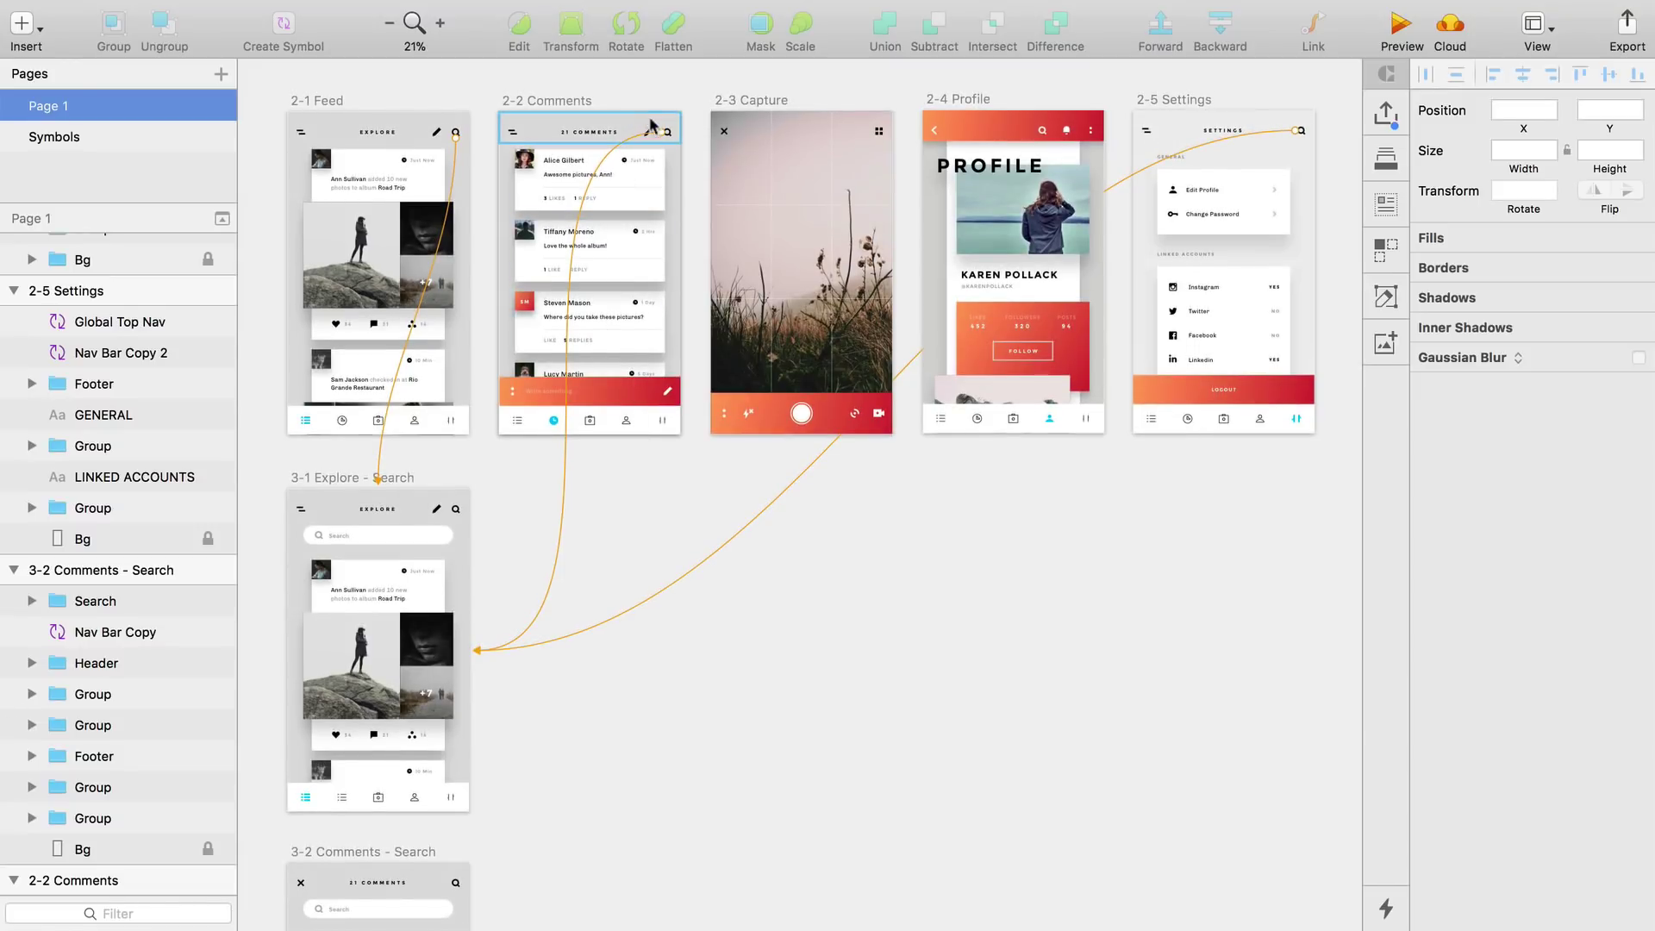
click(666, 135)
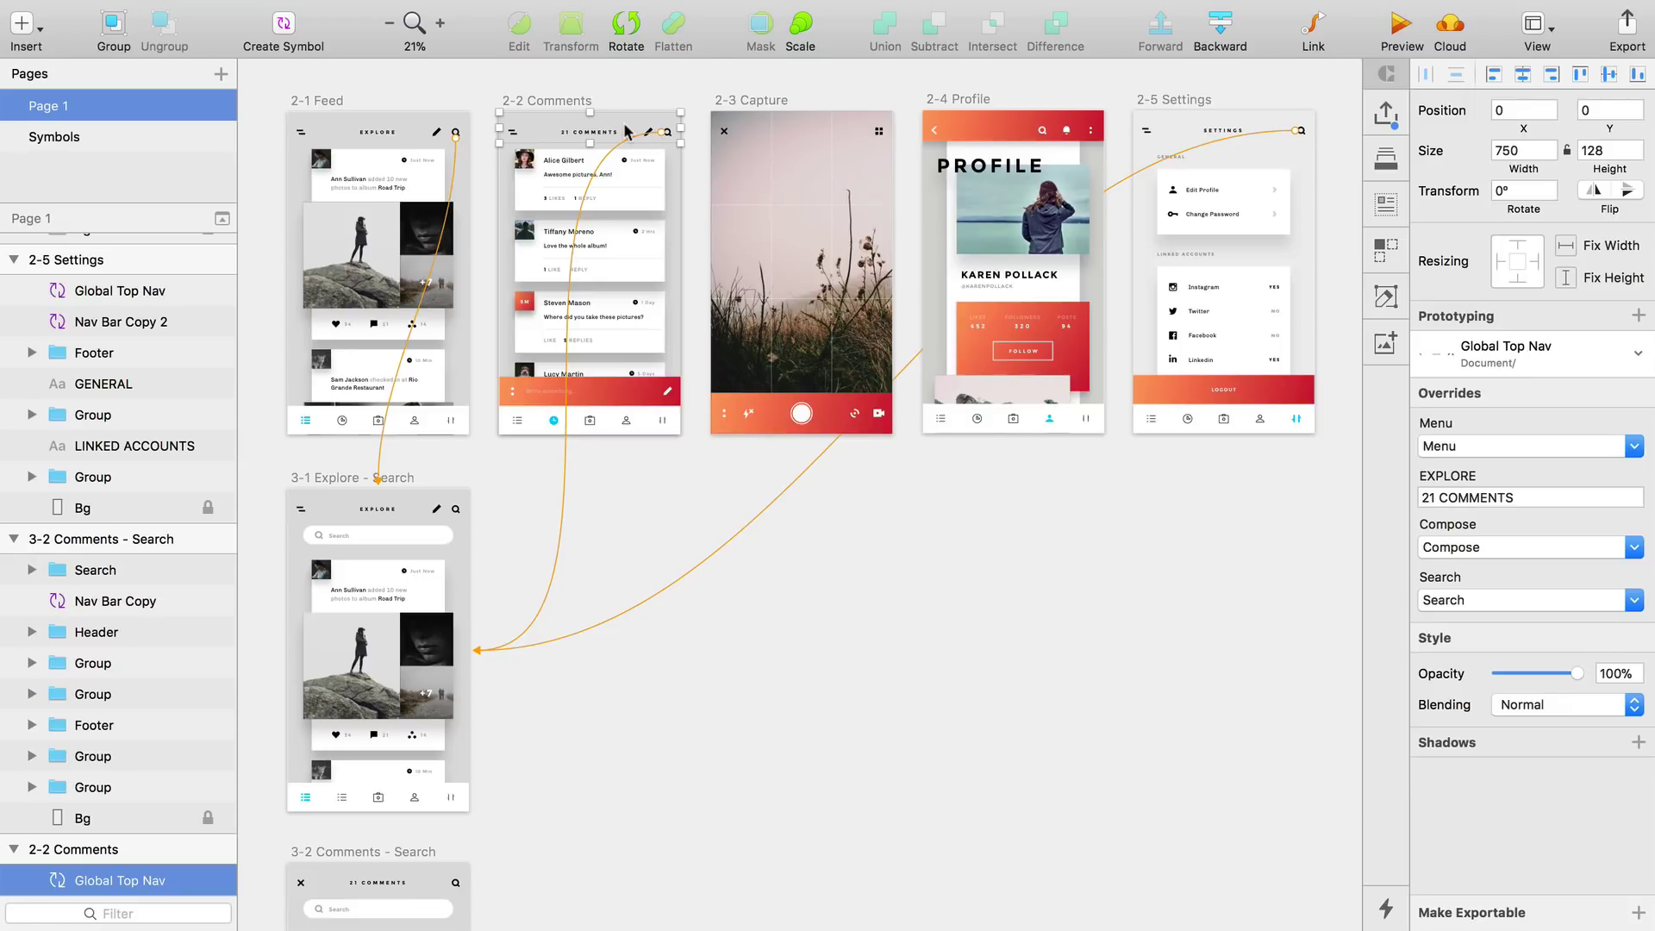
double_click(627, 131)
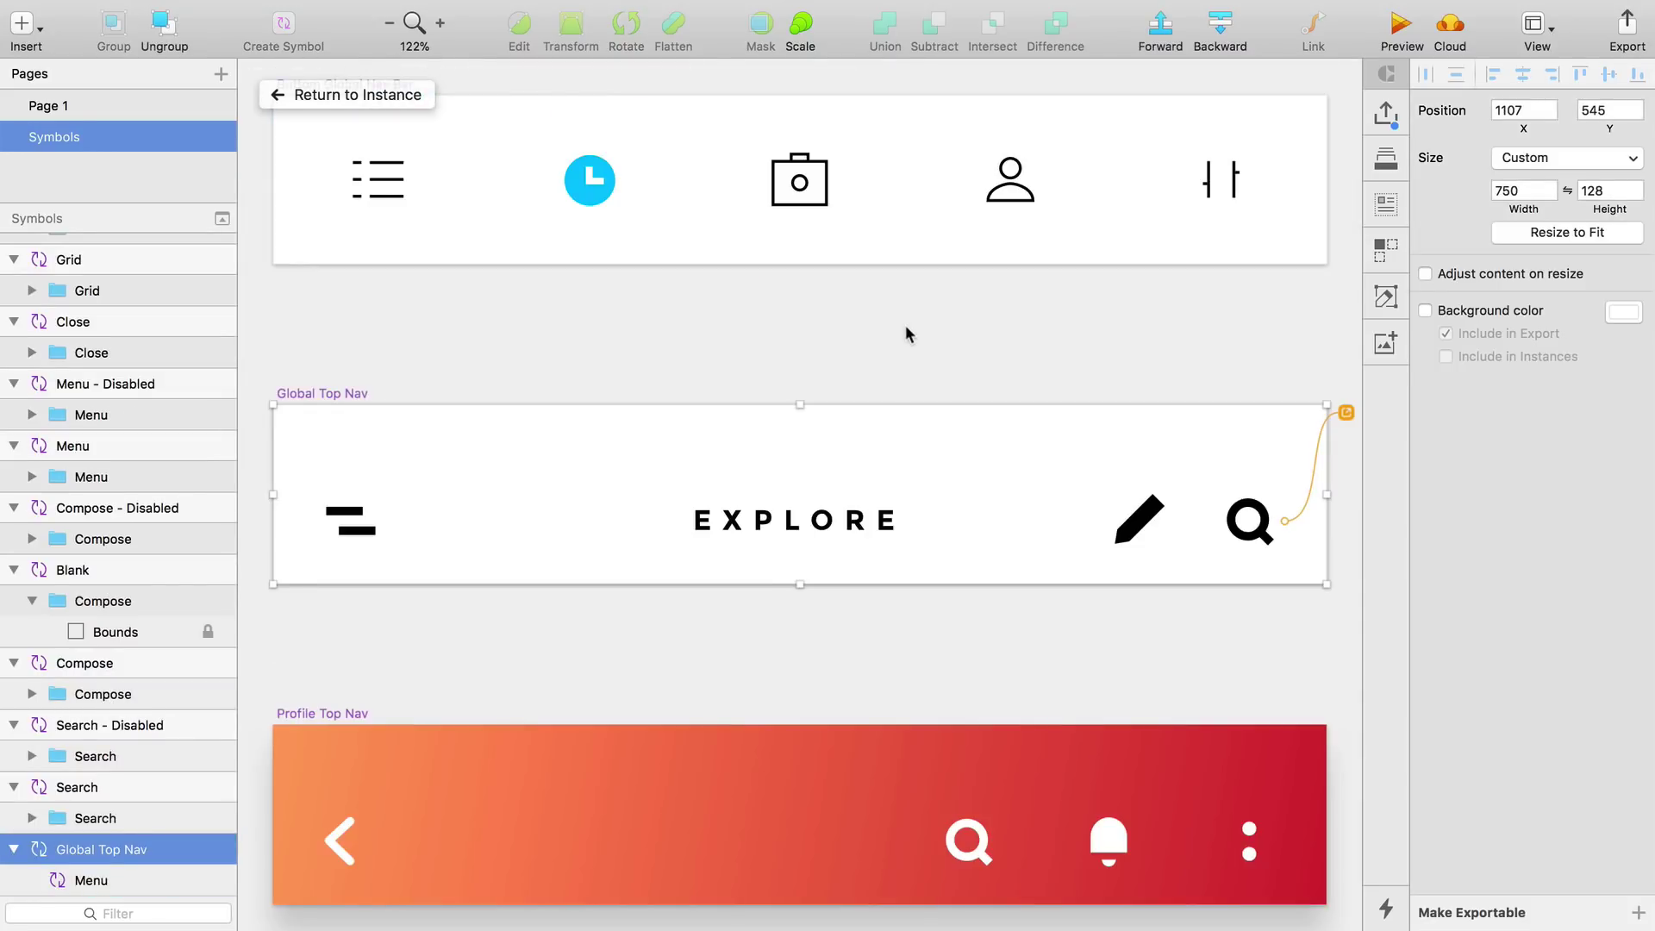
Remove the existing prototype link from the search icon in the Global Top Nav master
click(905, 333)
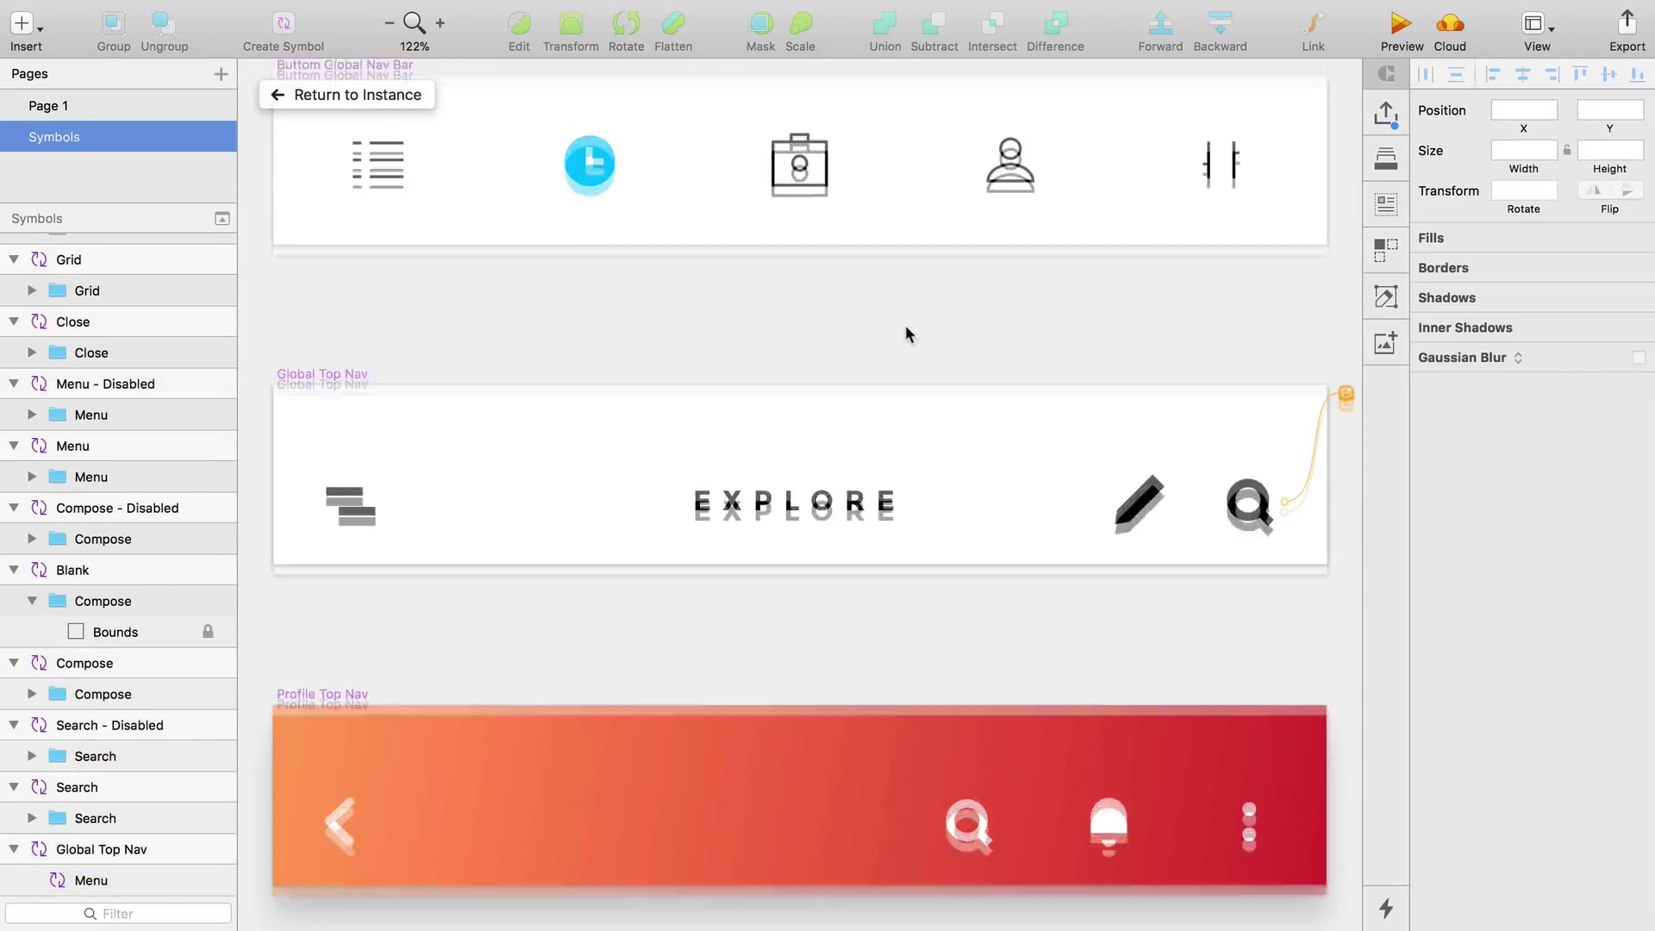
scroll(1159, 461, down, 2)
click(1248, 476)
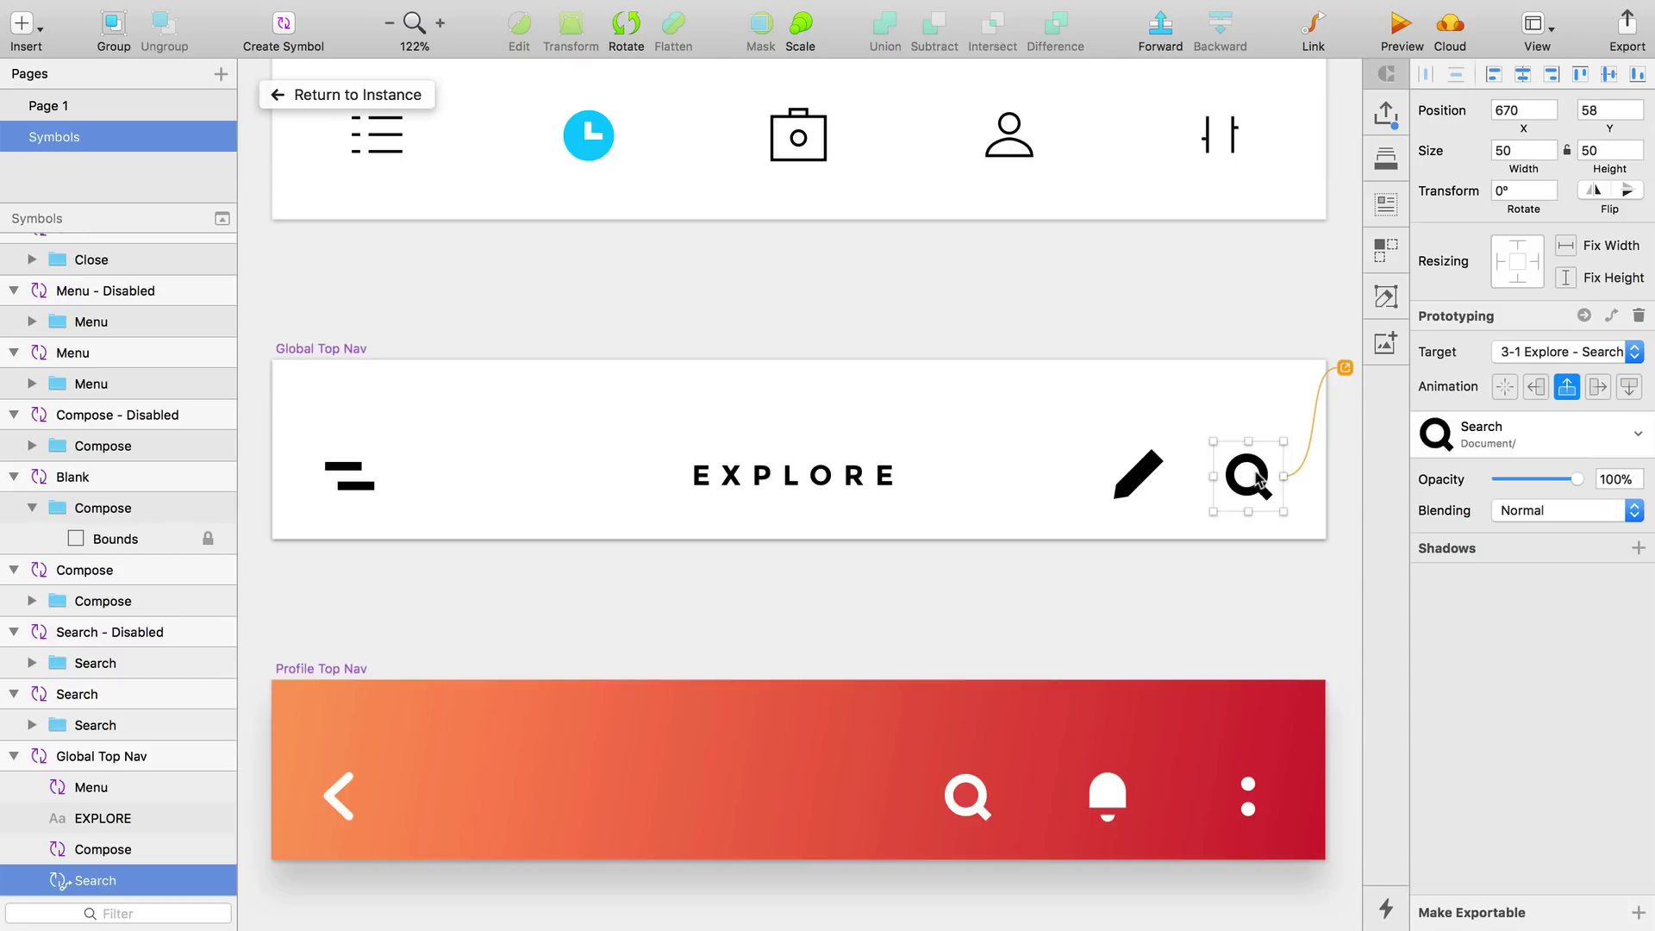
click(1346, 370)
click(1252, 474)
click(1639, 315)
click(1347, 468)
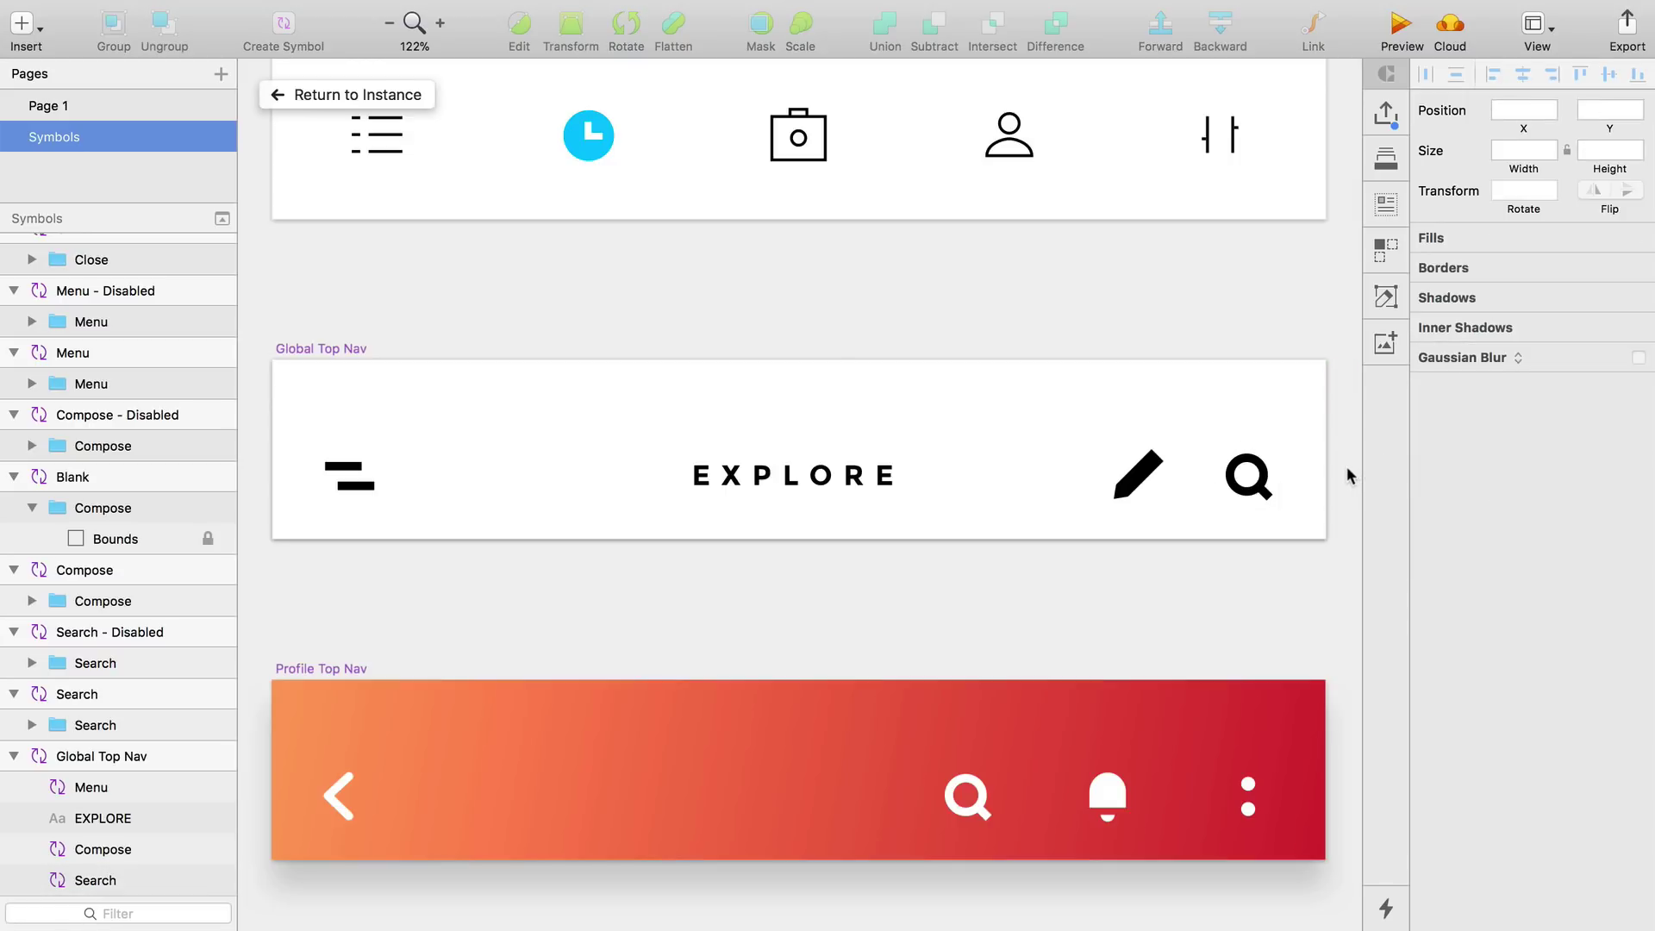
Draw a search-icon hotspot linked to 3-1 Explore - Search, then return to Page 1
key(r)
drag(1203, 429, 1299, 526)
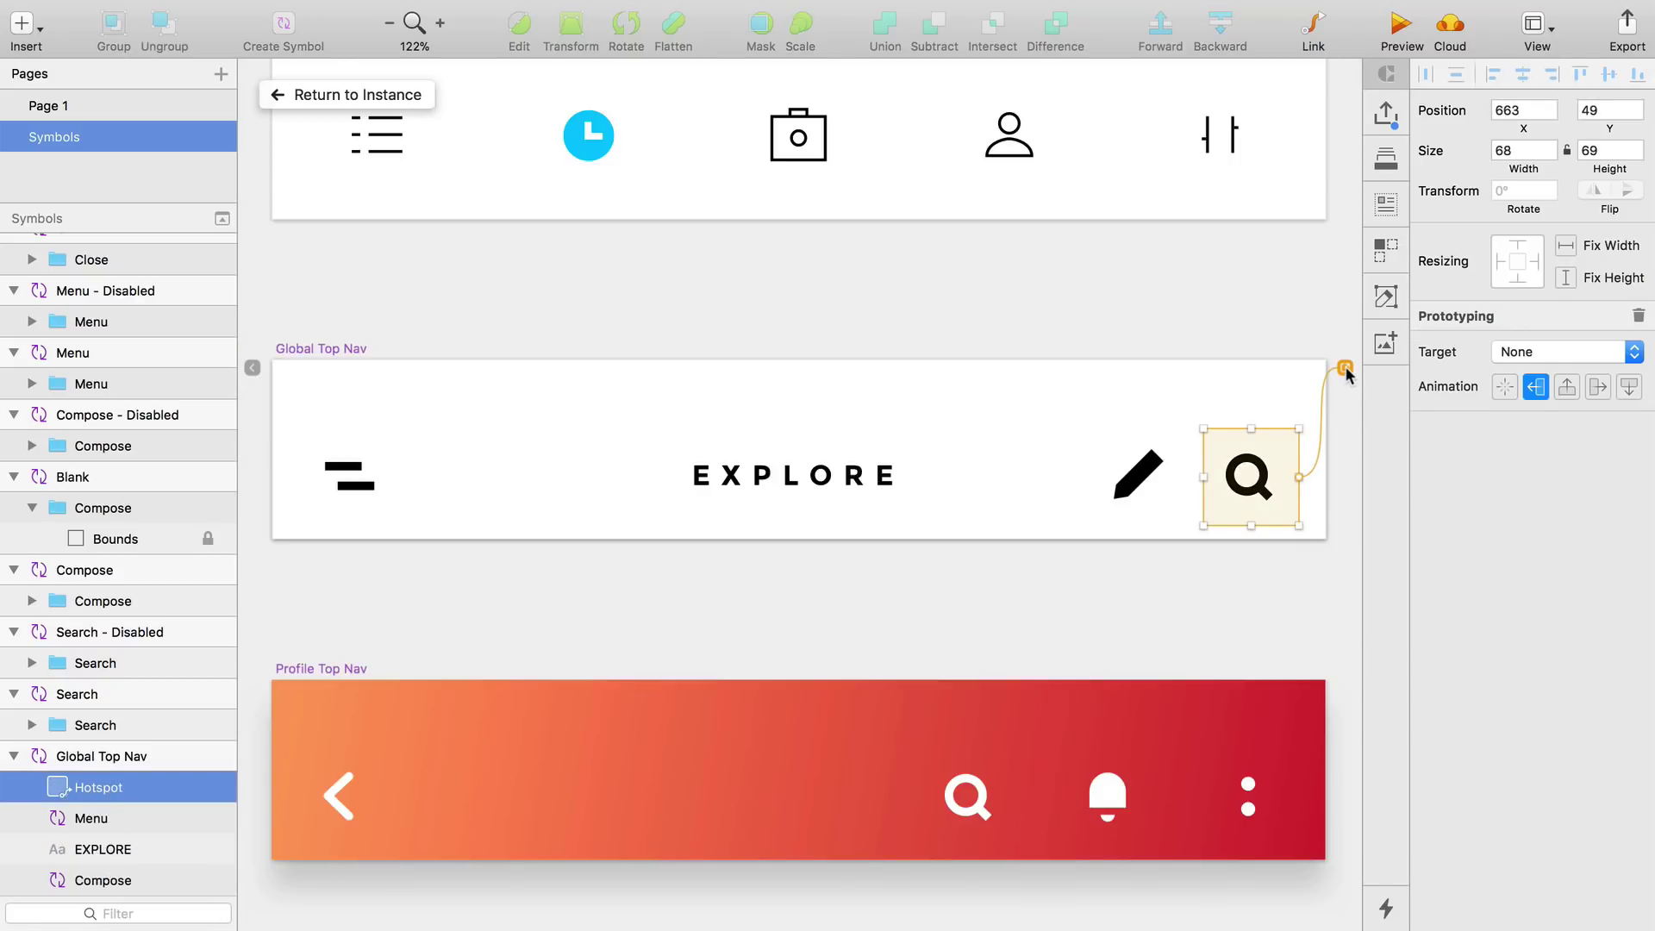
click(1345, 366)
mouse_move(1379, 369)
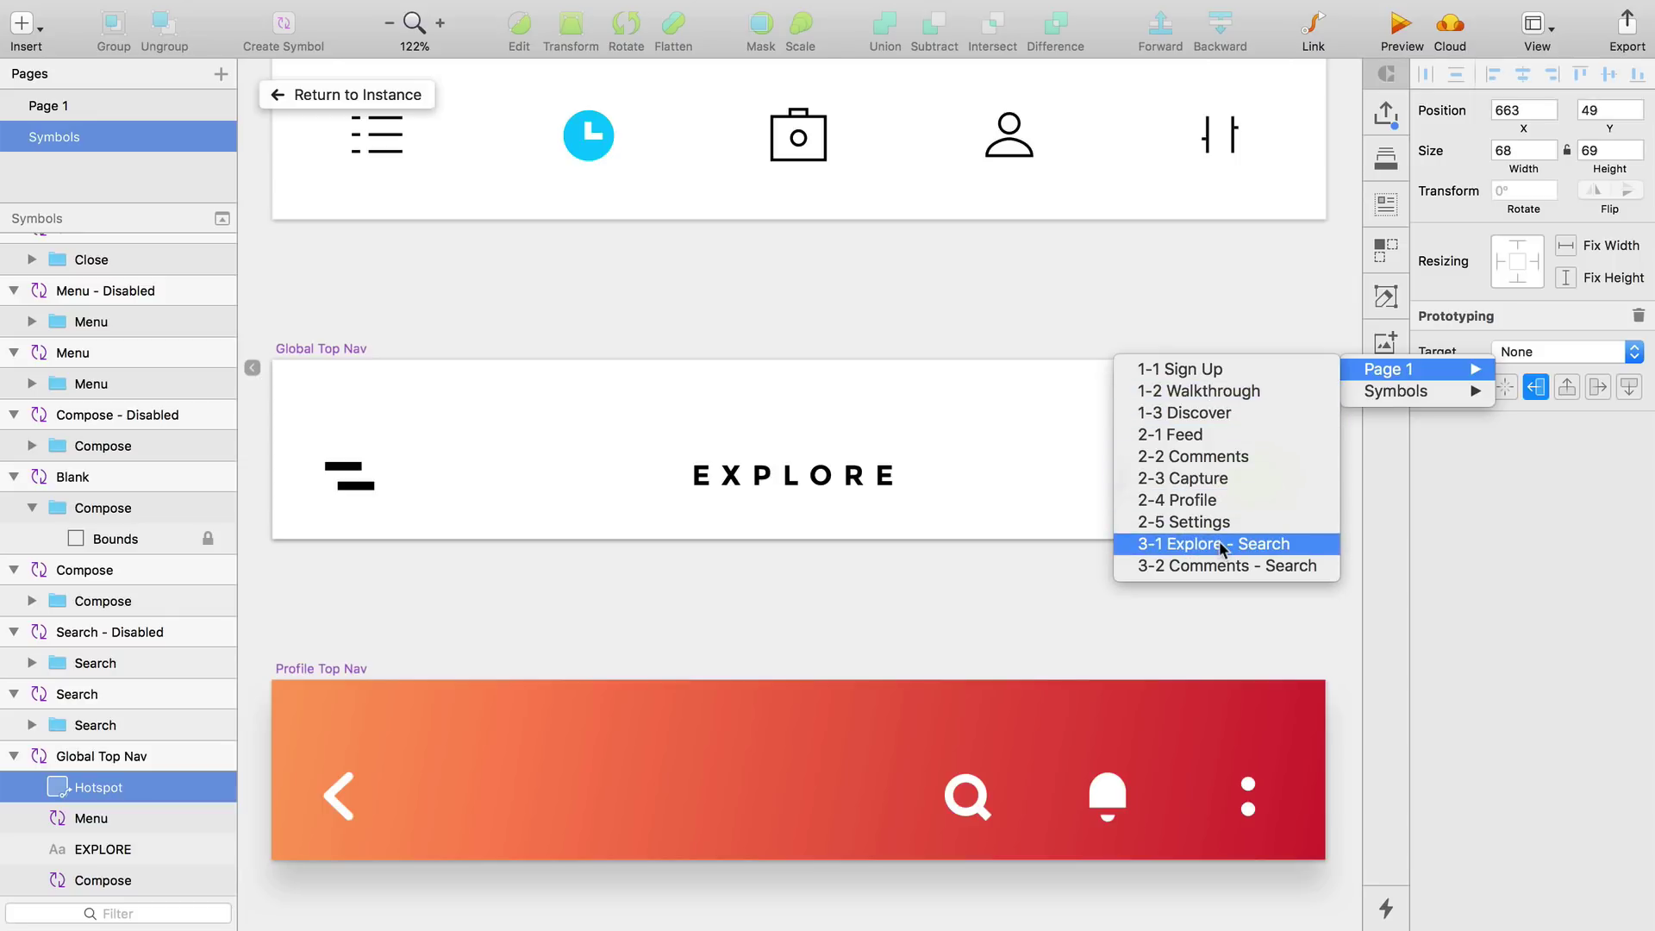
click(1257, 543)
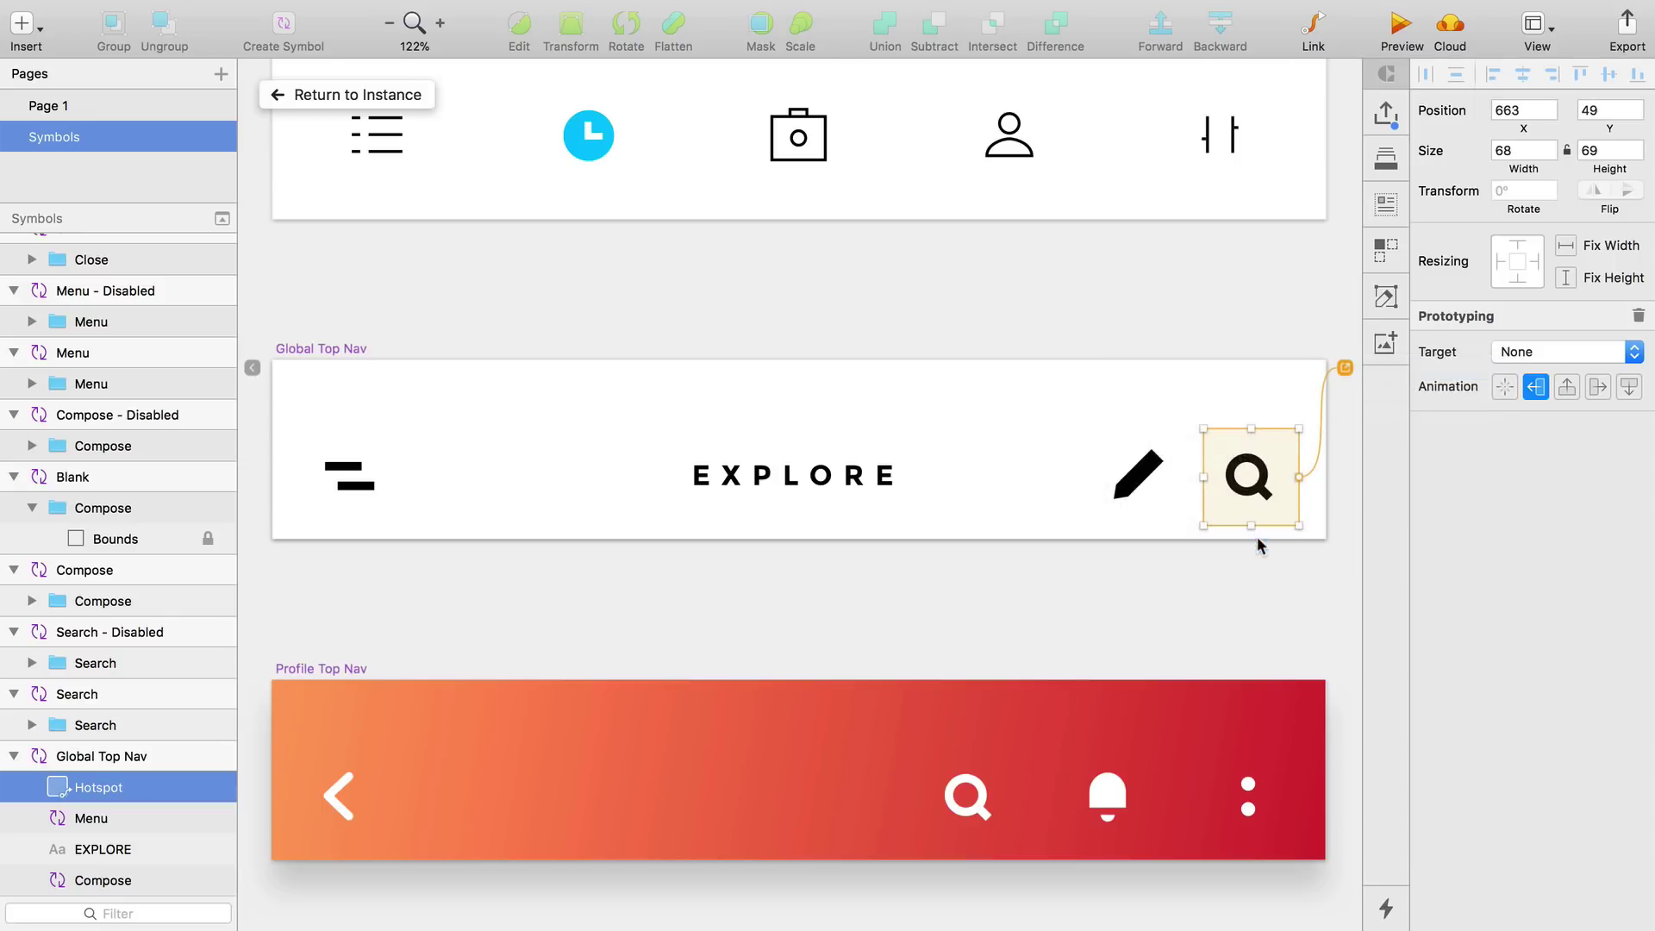
click(1267, 580)
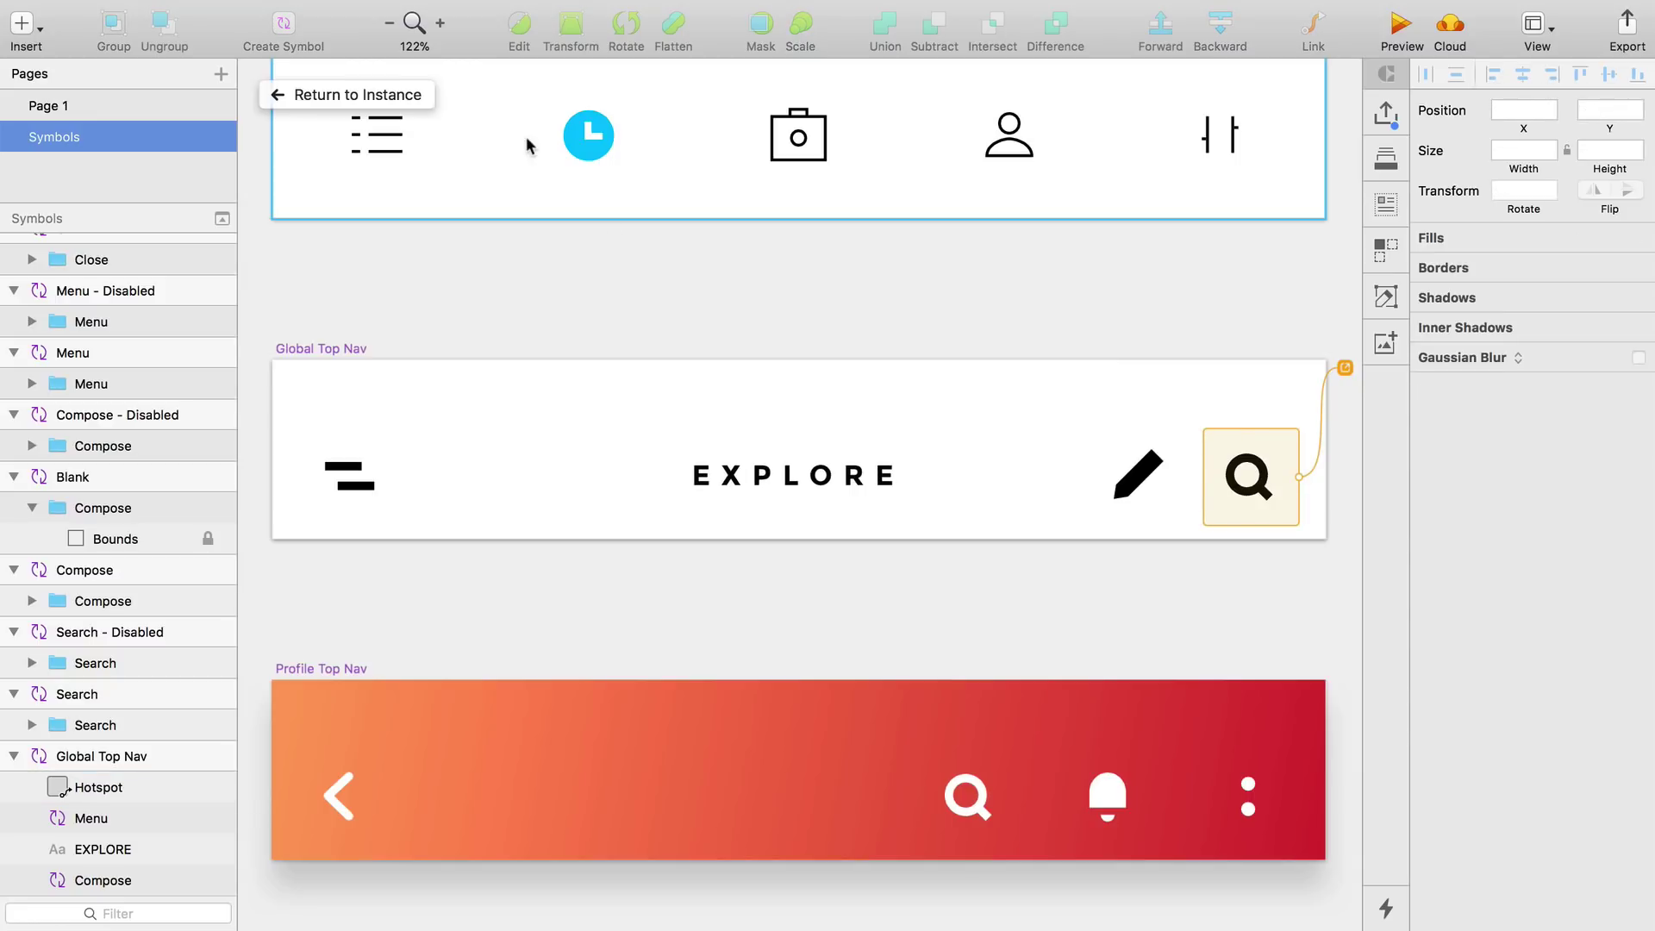
click(357, 94)
click(379, 250)
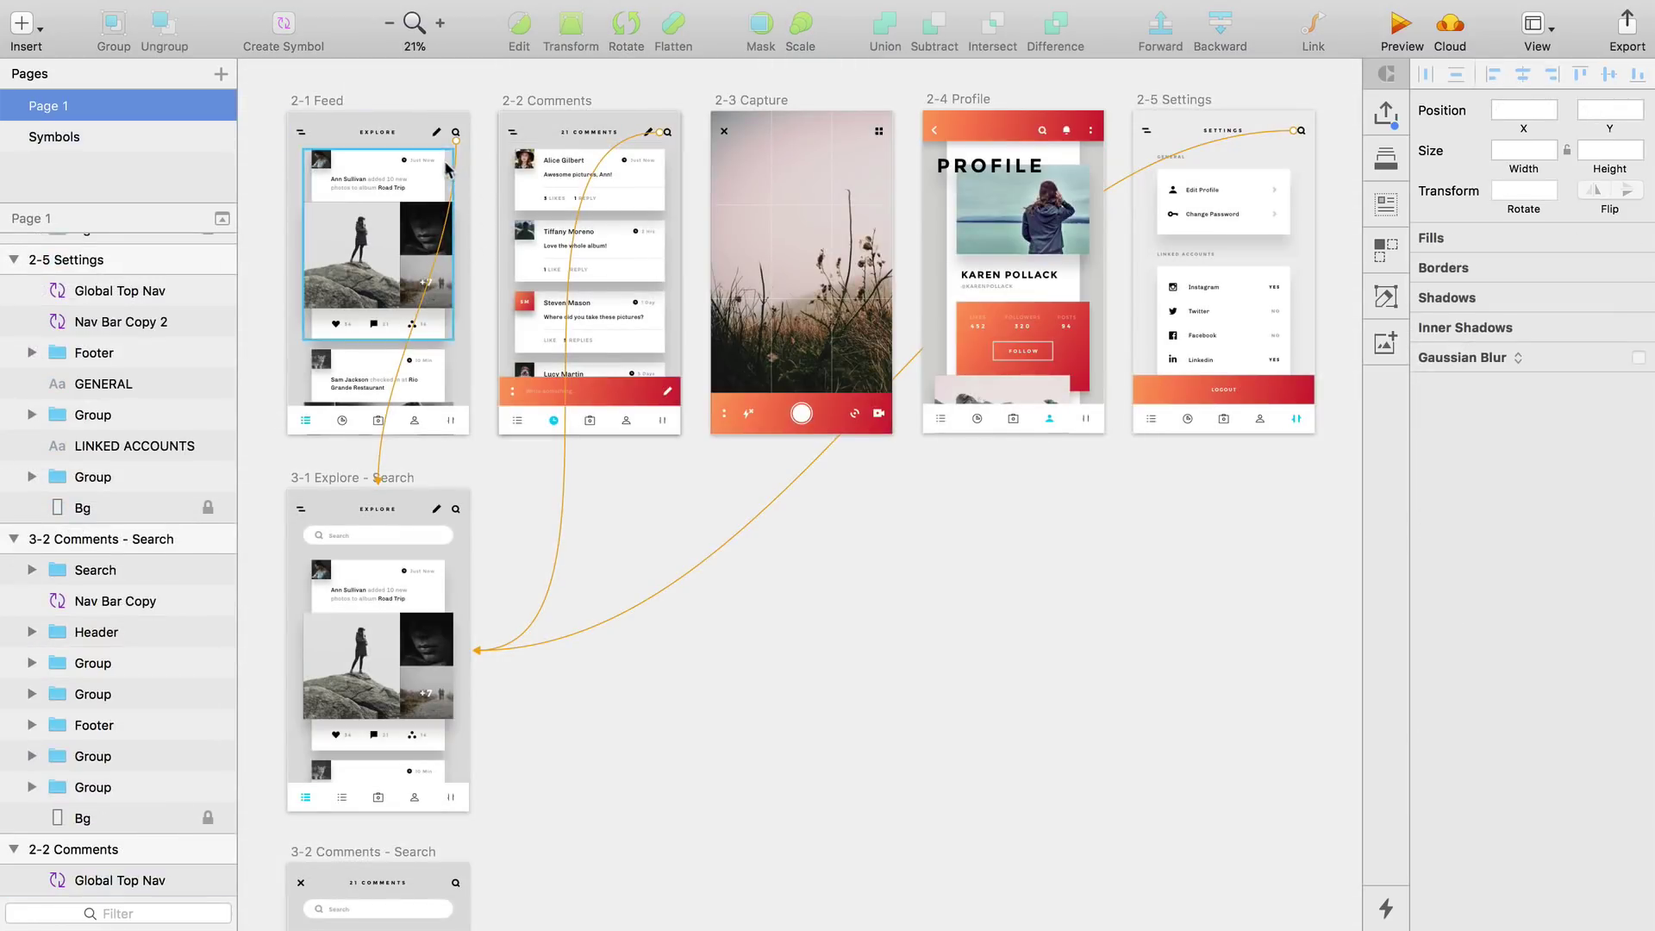
Set the 2-2 Comments top nav's search hotspot override to Page 1 > 3-2 Comments - Search
click(379, 130)
click(572, 136)
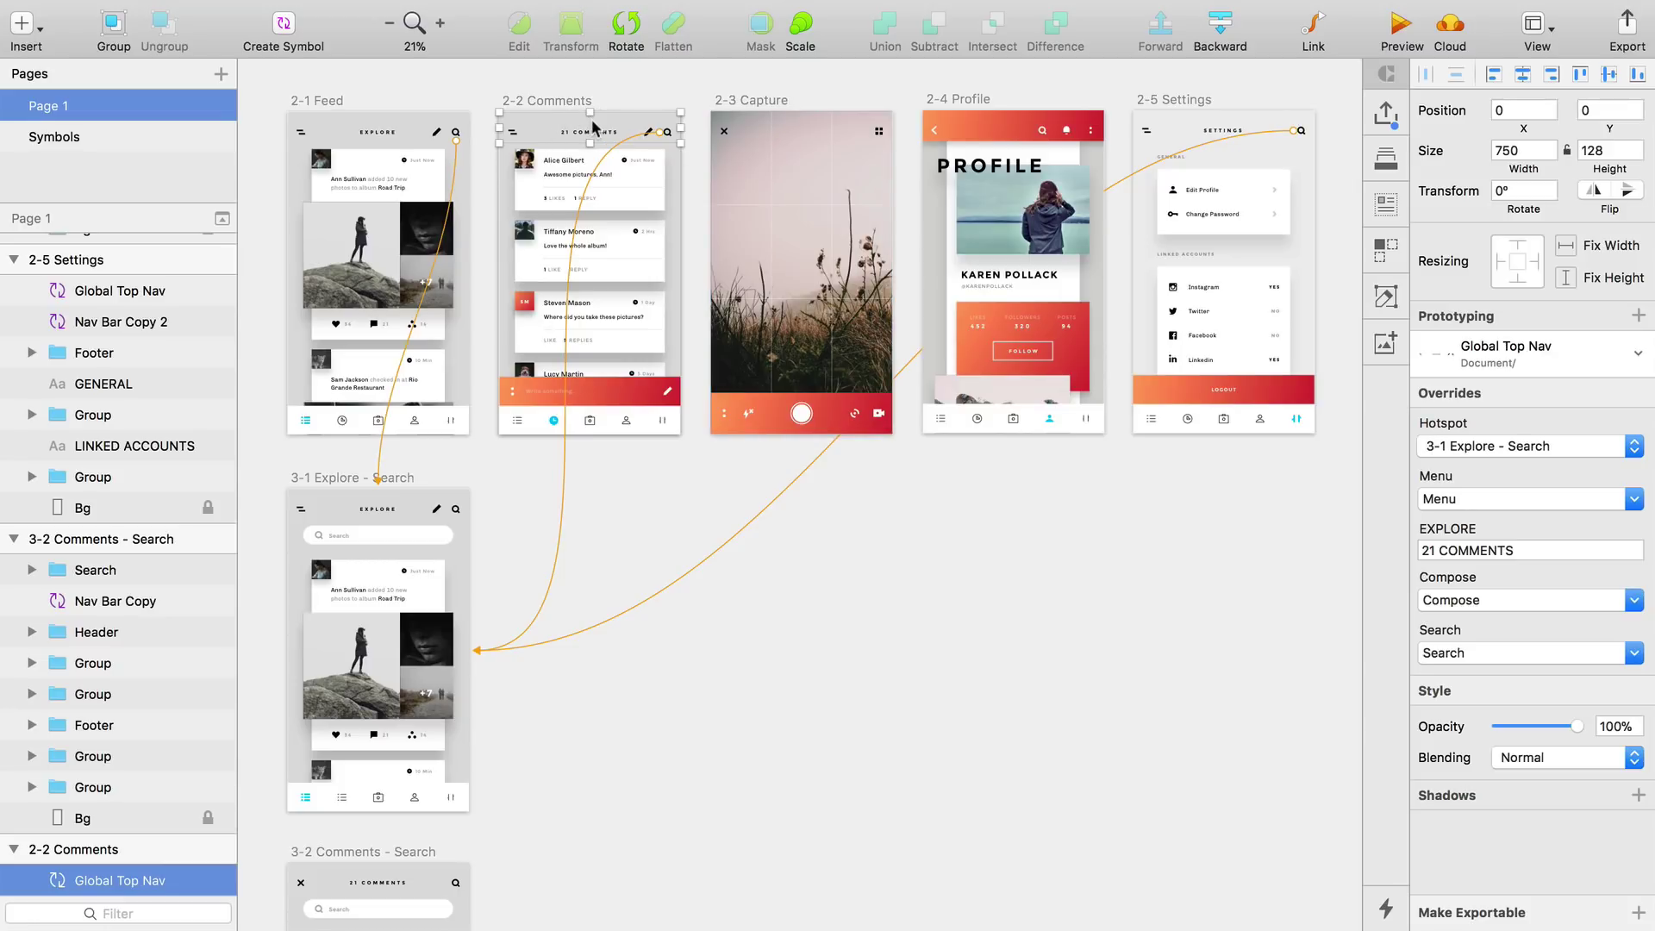
click(1571, 445)
mouse_move(1526, 452)
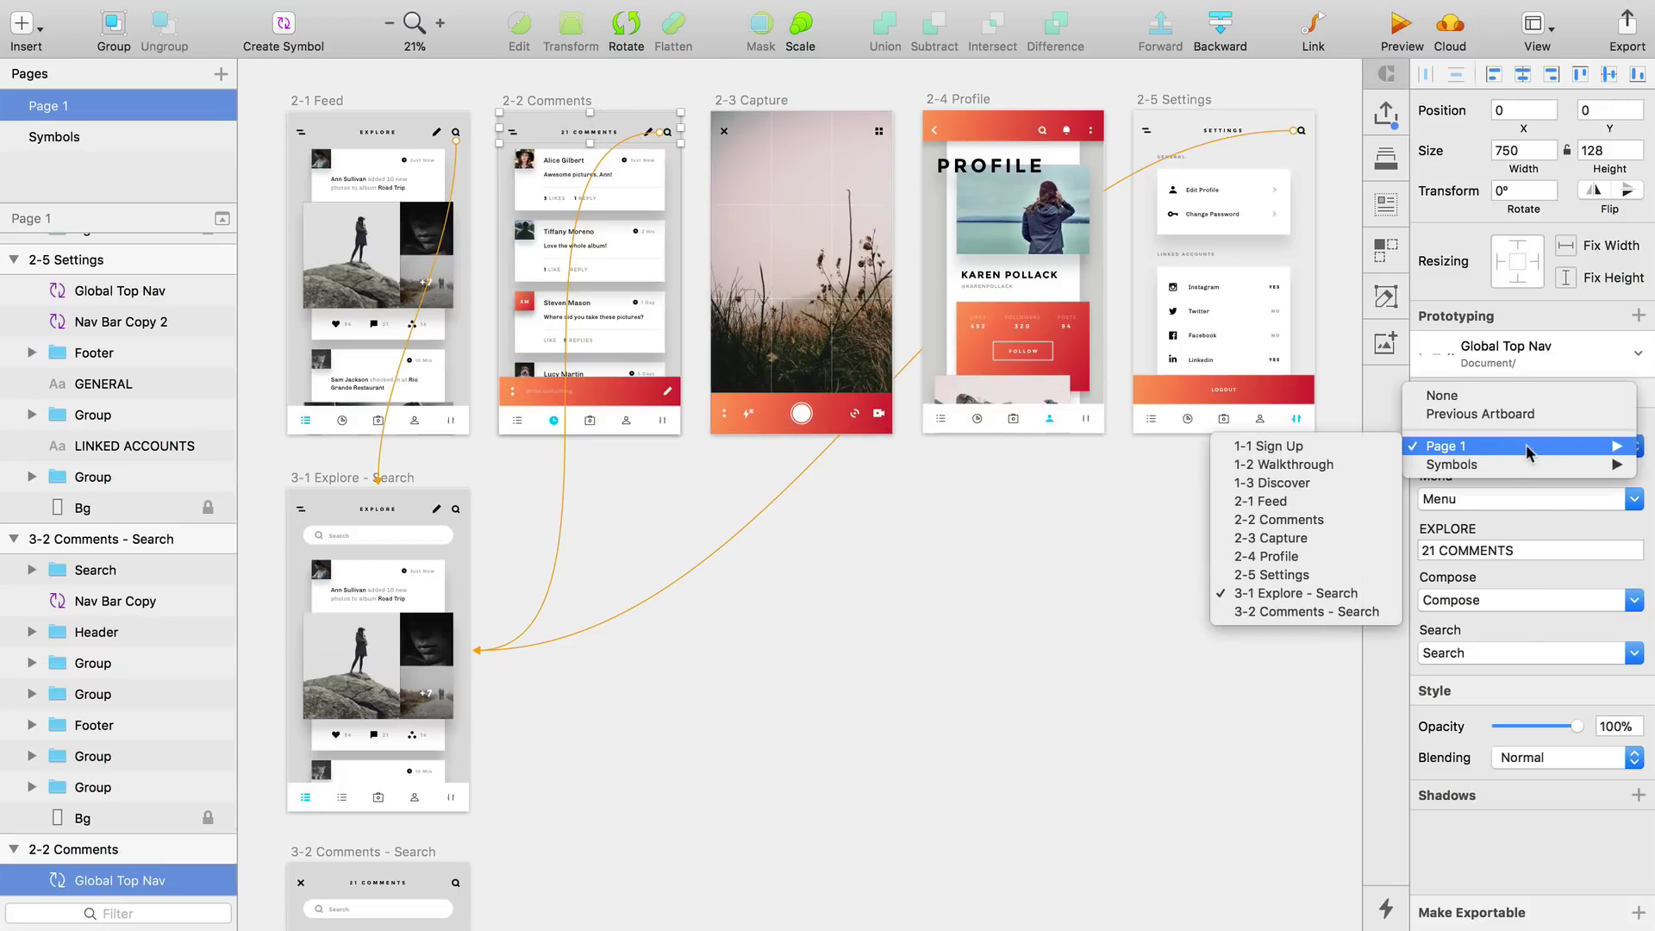
click(1319, 611)
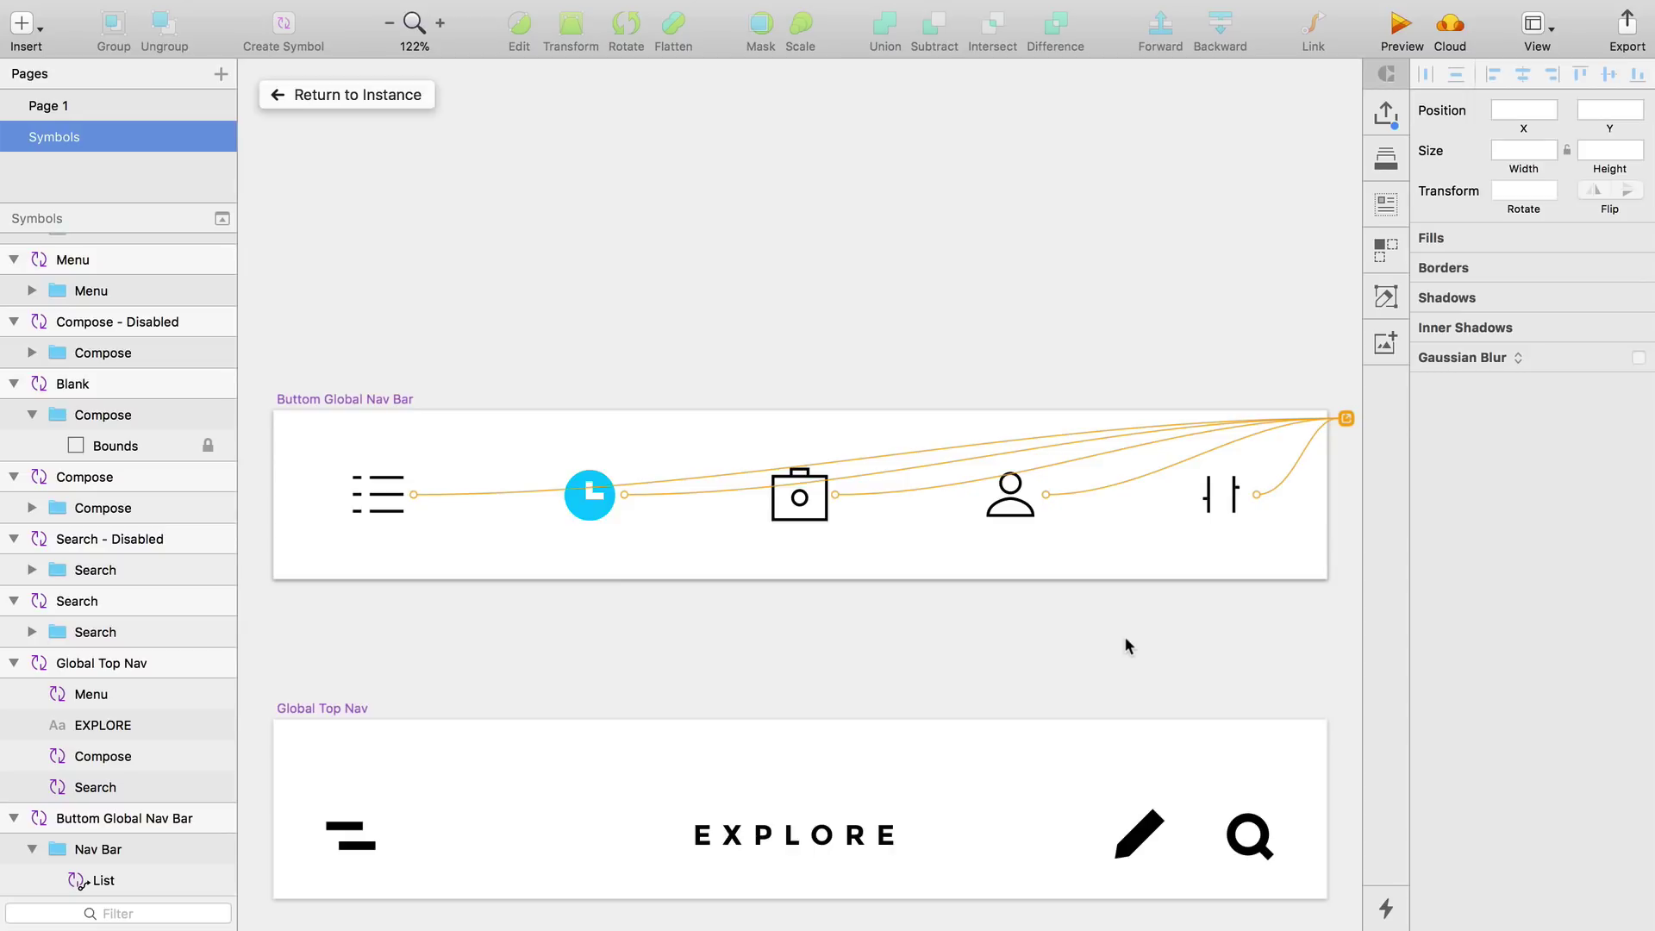
Give the list, clock, camera, profile and settings icons separate hotspot layers, then return to Page 1
click(378, 494)
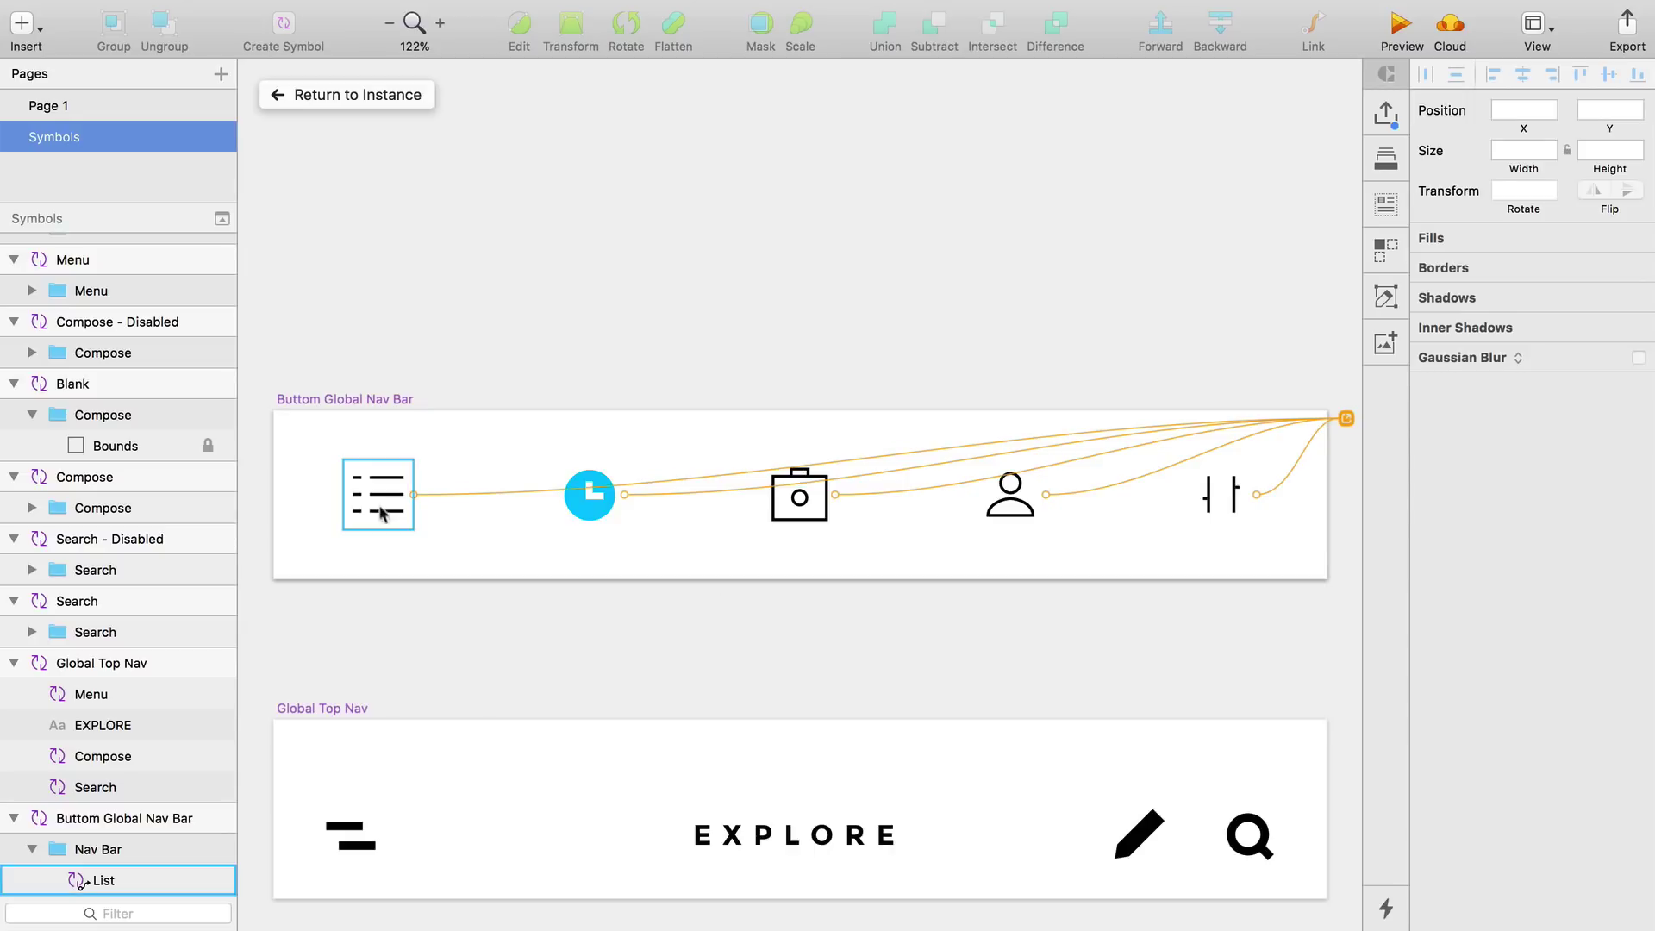
shift+click(573, 500)
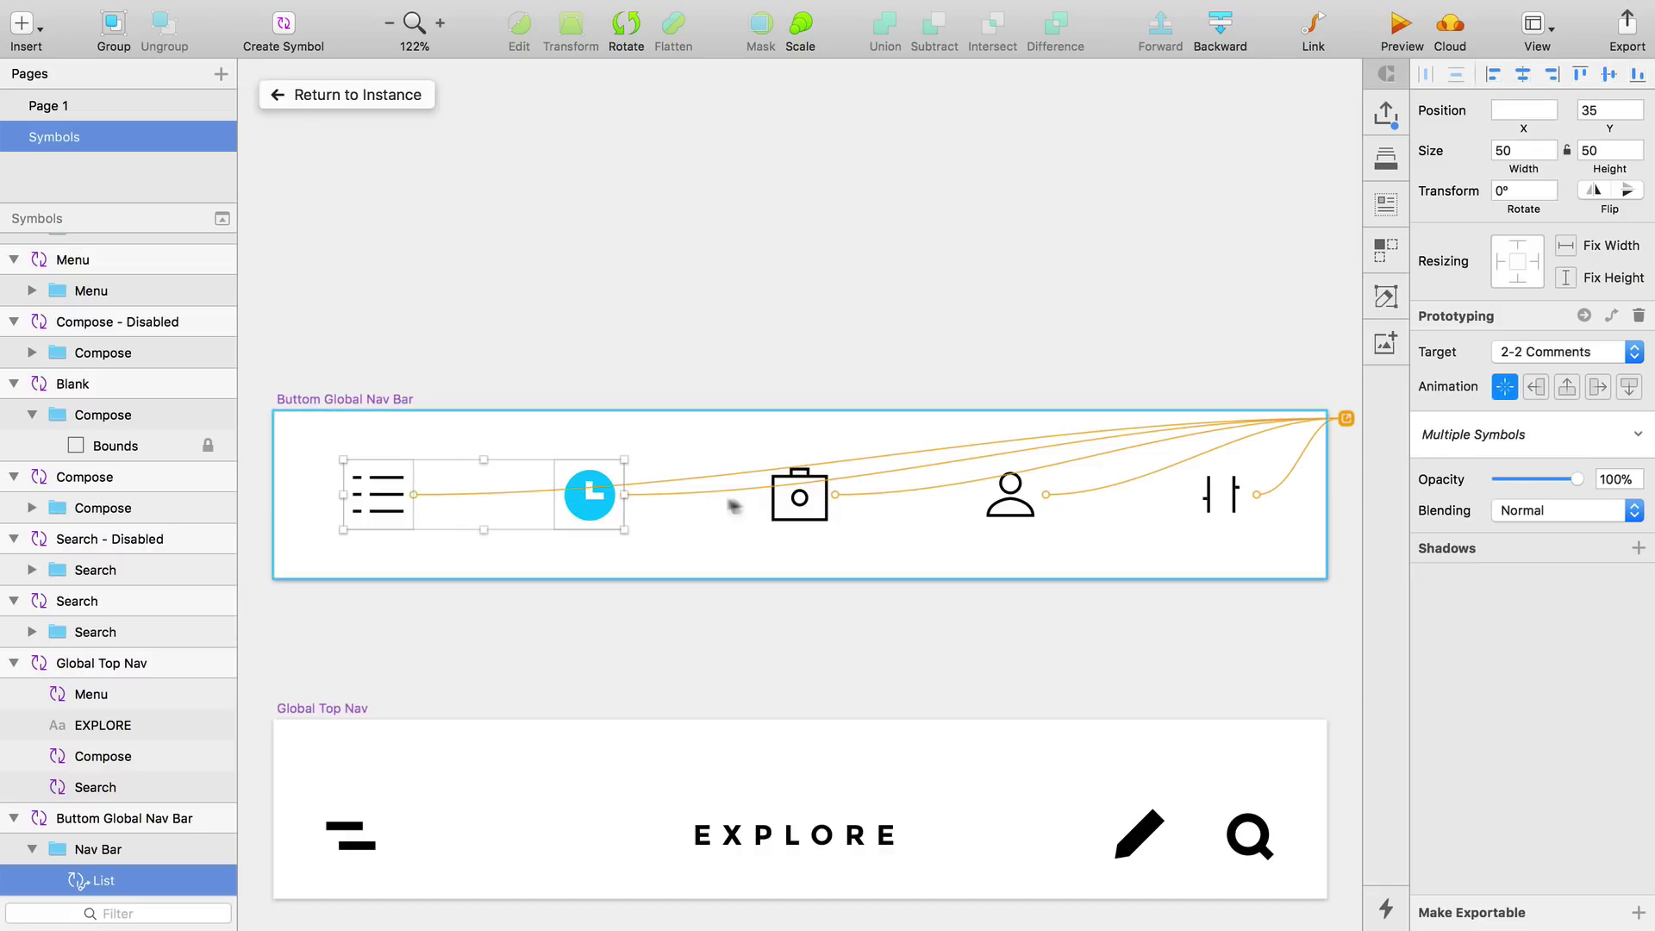
shift+click(785, 500)
shift+click(1015, 496)
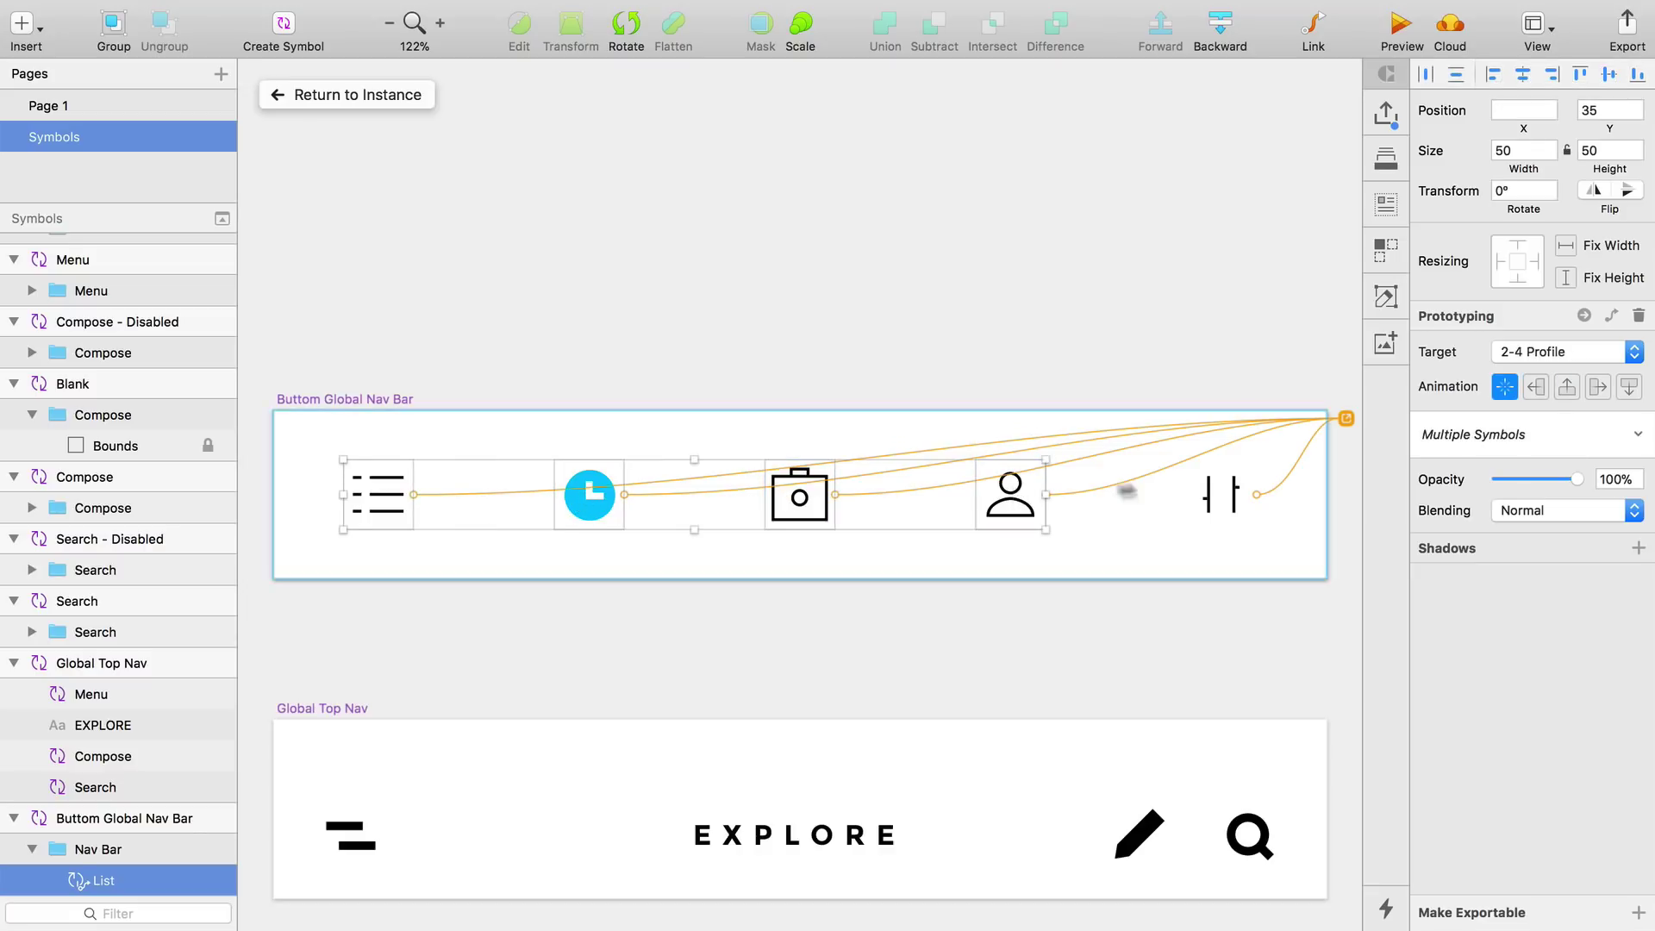
shift+click(1225, 493)
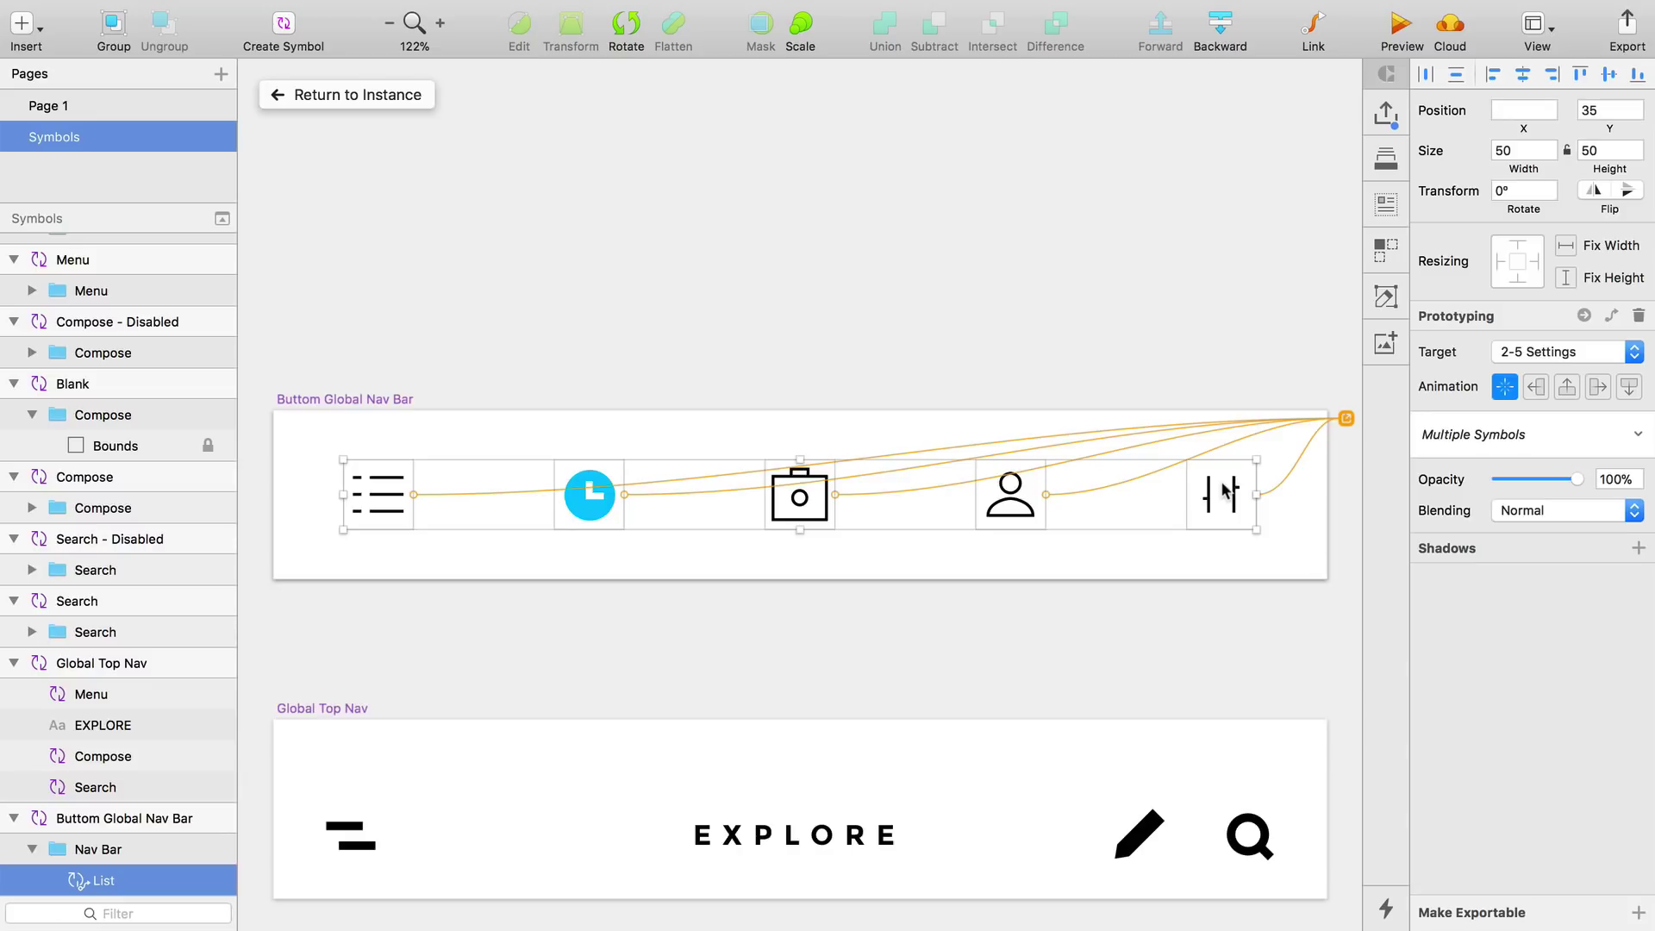
click(1612, 317)
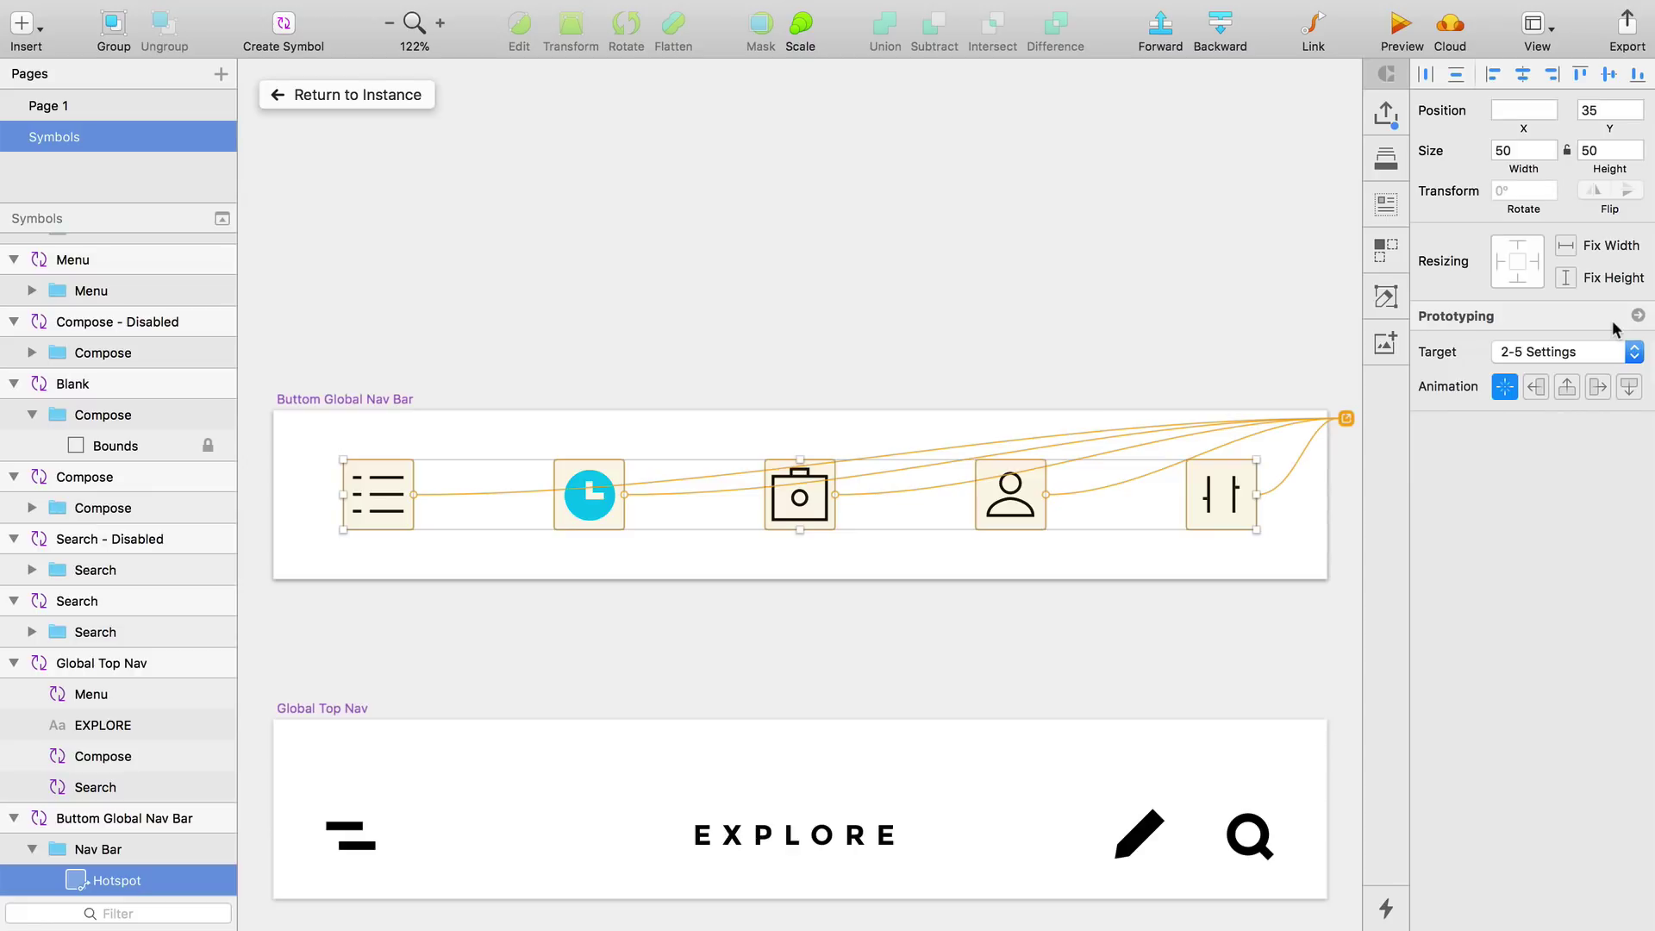
click(1053, 303)
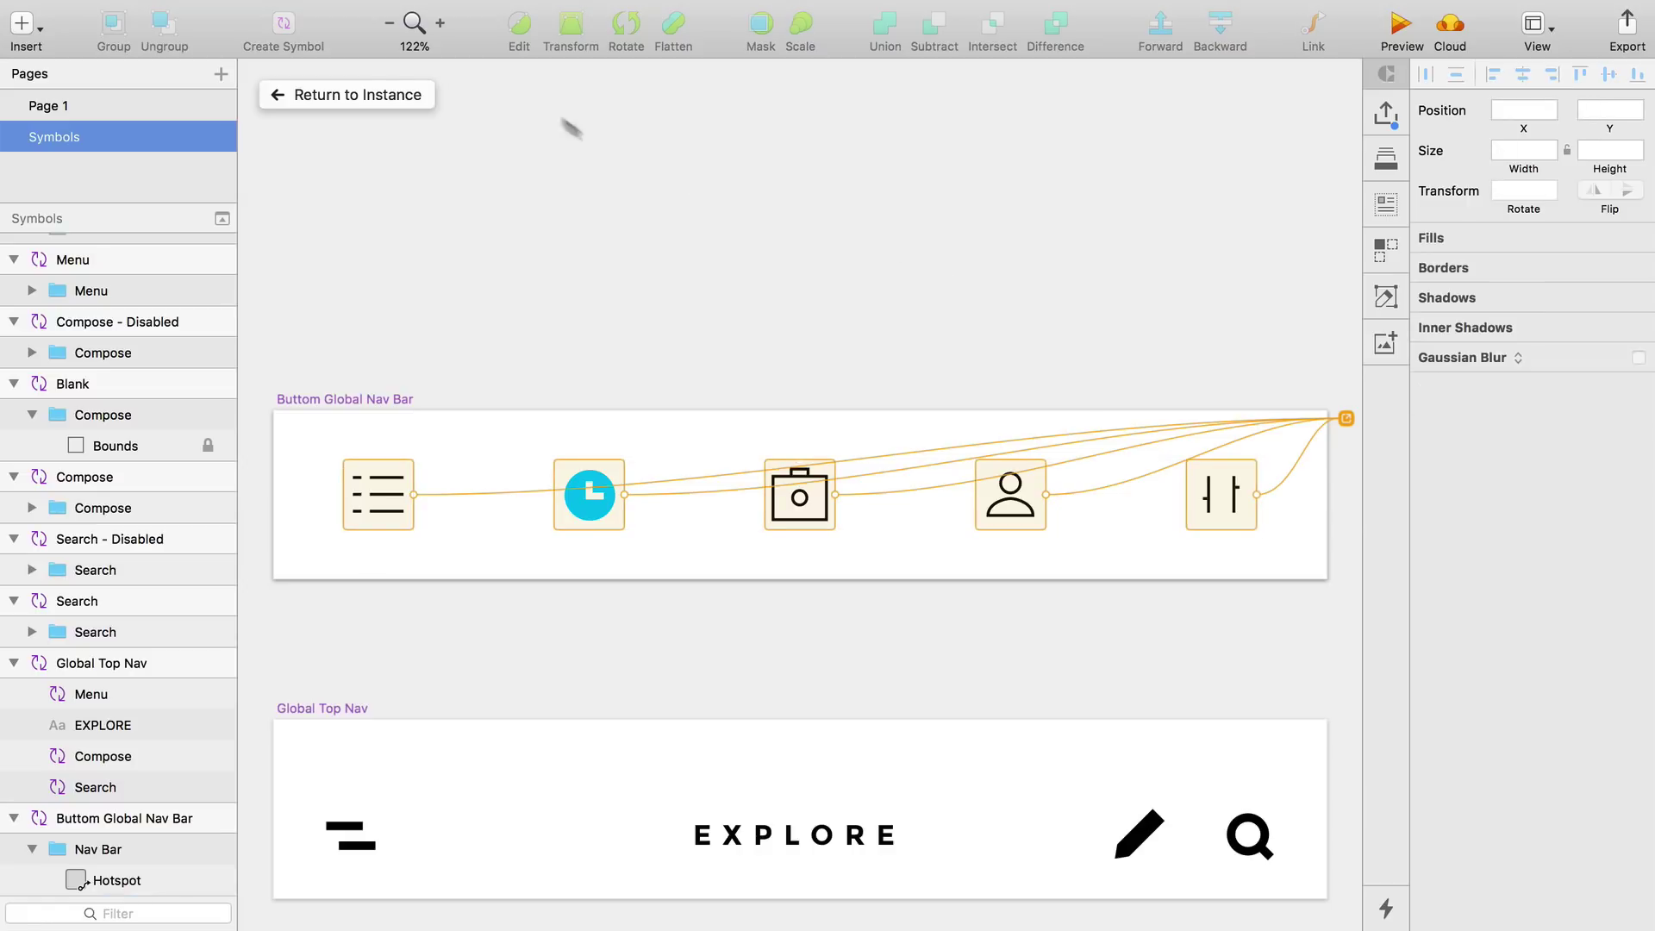
click(390, 92)
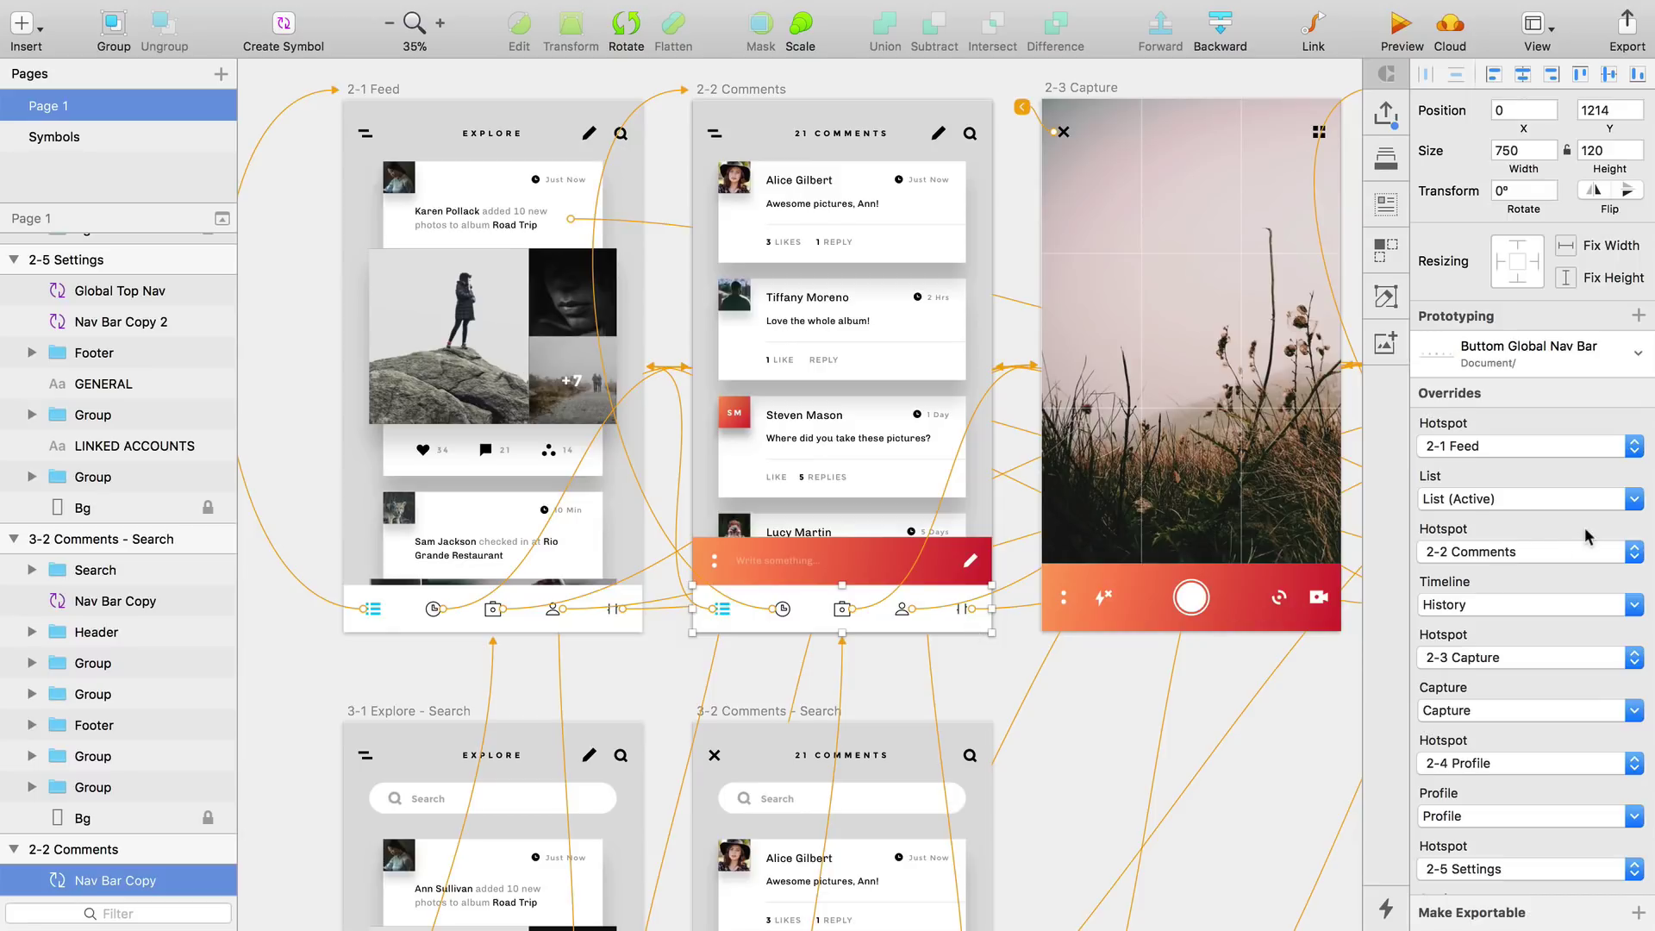
scroll(1584, 534, down, 5)
scroll(1584, 526, up, 3)
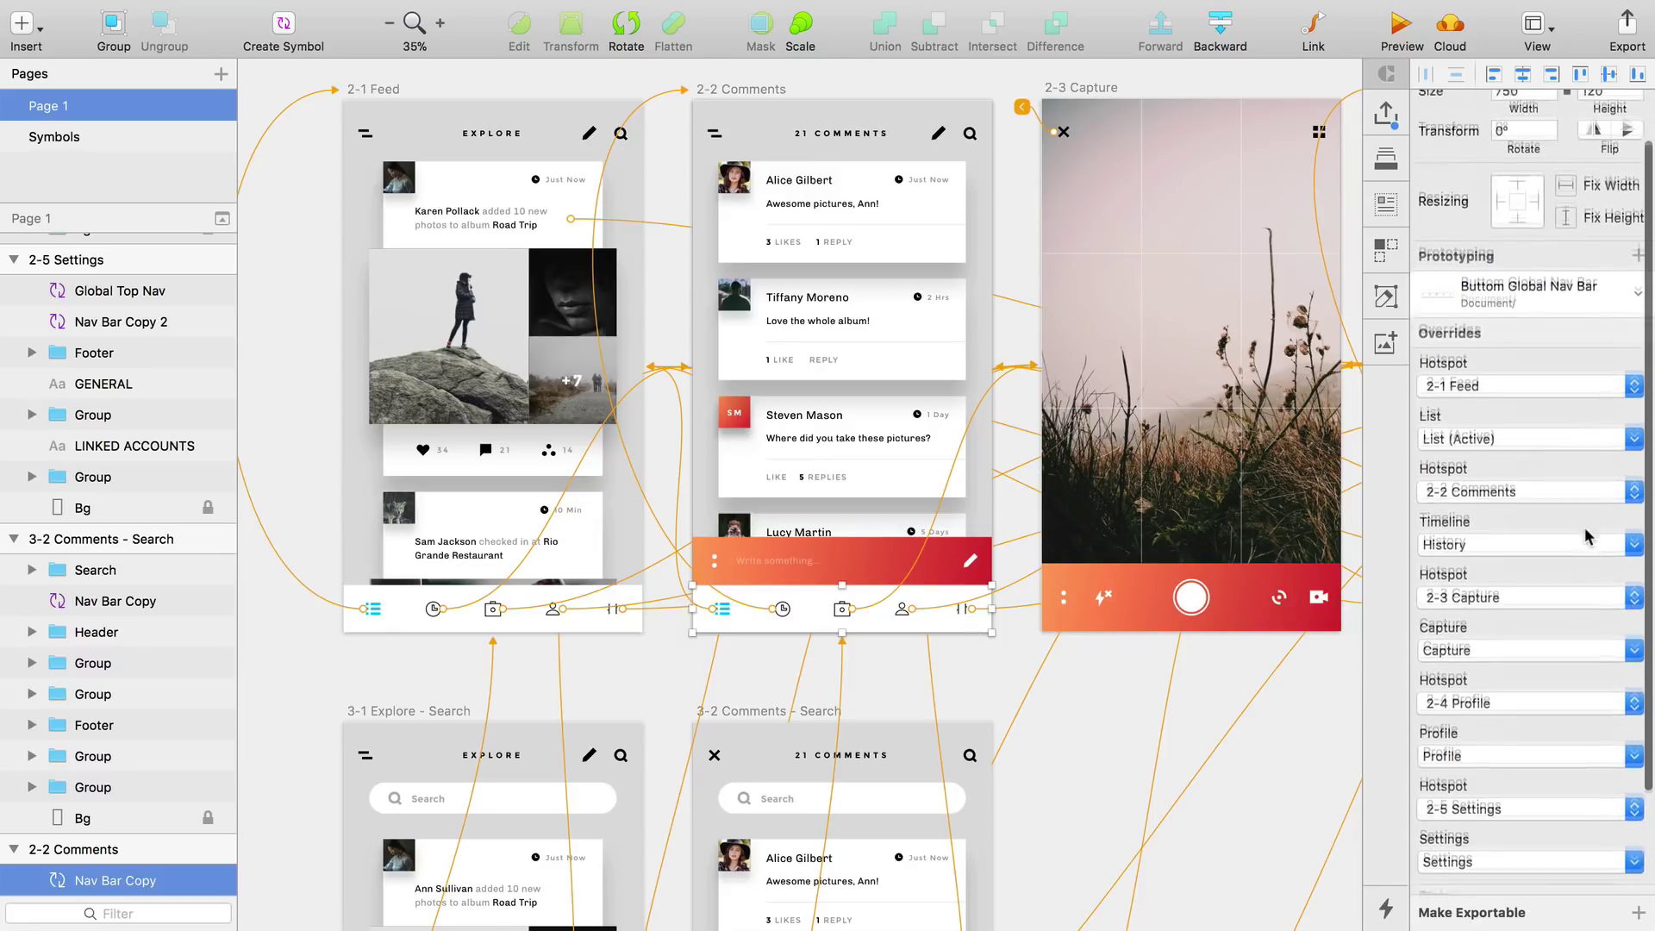
scroll(1585, 526, down, 3)
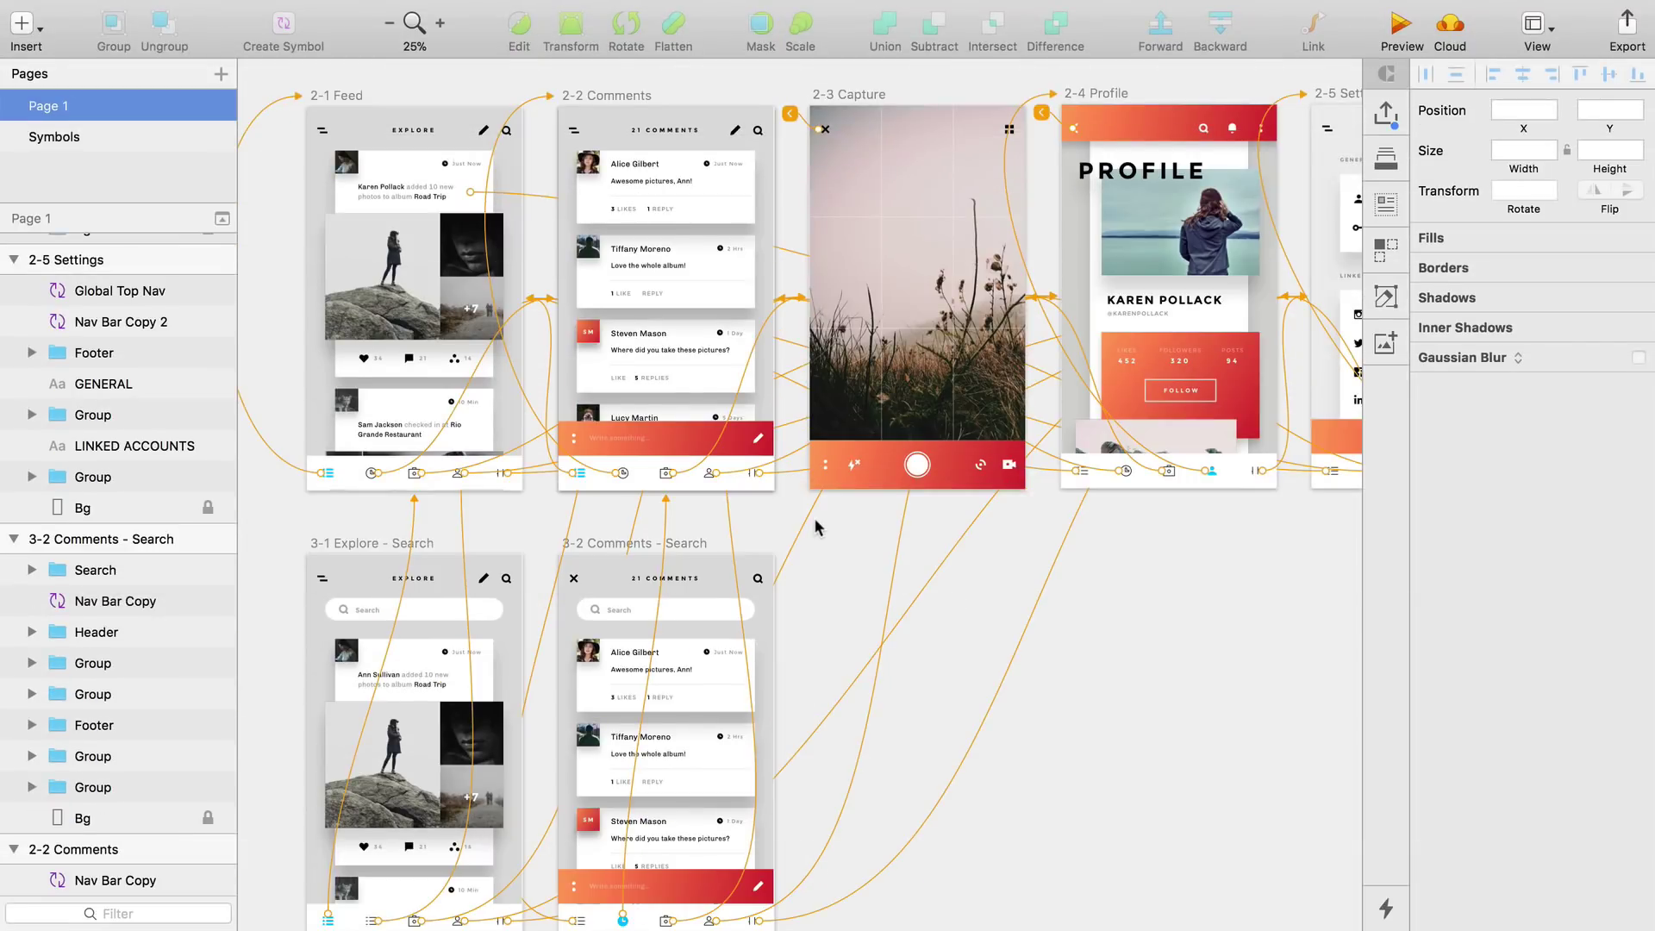
scroll(793, 431, up, 1)
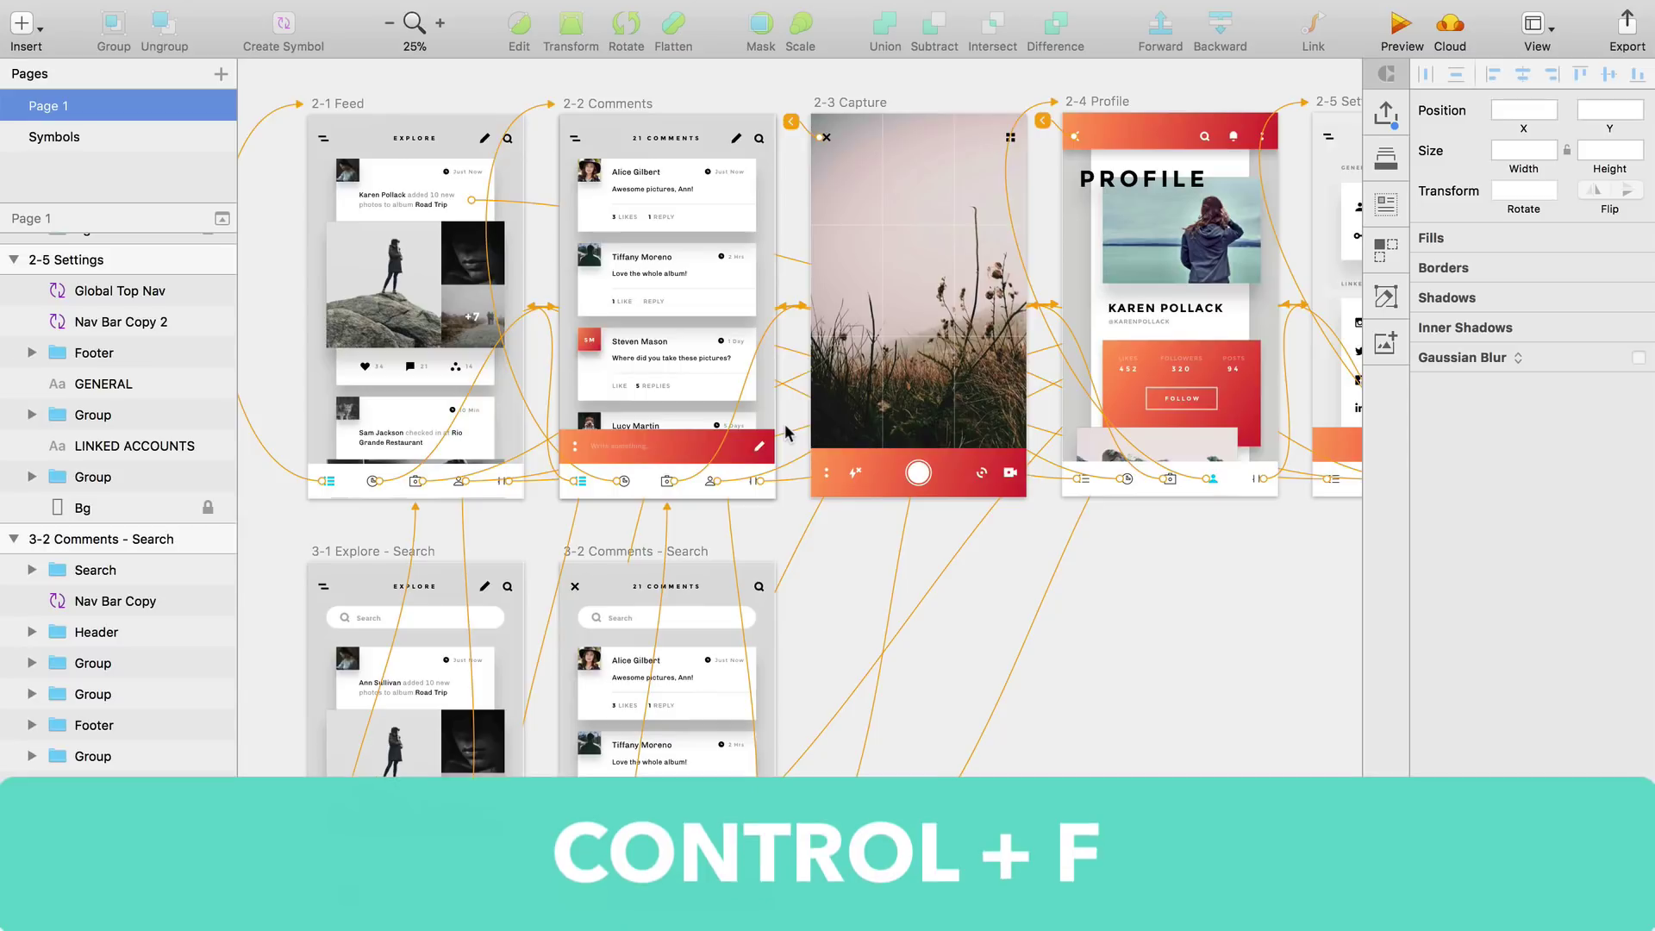
Toggle the prototype link lines with Control+F, pressing it twice
key(ctrl+f)
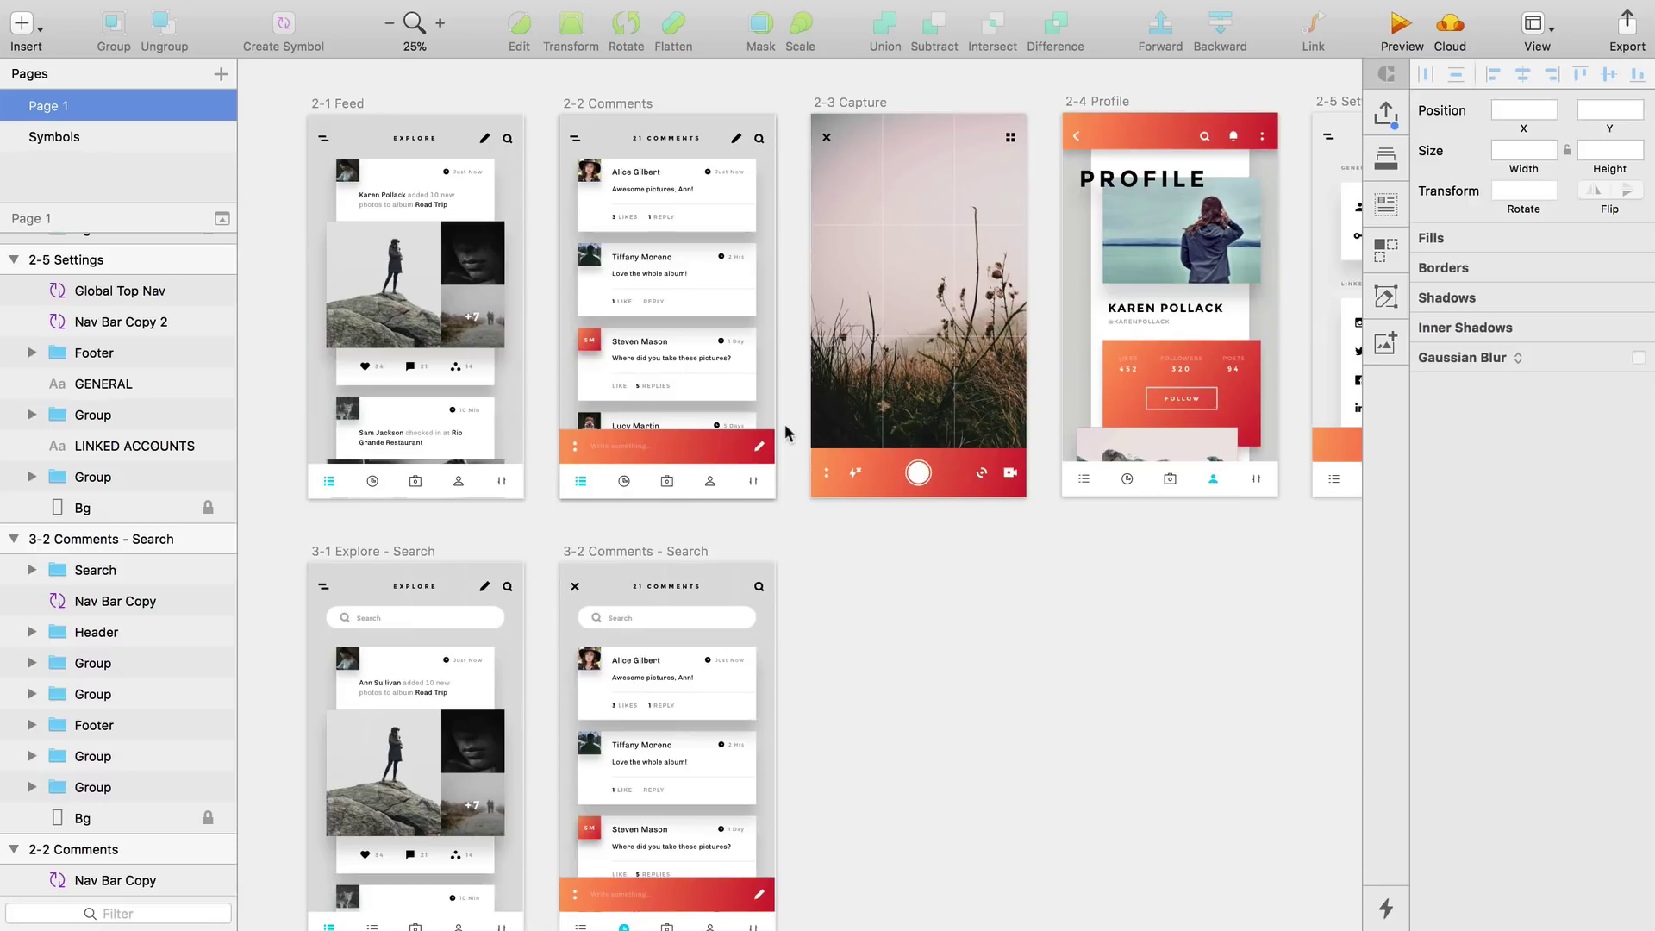
key(ctrl+f)
key(ctrl+f)
key(ctrl+f)
key(ctrl+f)
Select the 2-2 Comments, 2-3 Capture and 2-4 Profile artboards to reveal each one's links
click(620, 113)
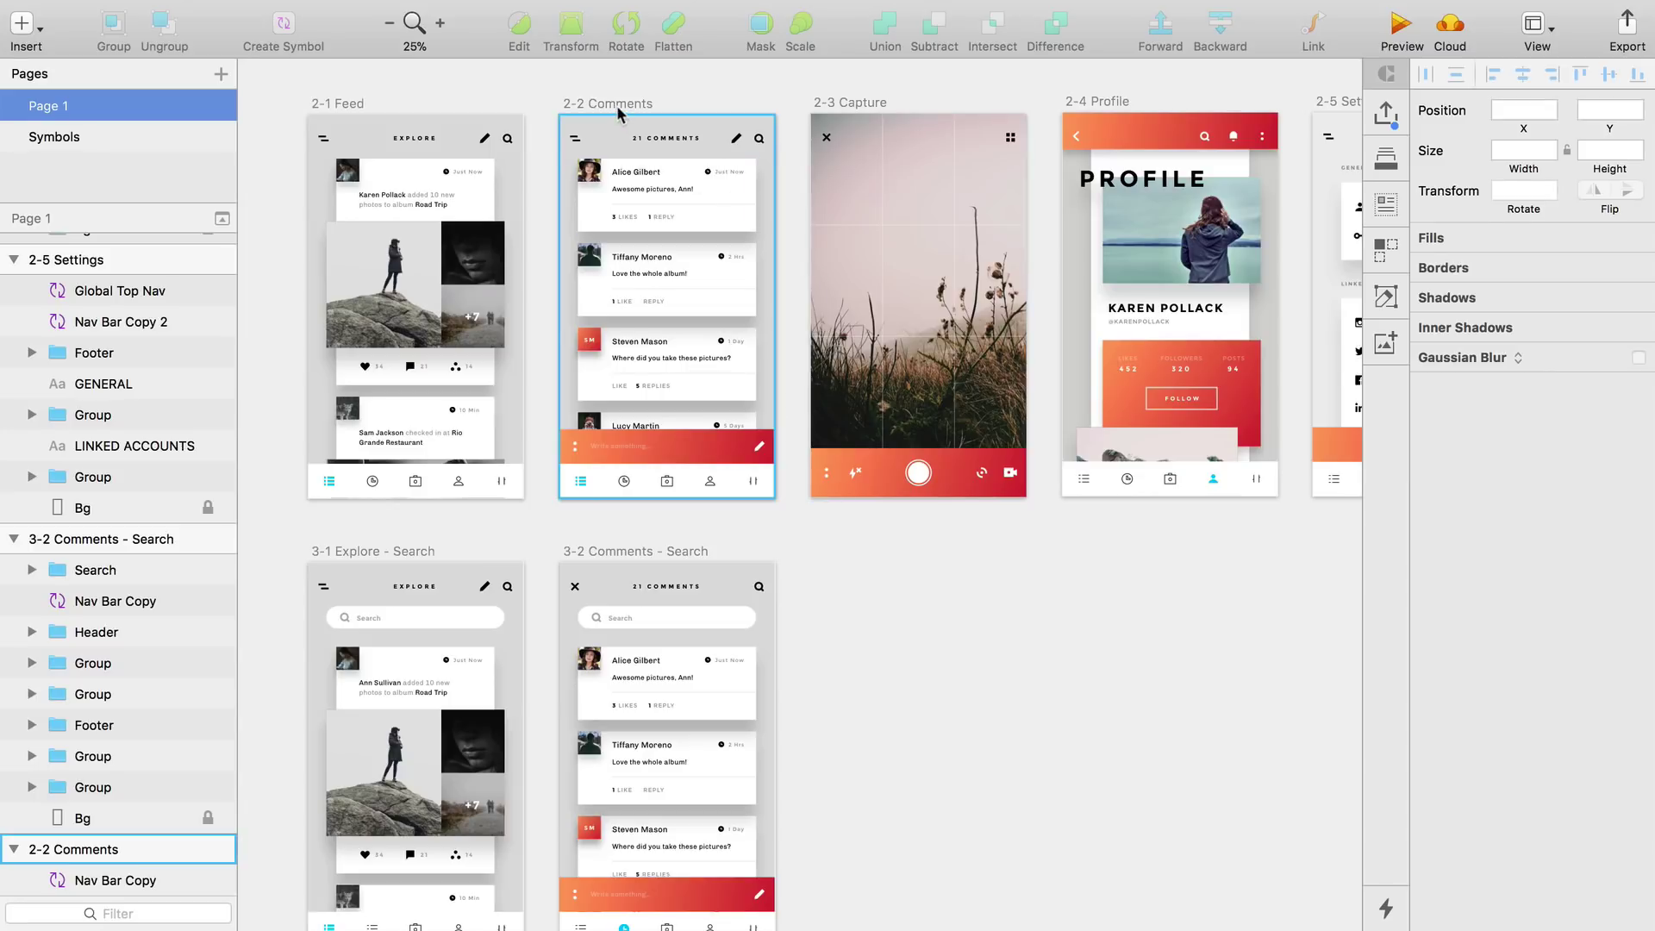
click(849, 117)
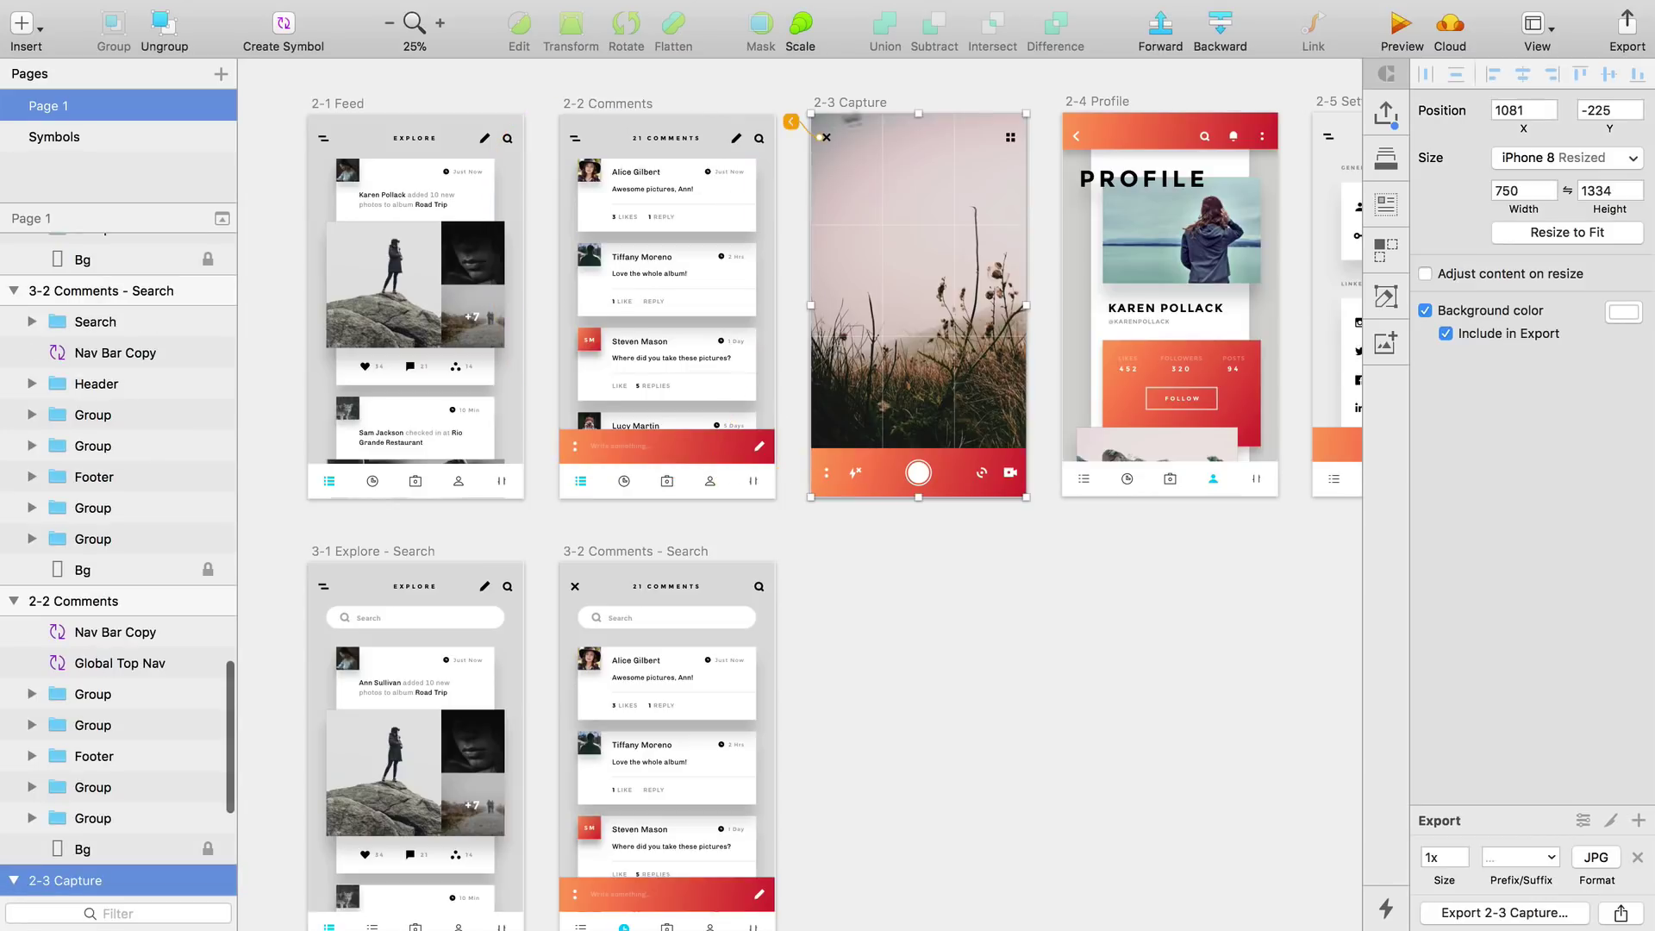
click(1125, 105)
click(862, 115)
click(651, 111)
Select the 2-2 Comments bottom nav bar to display only its five tab links
click(712, 482)
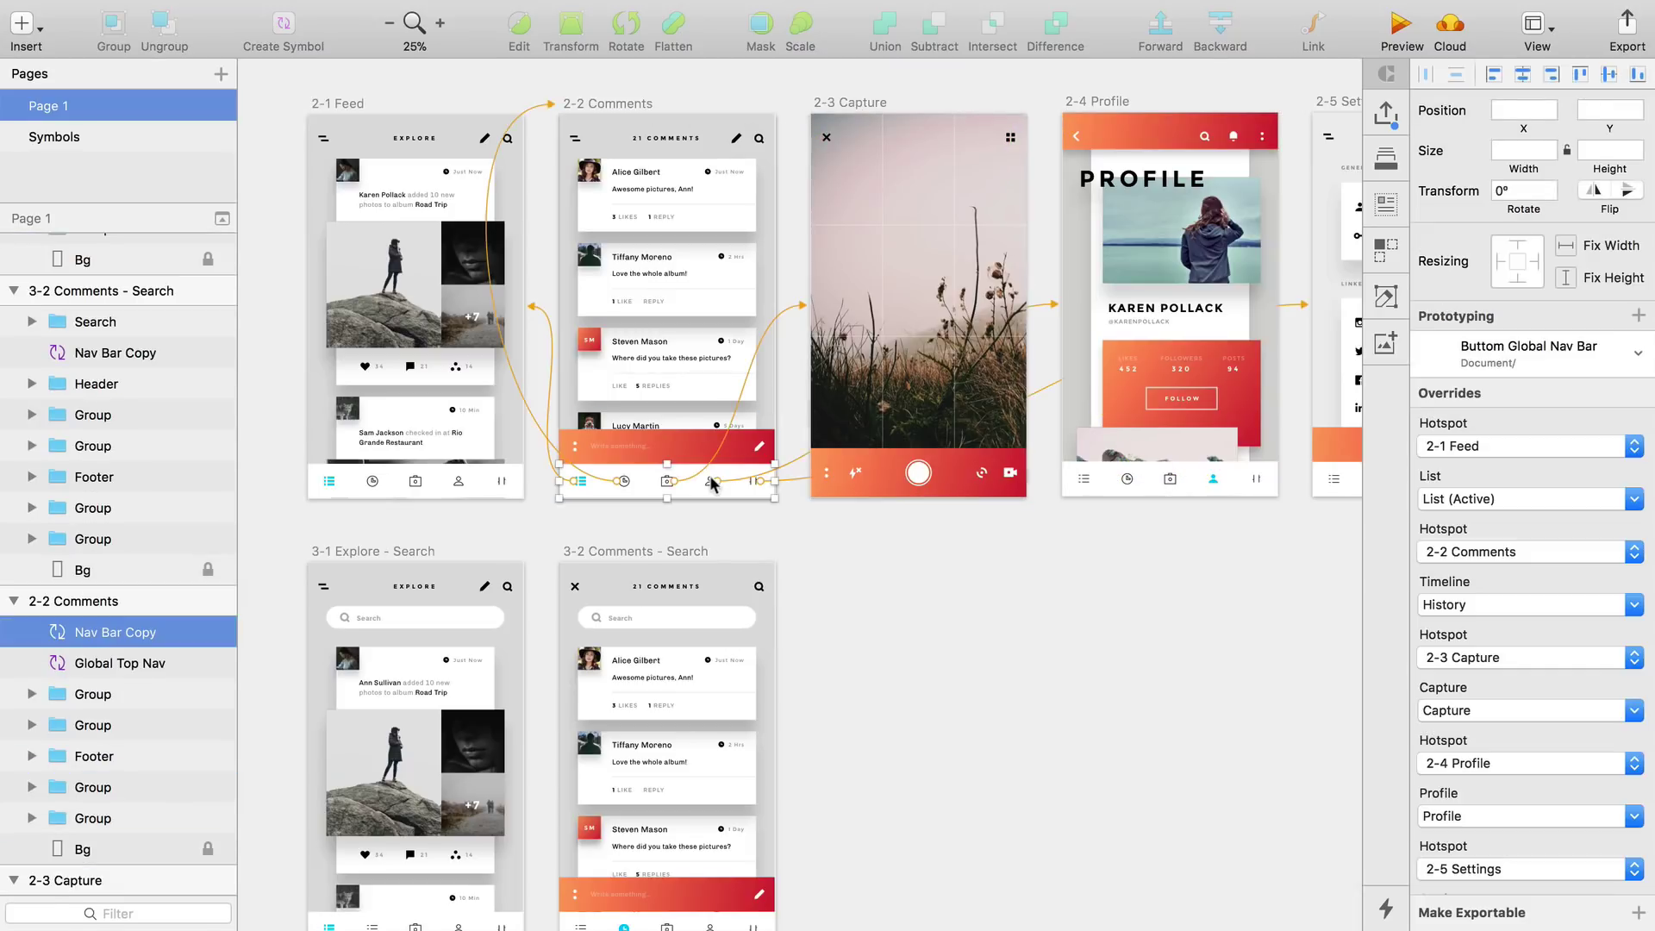
click(690, 371)
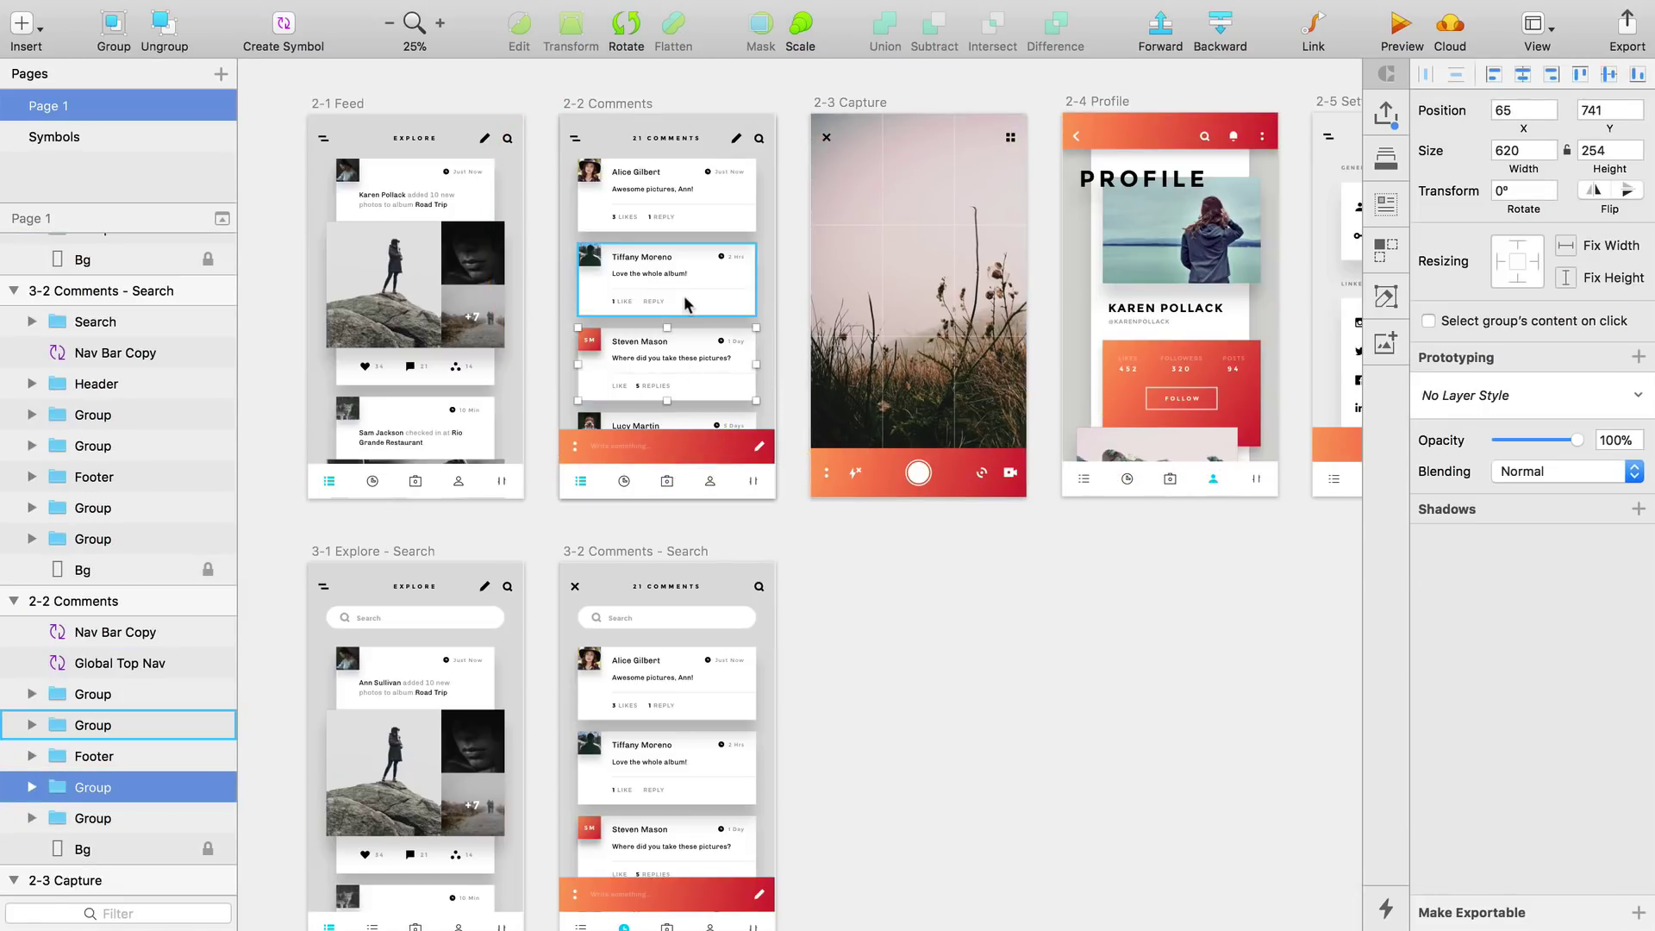
click(690, 306)
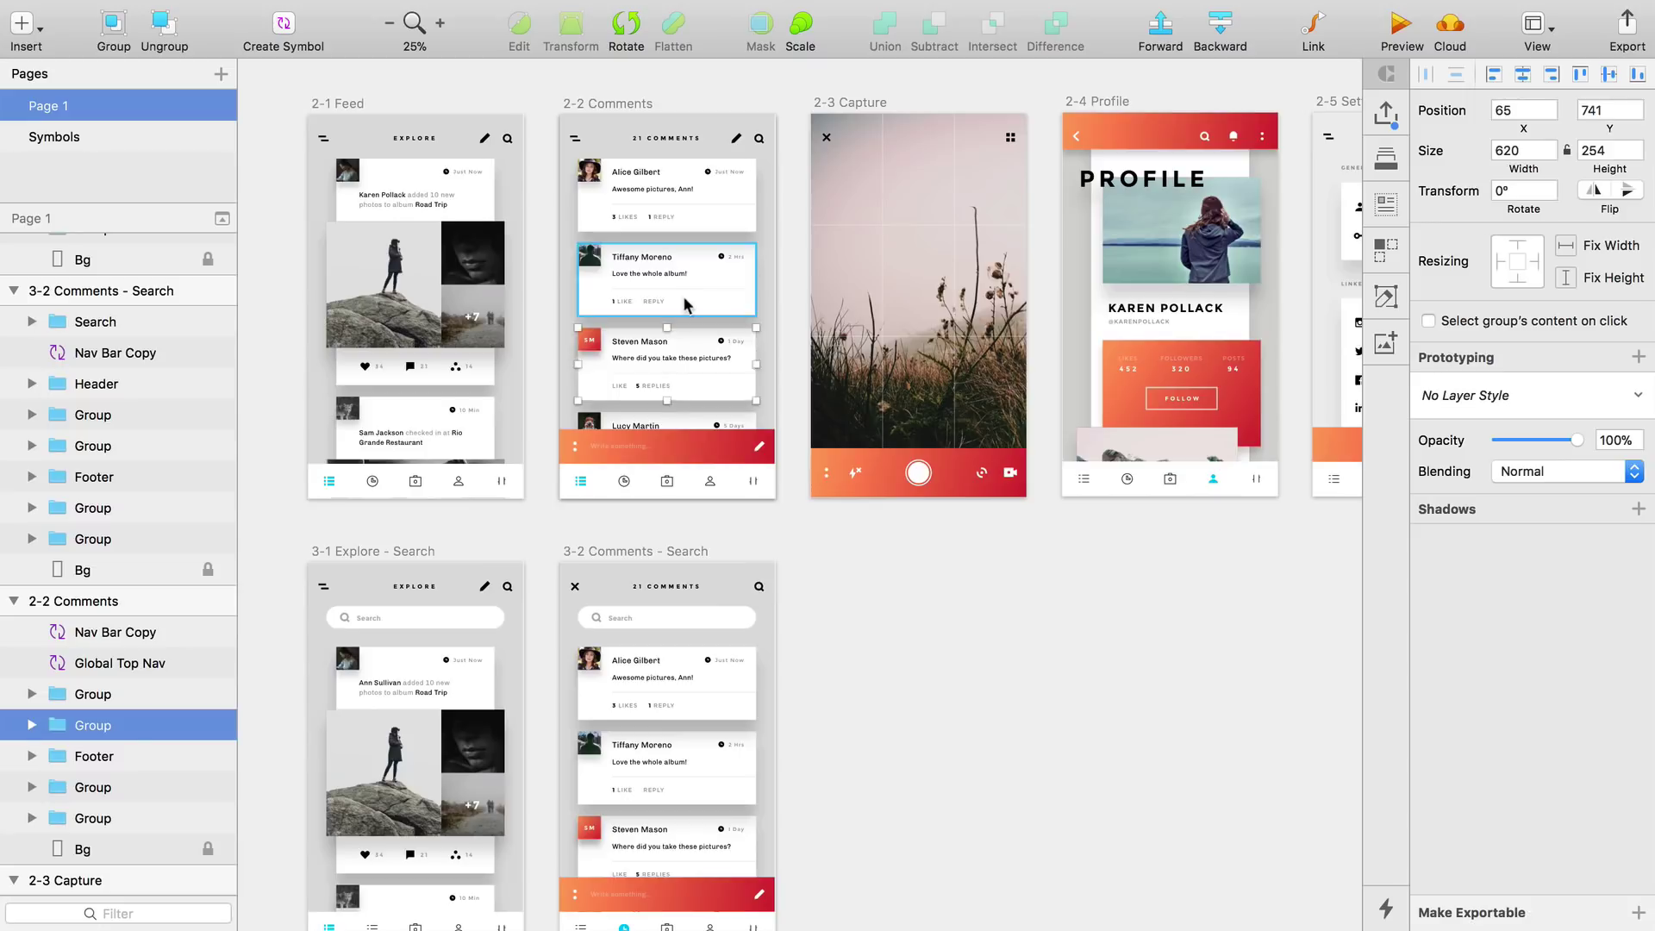
click(683, 477)
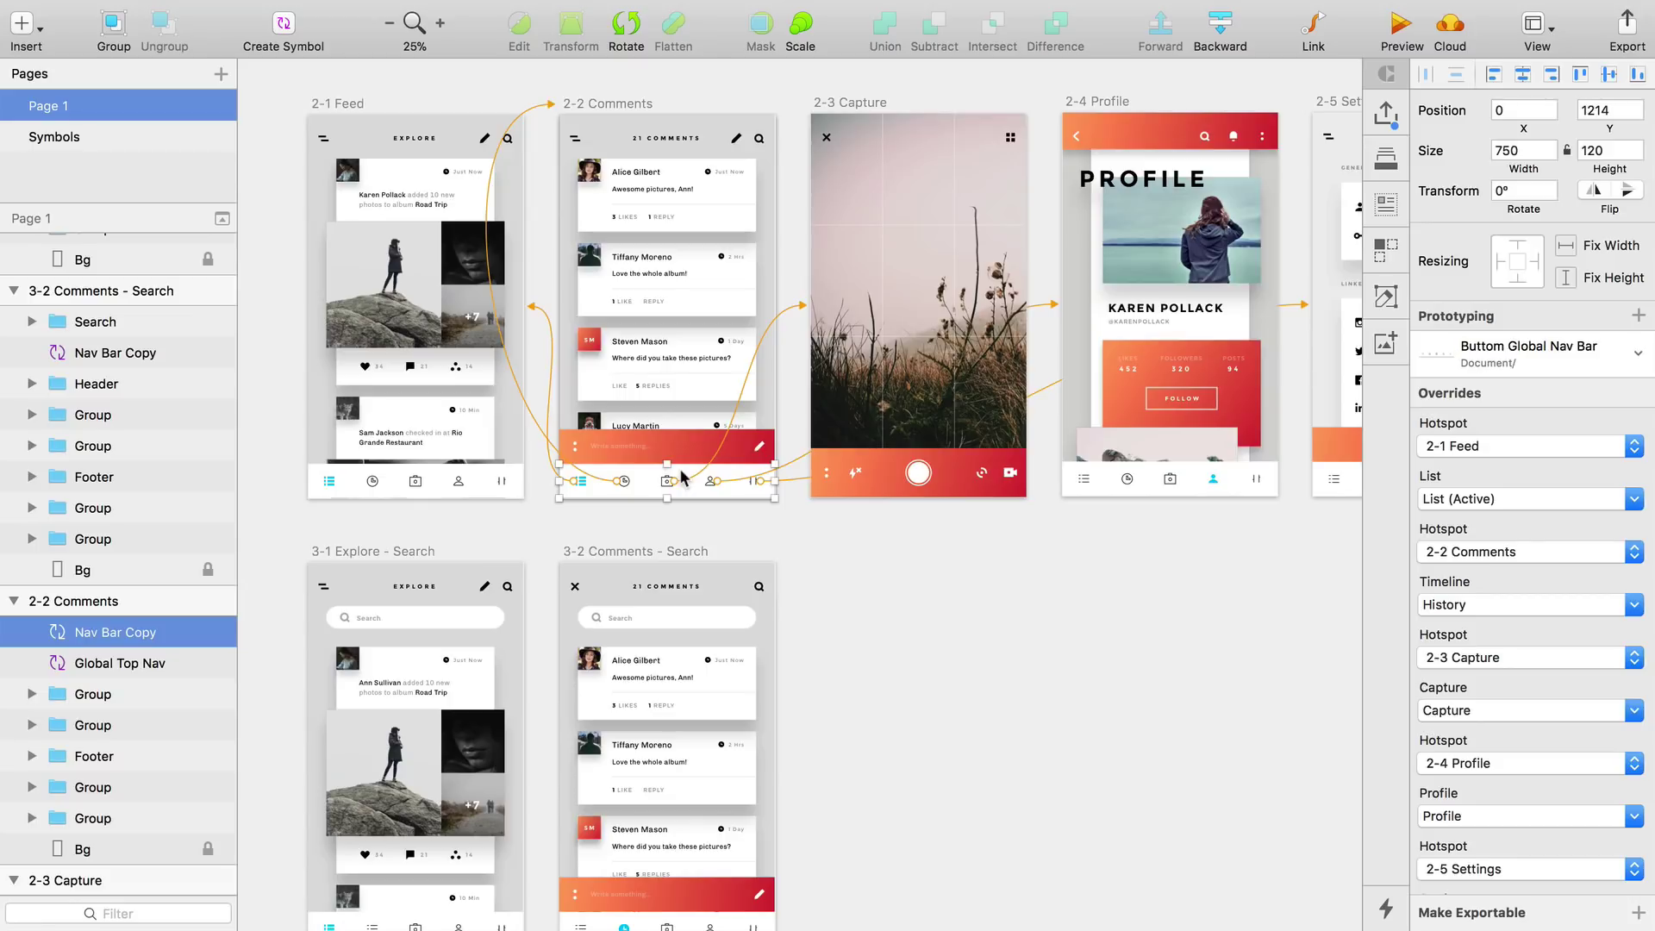
click(624, 108)
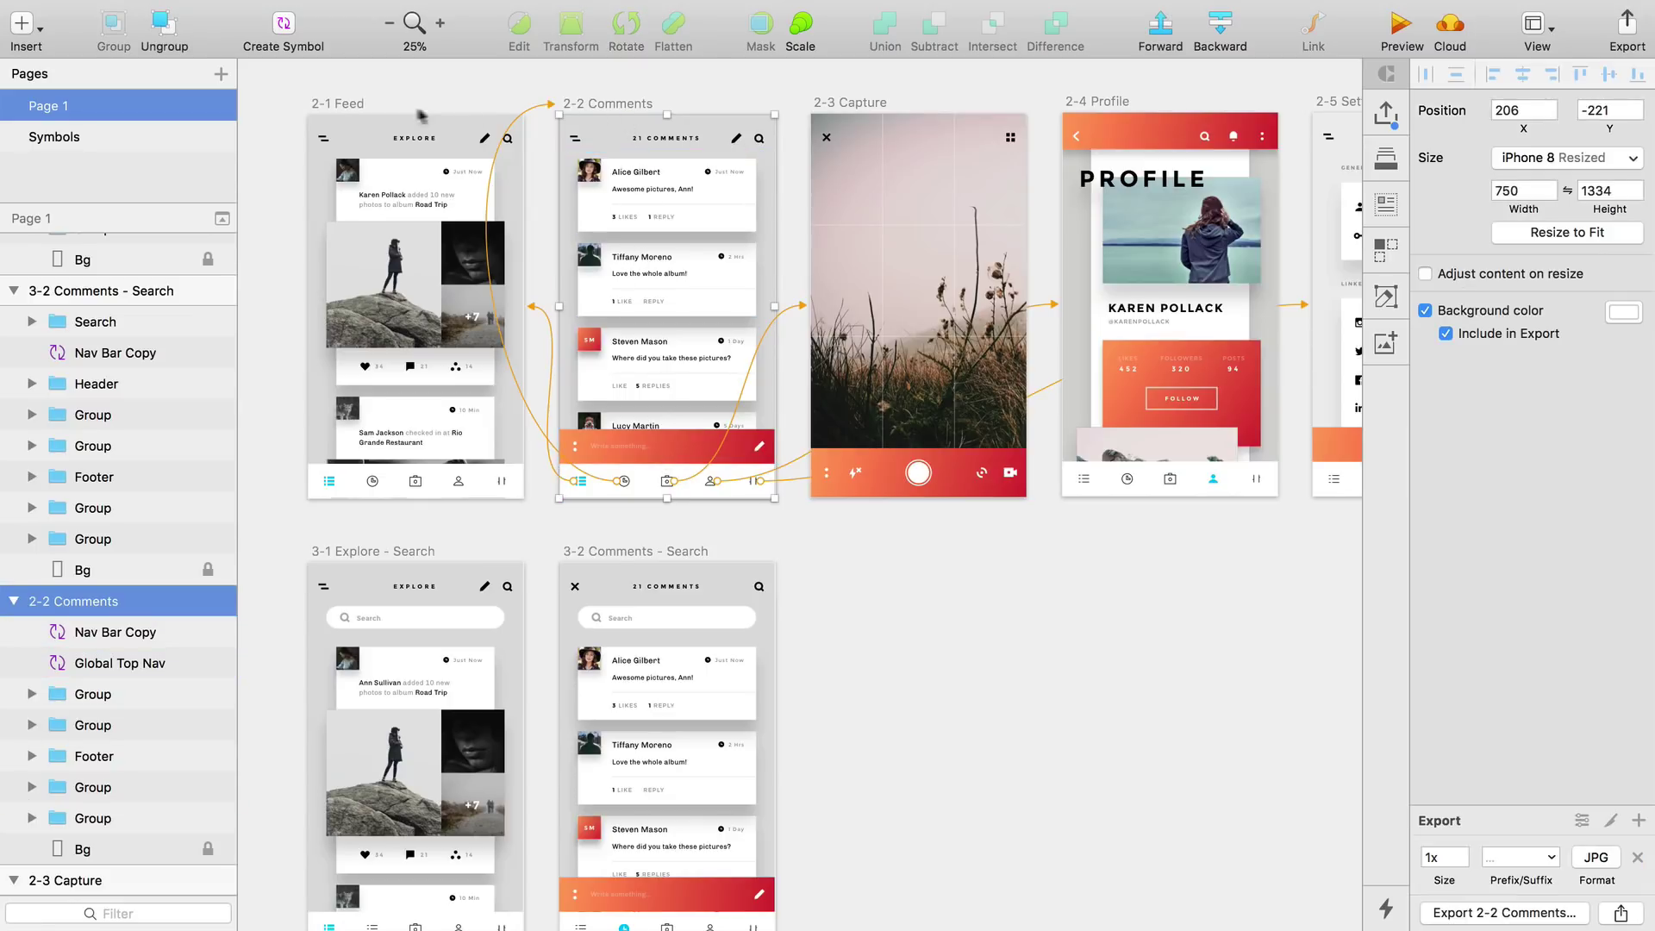
click(351, 105)
click(629, 105)
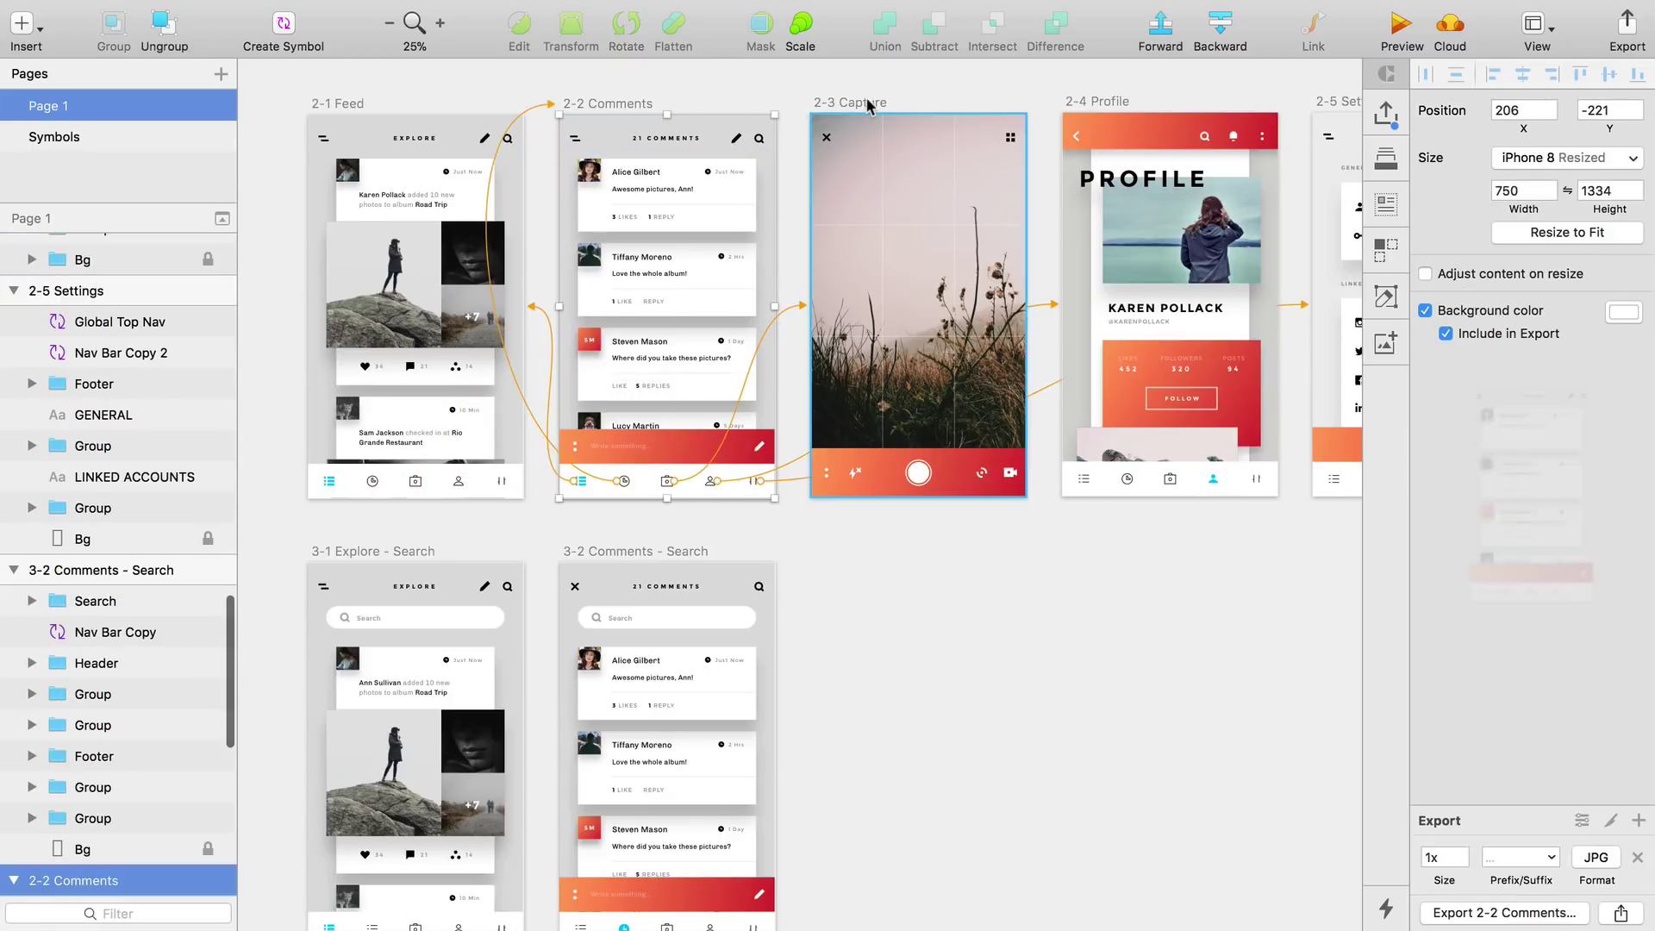
click(868, 105)
shift+click(636, 105)
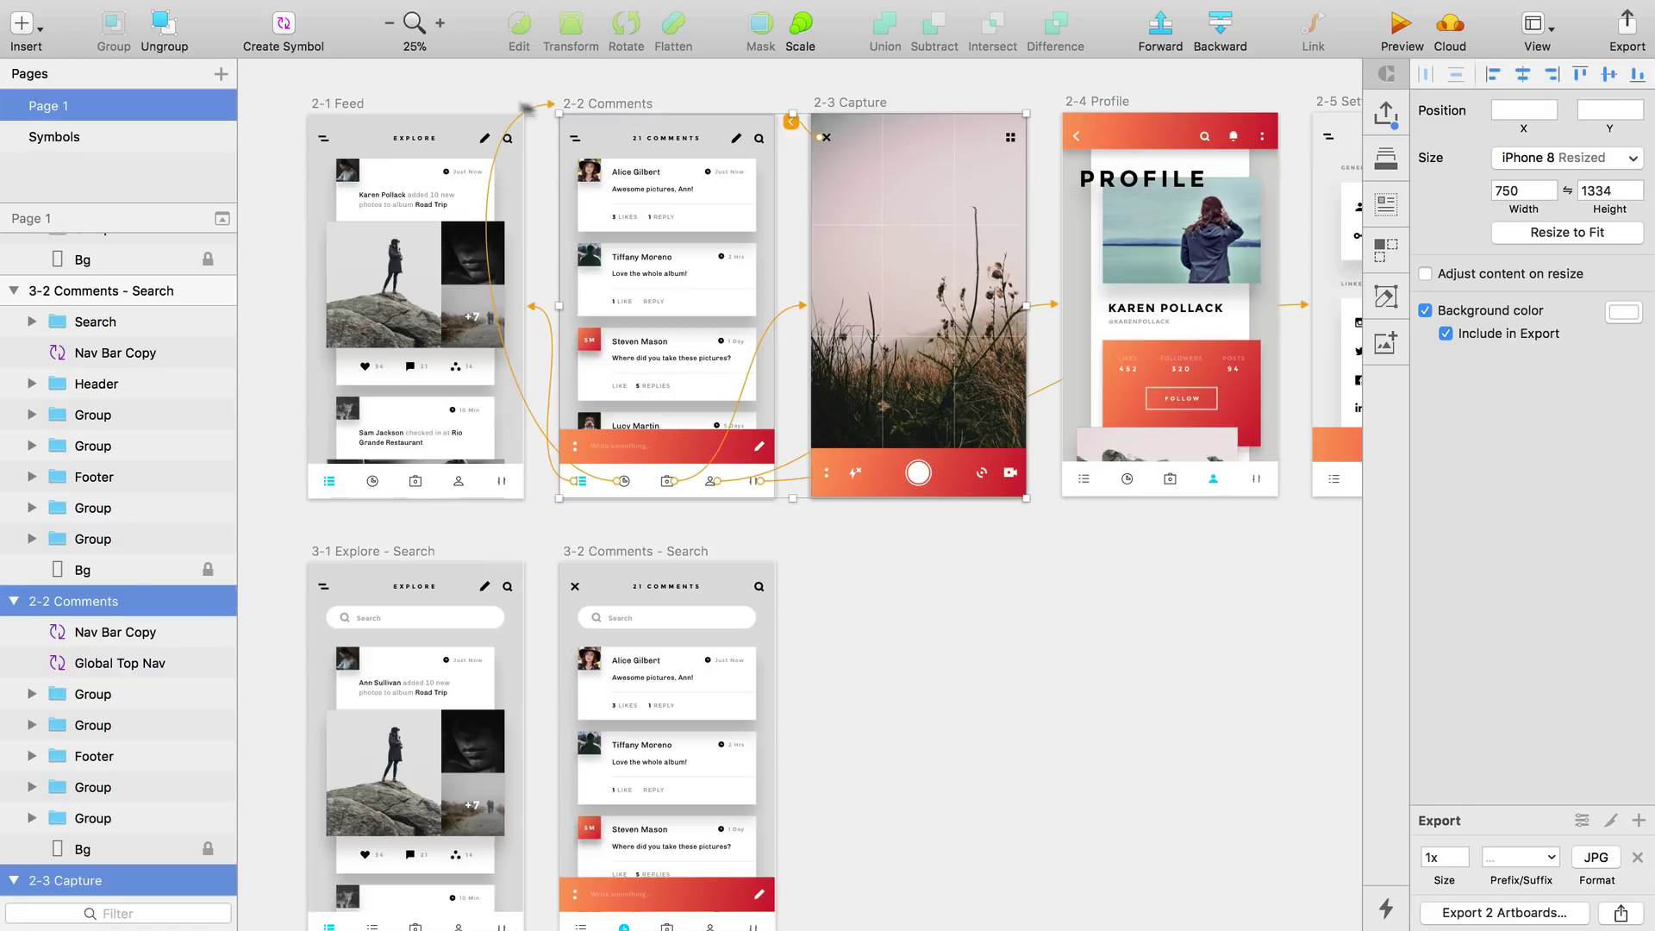
shift+click(348, 105)
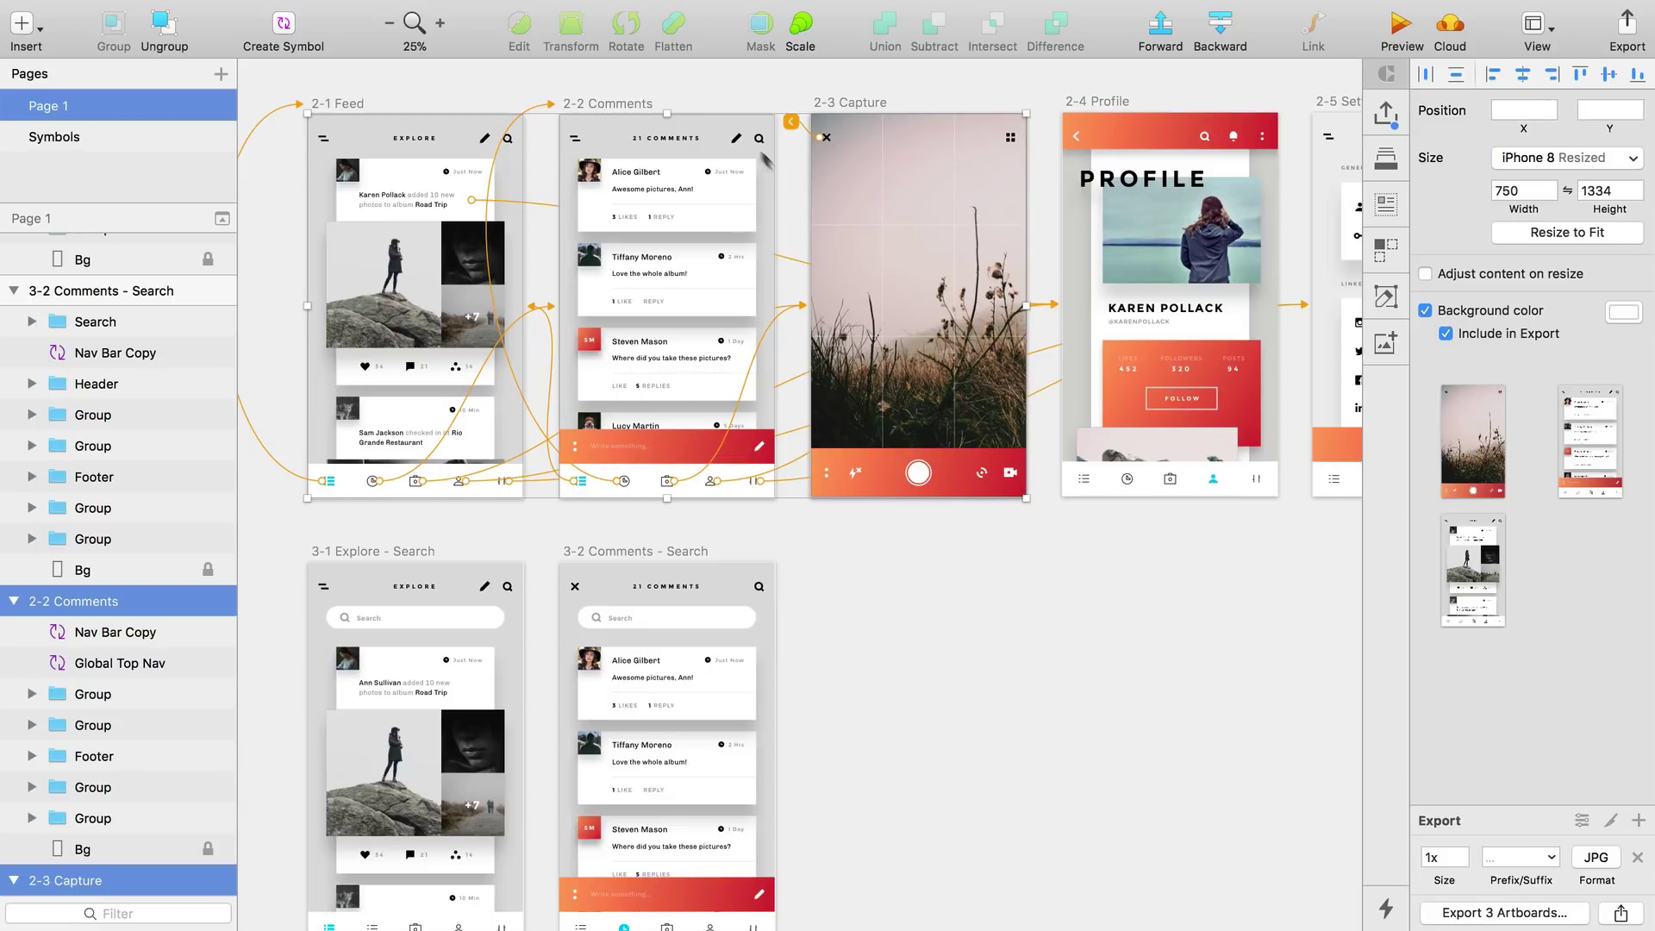
click(721, 97)
click(638, 483)
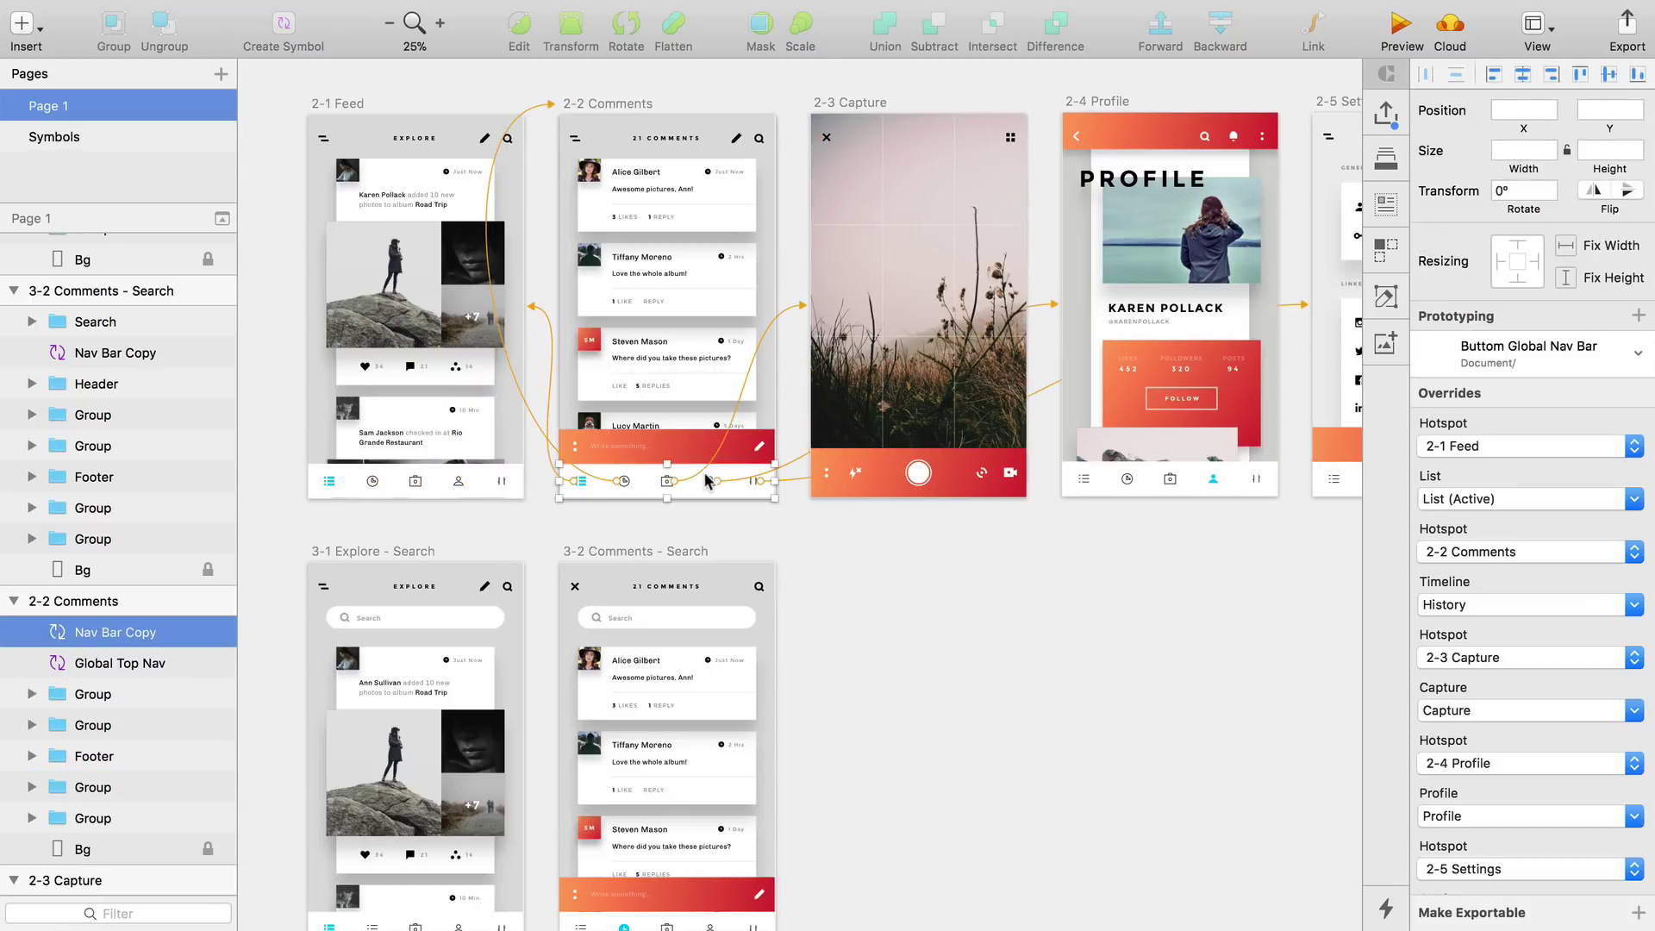